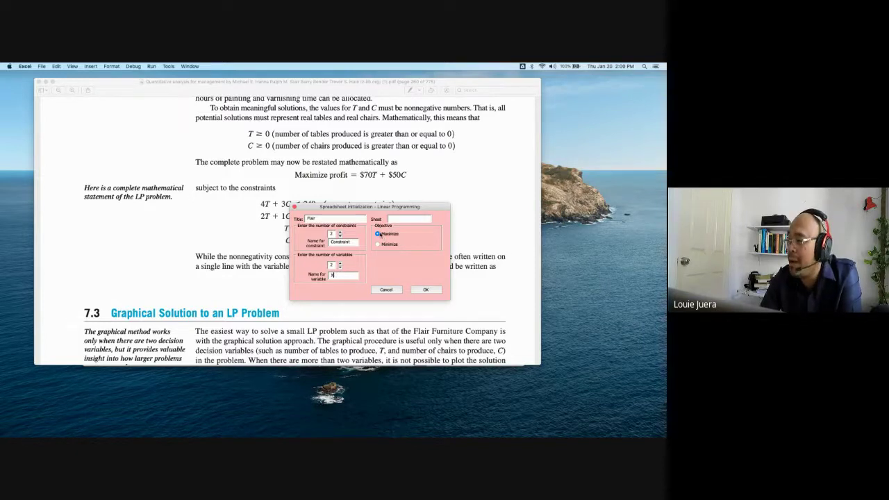
Set the objective to Maximize and generate the Flair linear programming worksheet.
click(379, 234)
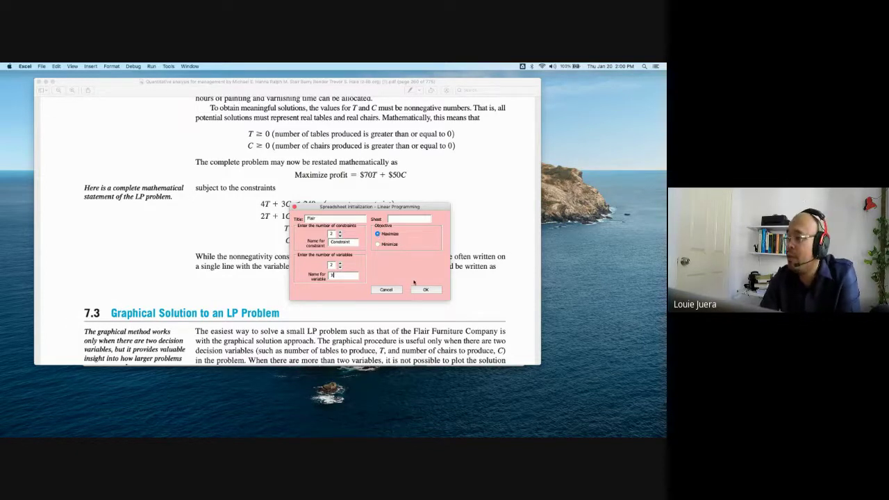
click(426, 290)
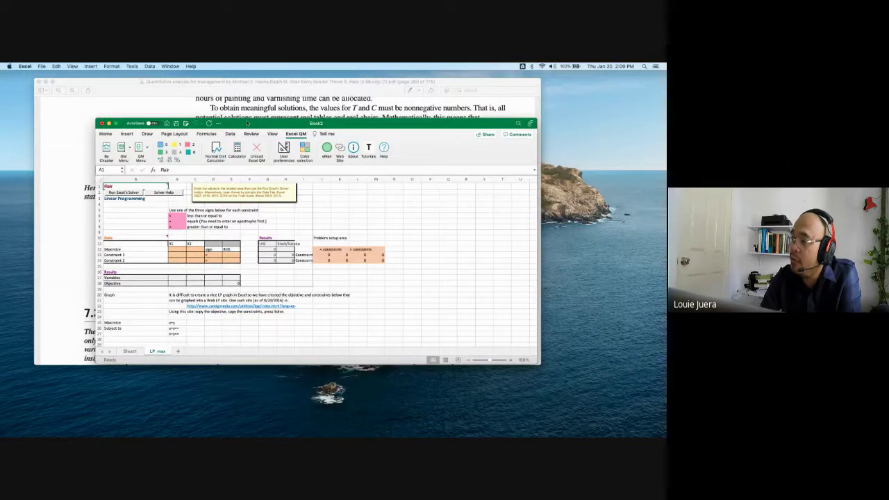
Arrange the new worksheet and the textbook PDF windows so the LP formulation can be read alongside the data table.
drag(235, 118, 271, 122)
scroll(256, 256, up, 5)
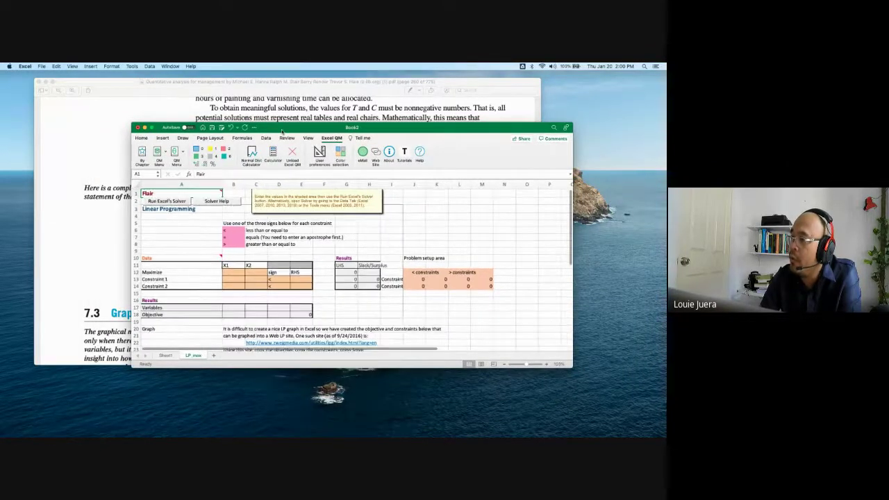
drag(281, 130, 283, 112)
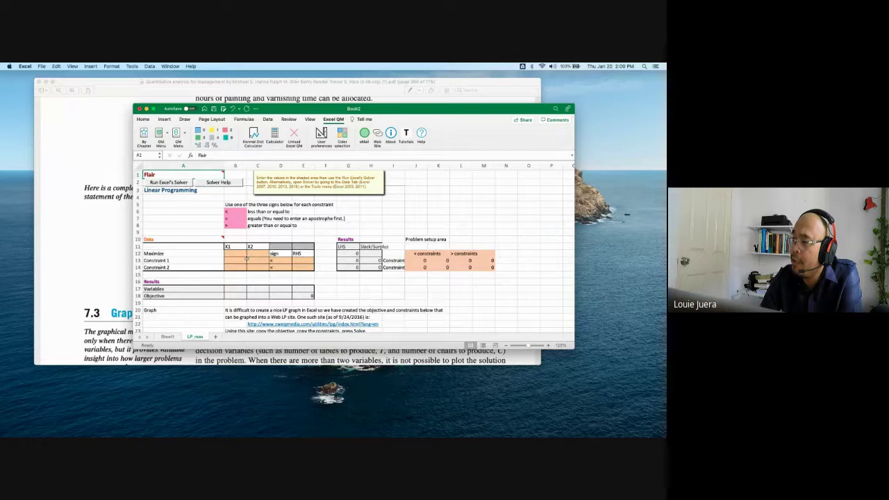
click(173, 254)
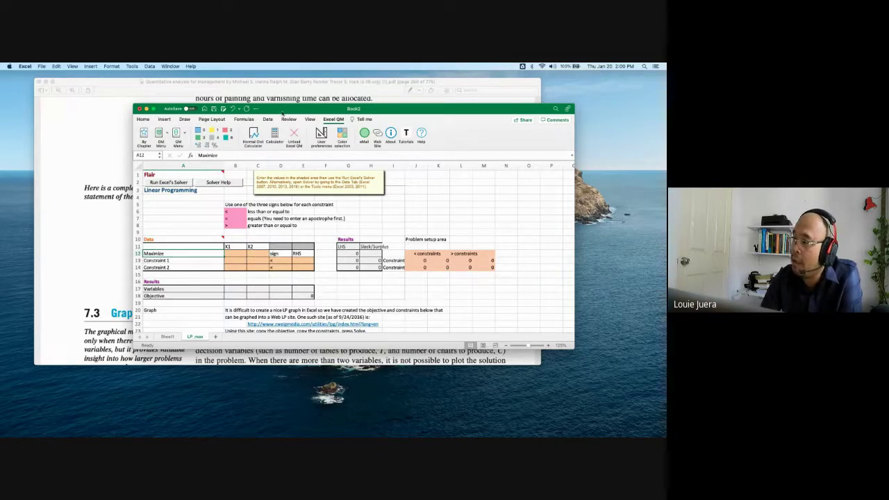
drag(283, 114, 302, 198)
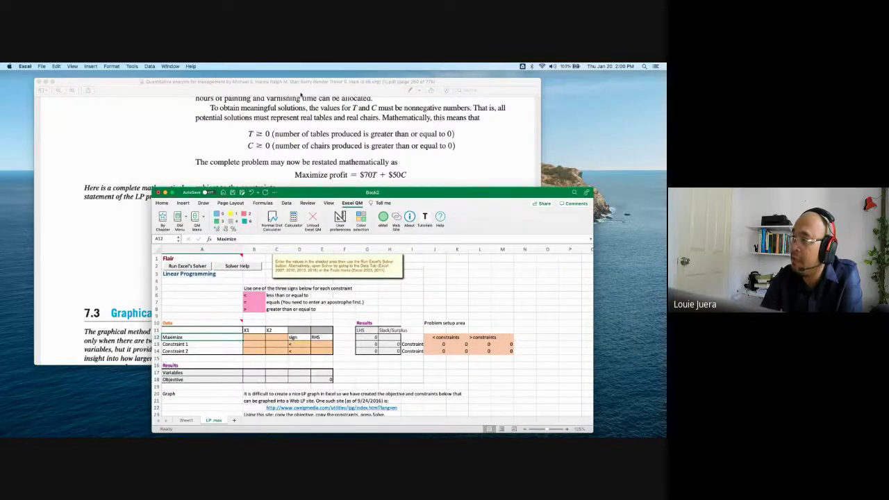
drag(291, 80, 256, 71)
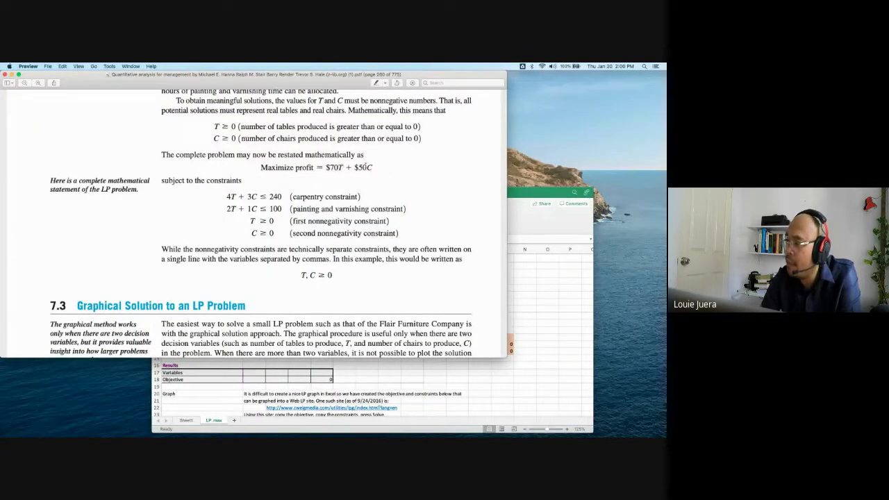
Enter the objective coefficients in the Maximize row: 70 for X1 and 50 for X2.
click(527, 286)
click(255, 336)
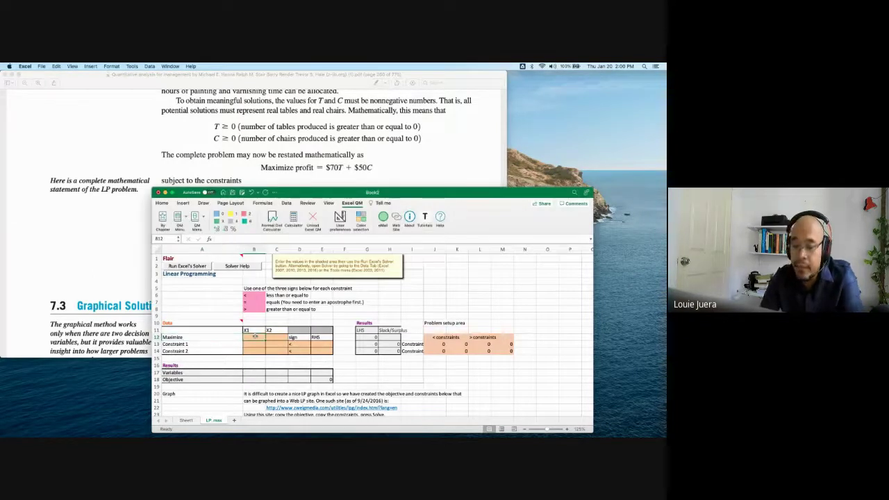
text(70)
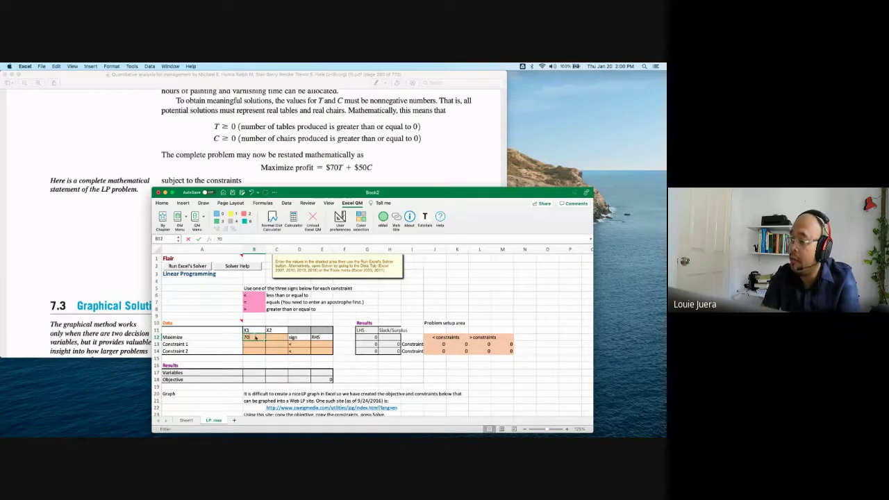
key(Tab)
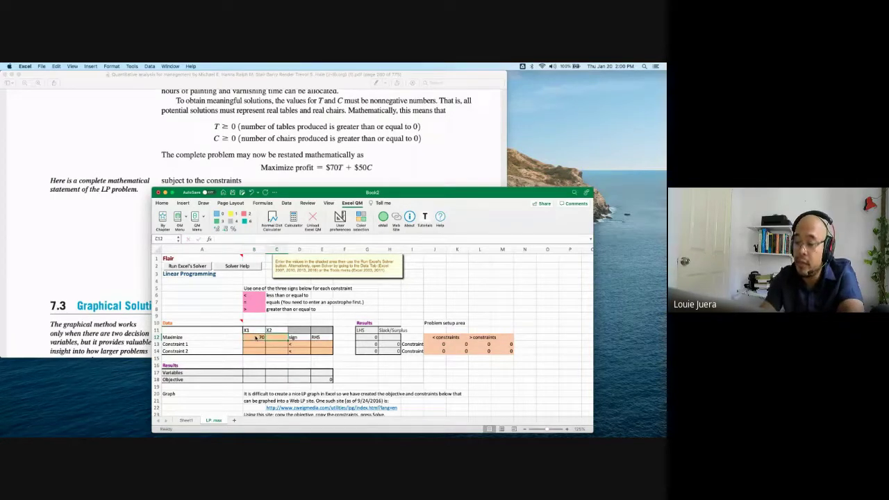
text(50)
key(Return)
scroll(326, 360, down, 2)
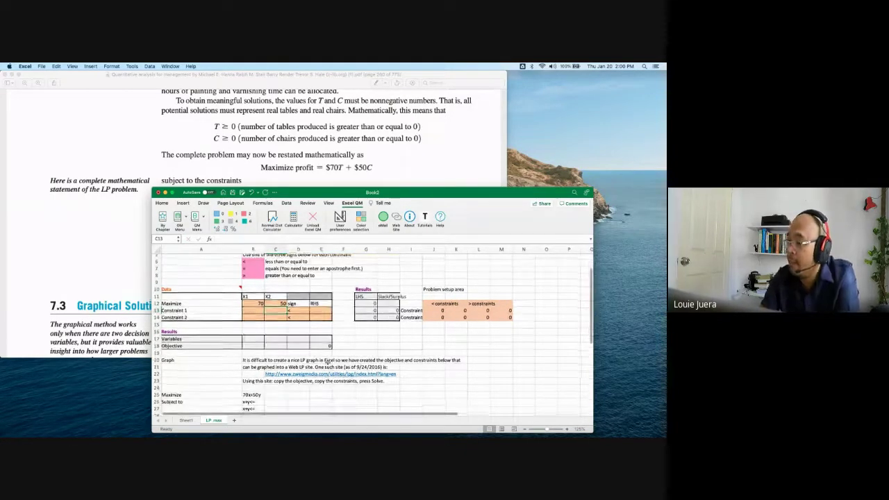
scroll(327, 361, up, 3)
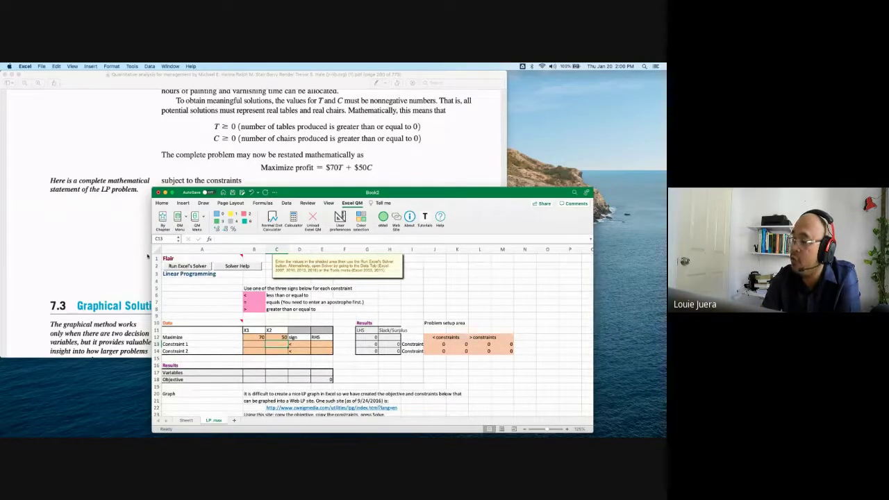
Fill in Constraint 1 from the carpentry constraint: 4 for X1, 3 for X2 and a right-hand side of 240.
click(129, 251)
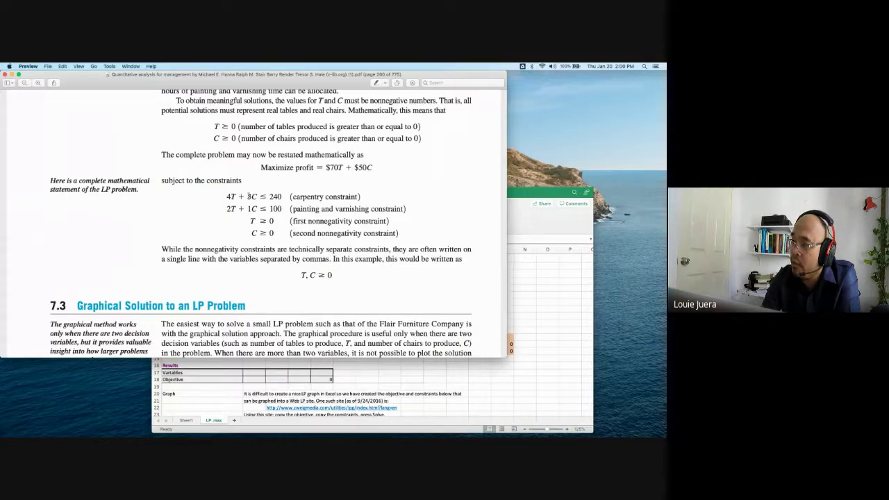
click(259, 371)
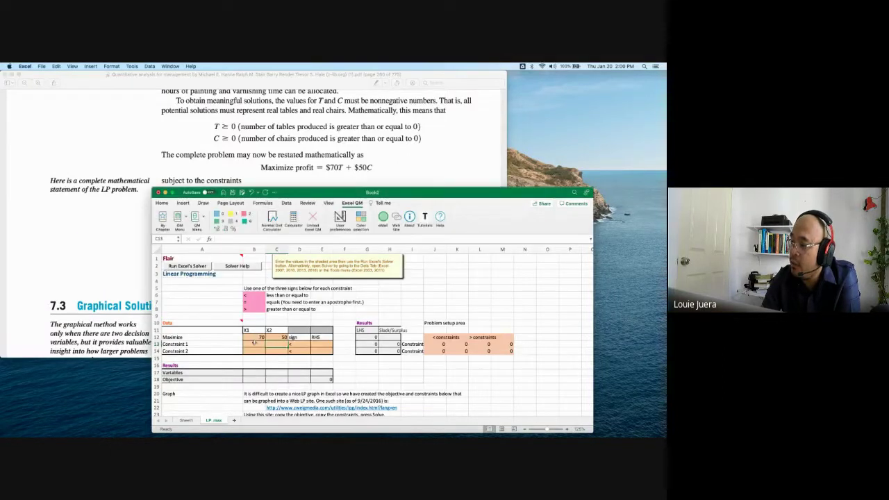
click(254, 343)
text(4)
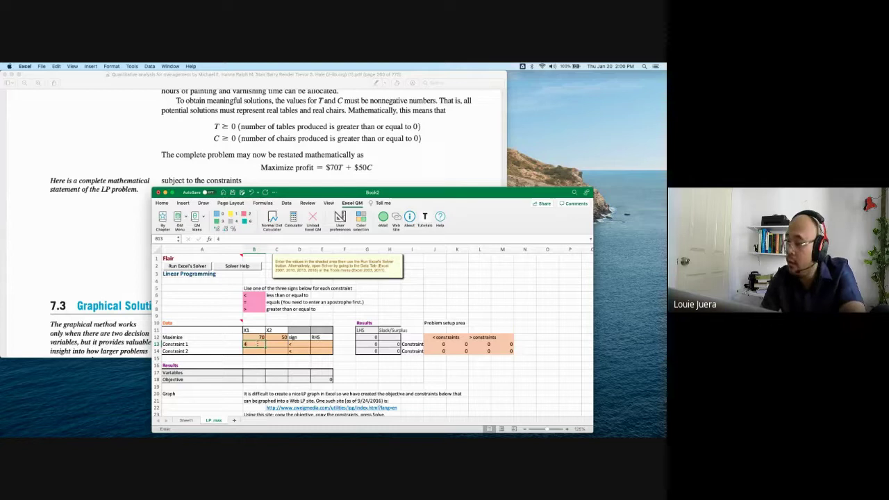
click(282, 343)
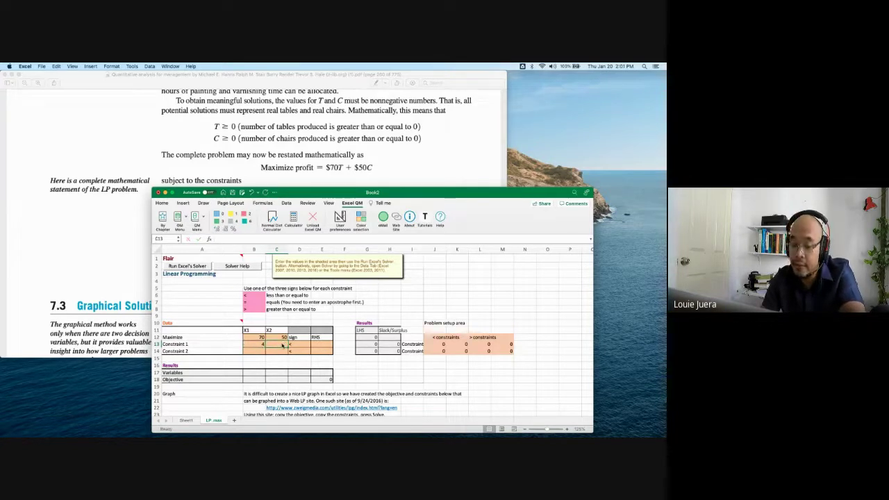
text(3)
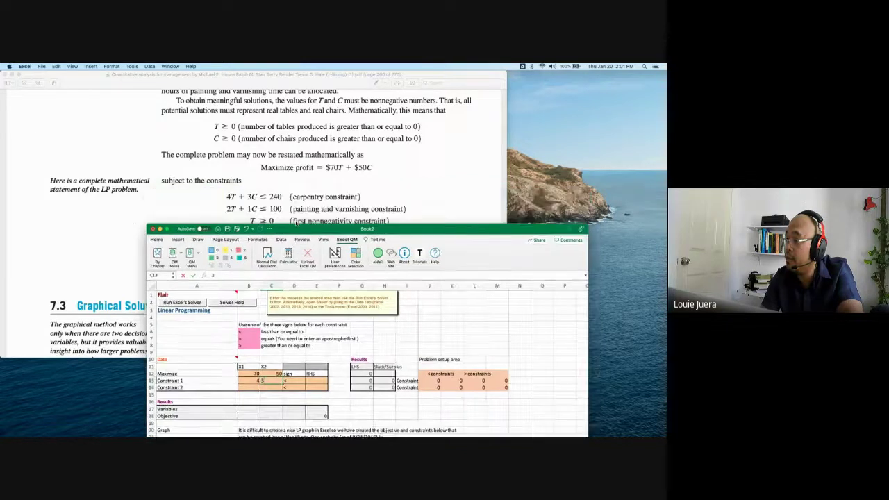
click(312, 372)
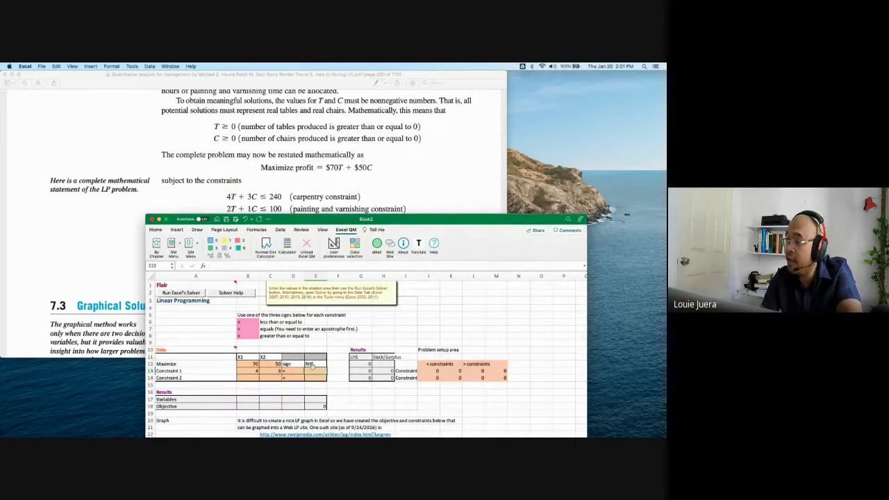
text(24)
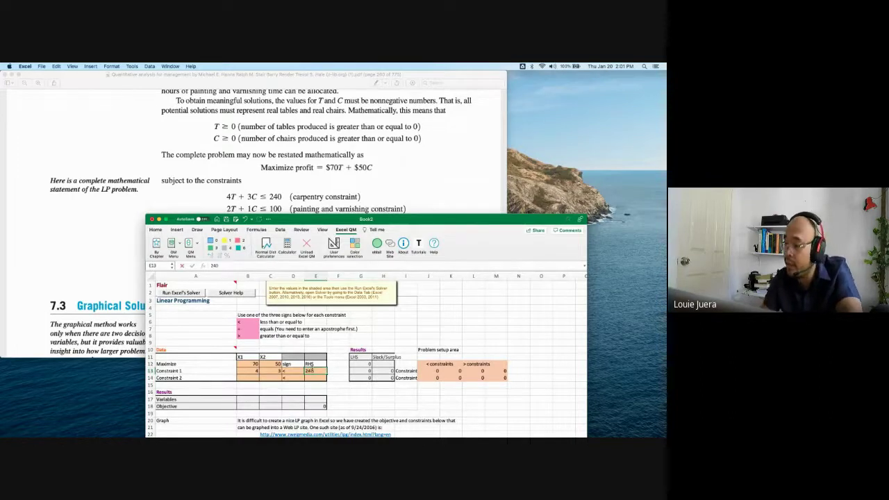
text(0)
key(Return)
click(296, 371)
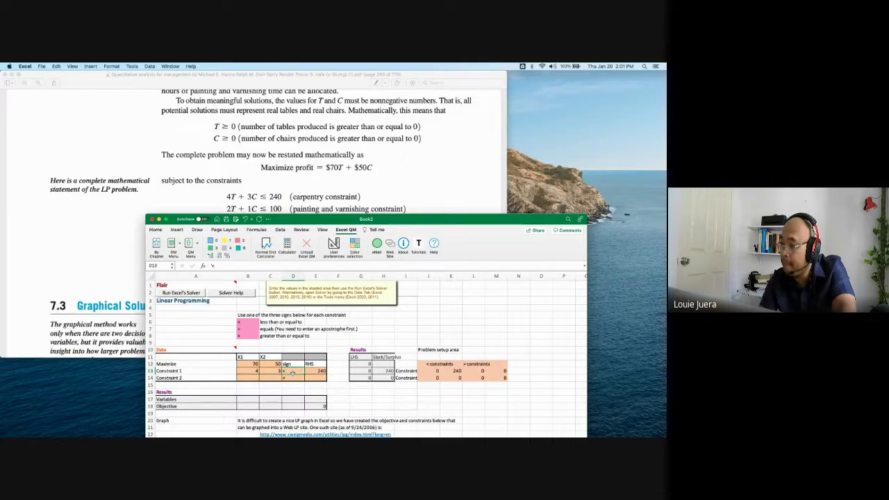
Fill in Constraint 2 from the painting and varnishing constraint: 2 for X1, 1 for X2 and a right-hand side of 100.
click(248, 379)
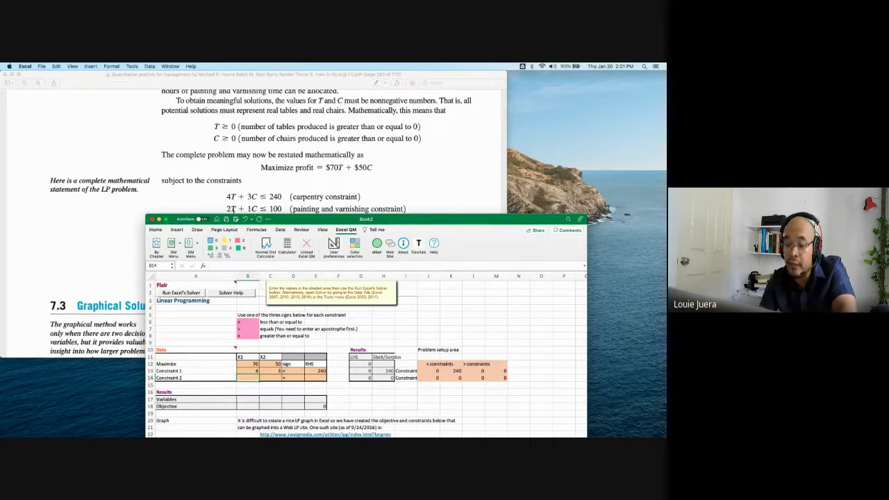
text(2)
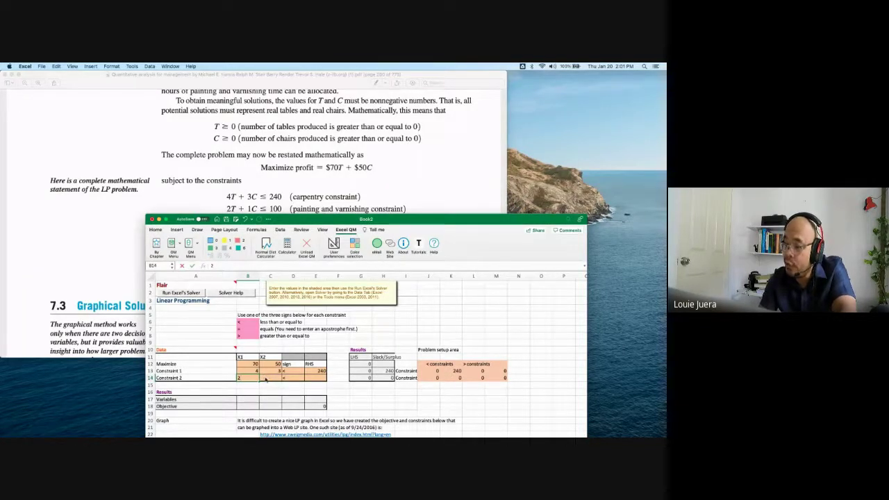
click(271, 377)
text(1)
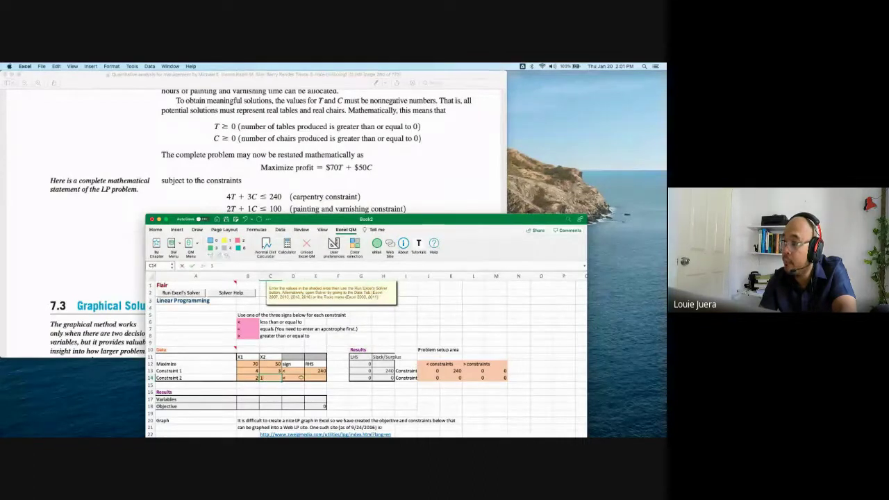
click(320, 382)
text(100)
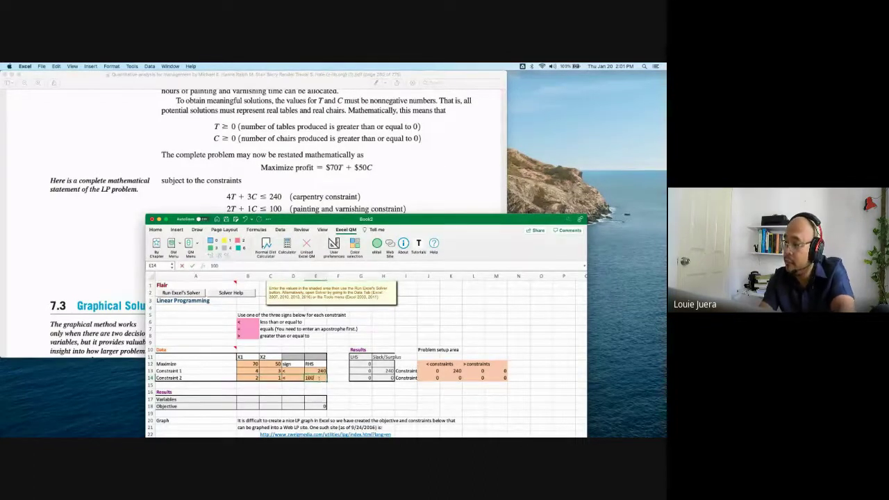
key(Return)
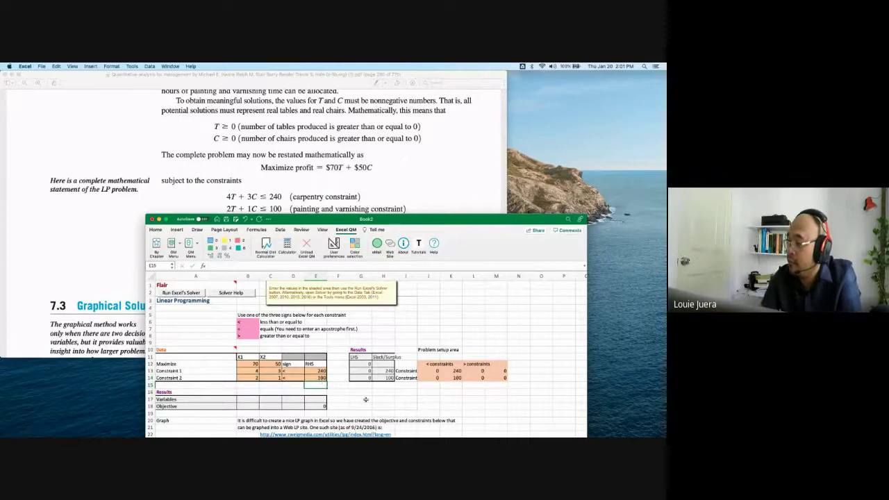
Run Excel's Solver on the completed model and keep the Solver solution.
scroll(365, 400, down, 3)
scroll(365, 401, up, 3)
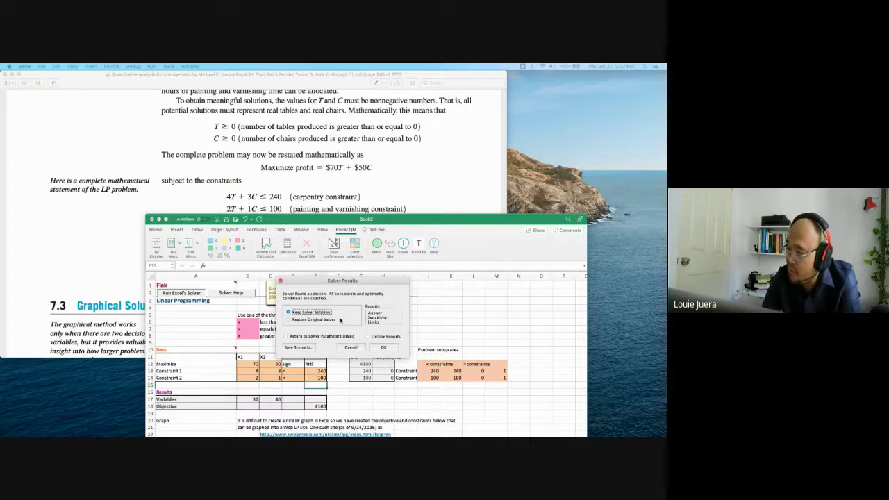
click(380, 348)
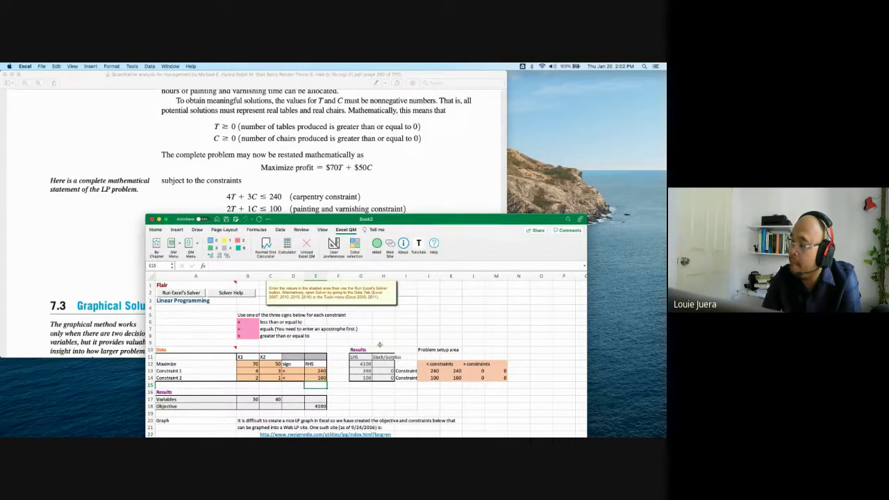
Enlarge the worksheet window and examine the solved X1 and X2 values and the objective, comparing them with the textbook formulation.
drag(368, 218, 318, 113)
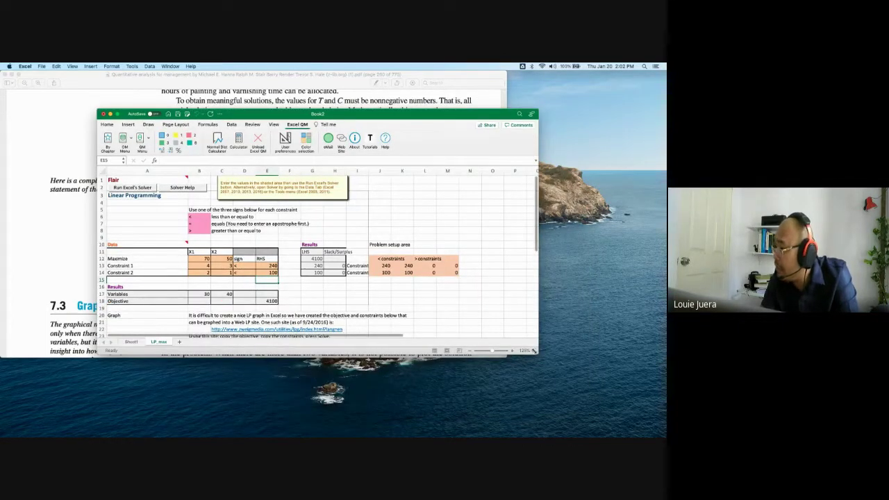
drag(538, 355, 635, 406)
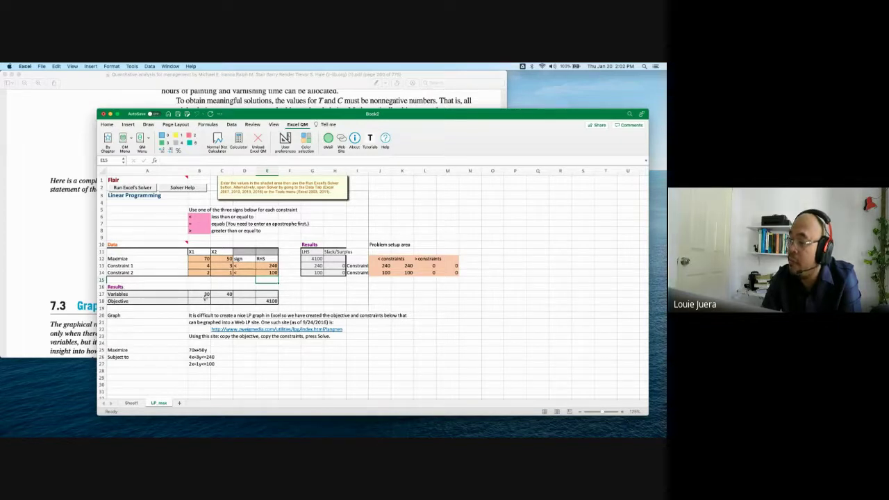
click(205, 294)
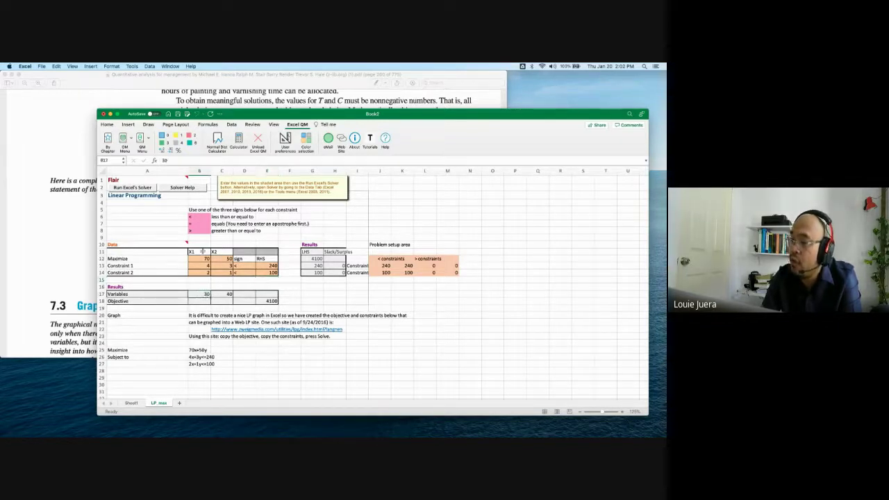
click(75, 226)
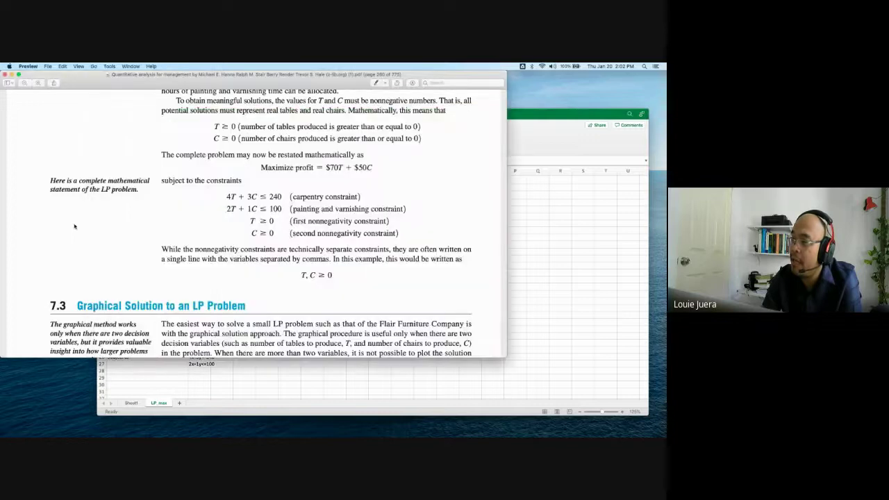
click(539, 334)
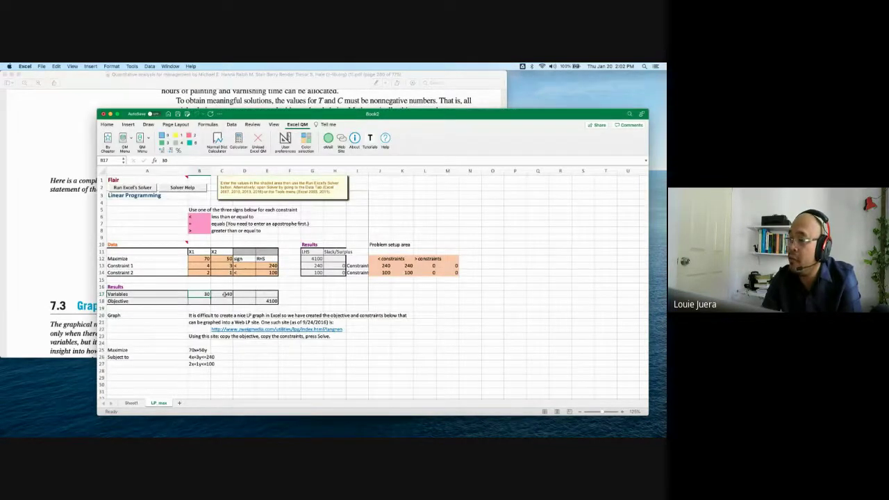
click(226, 295)
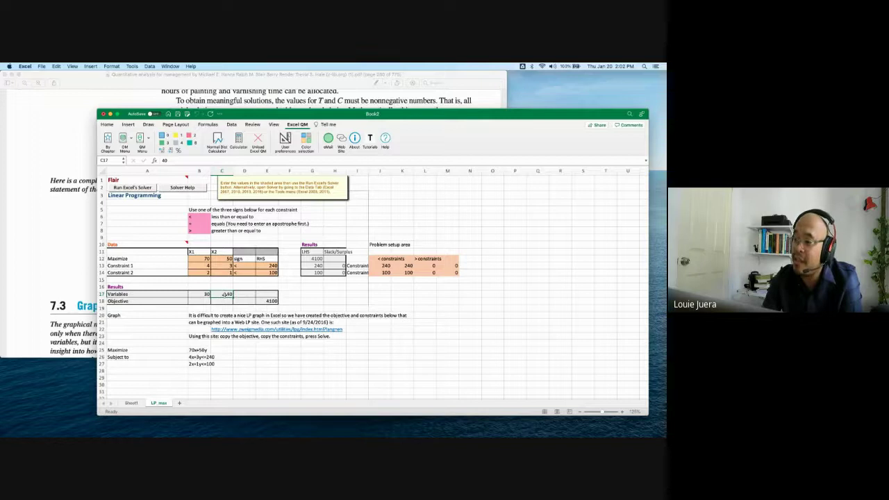
click(271, 303)
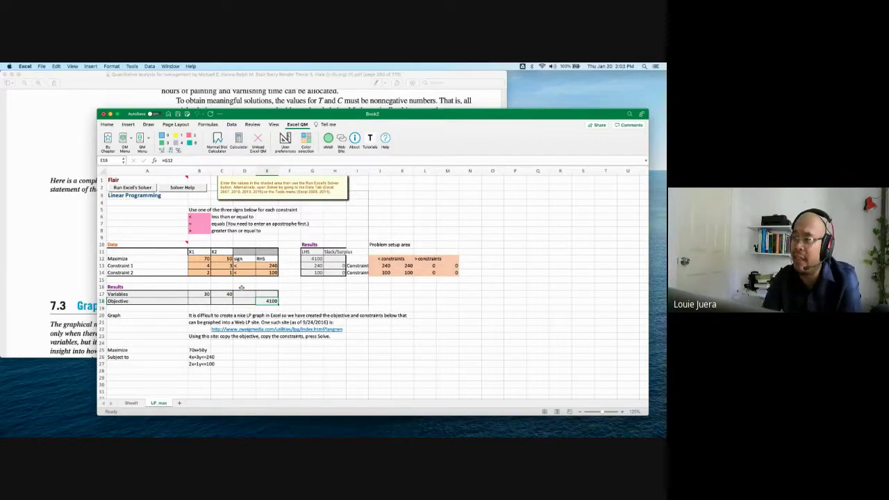
scroll(241, 286, up, 5)
scroll(241, 289, up, 3)
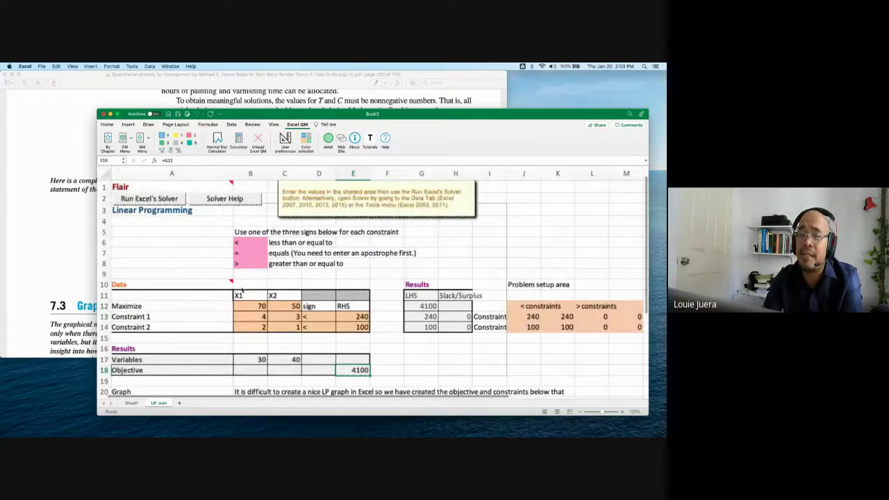
Move the worksheet window up and enlarge the Flair model to examine its objective and constraint coefficients.
scroll(241, 290, up, 1)
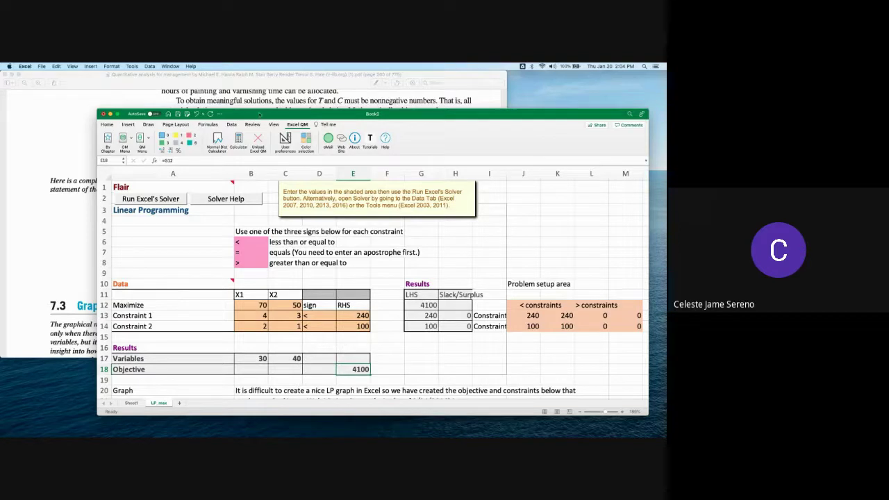
drag(273, 116, 223, 85)
scroll(207, 264, up, 3)
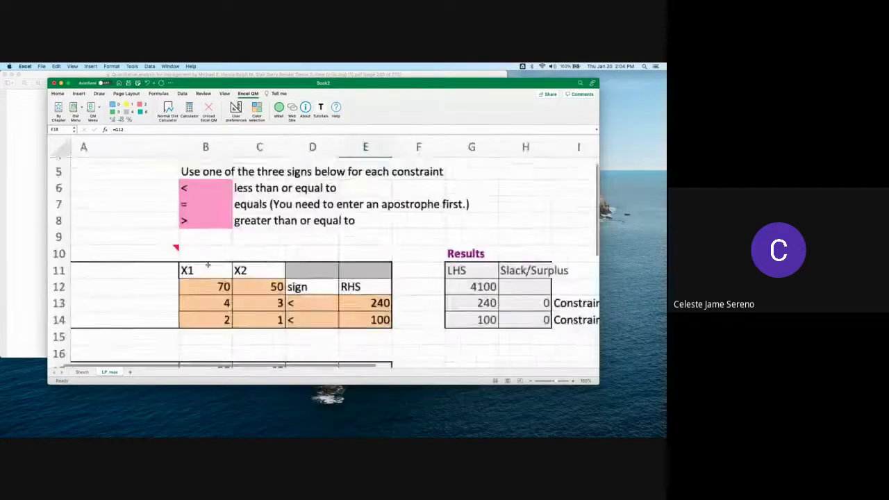
scroll(207, 264, up, 2)
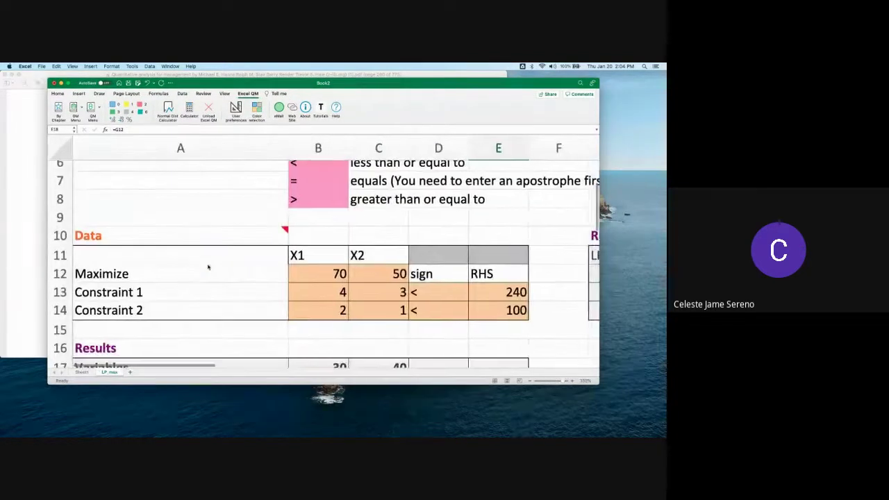
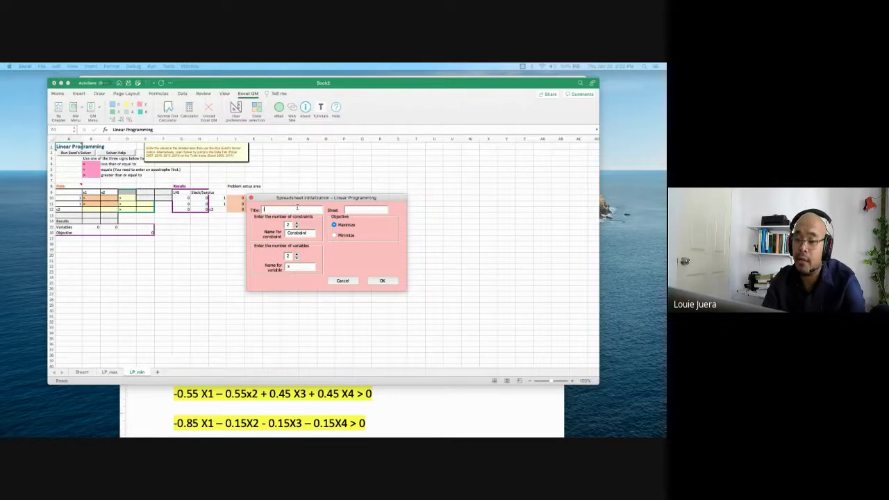
Create a linear programming sheet titled ICT with 7 constraints, 4 variables and a Maximize objective.
click(292, 210)
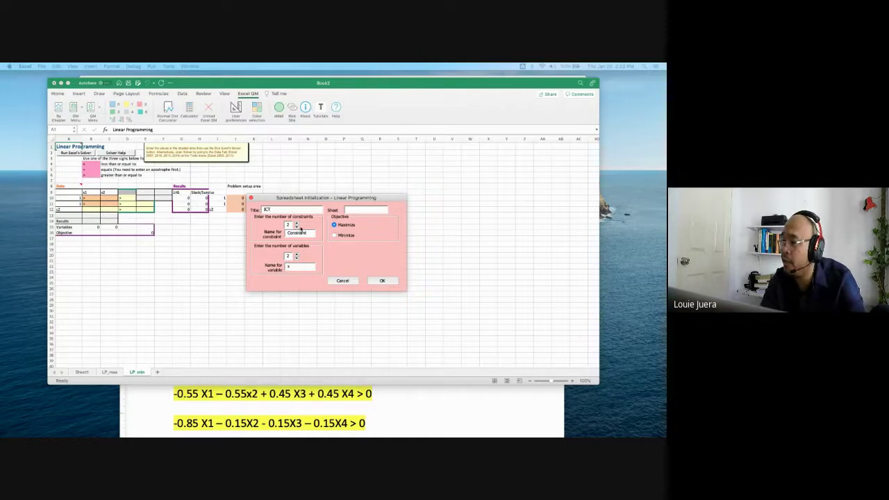
click(297, 223)
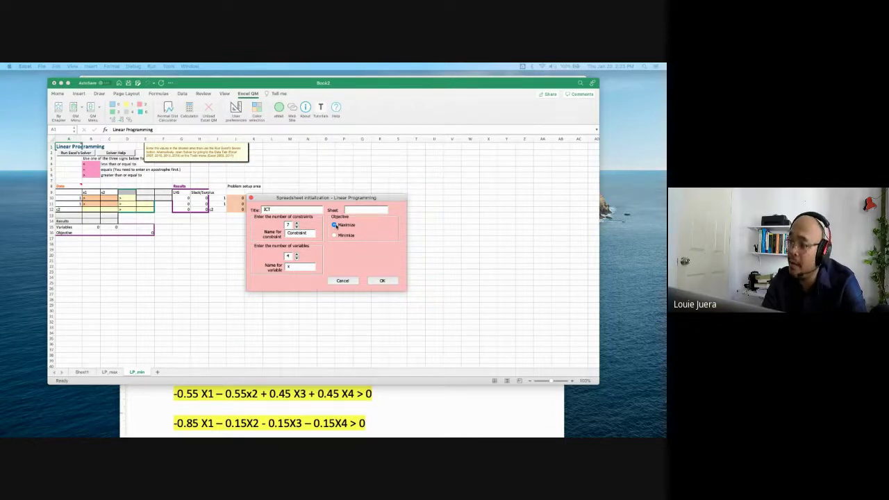
click(386, 281)
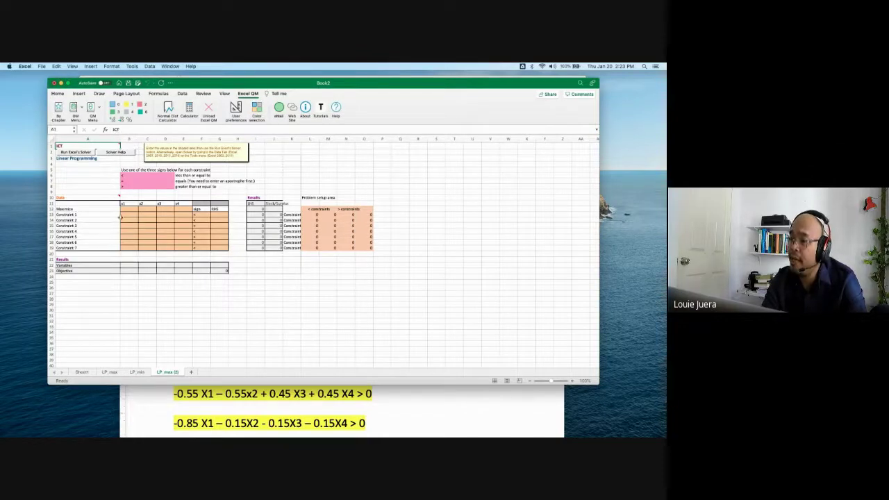
Check the Word notes, uncover the textbook's objective function by moving the workbook window, and enlarge the ICT data table.
click(197, 415)
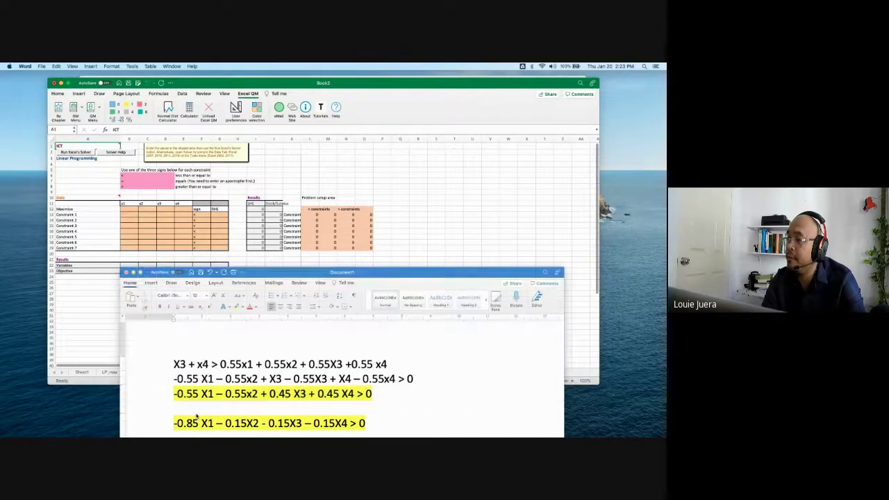
scroll(222, 347, up, 3)
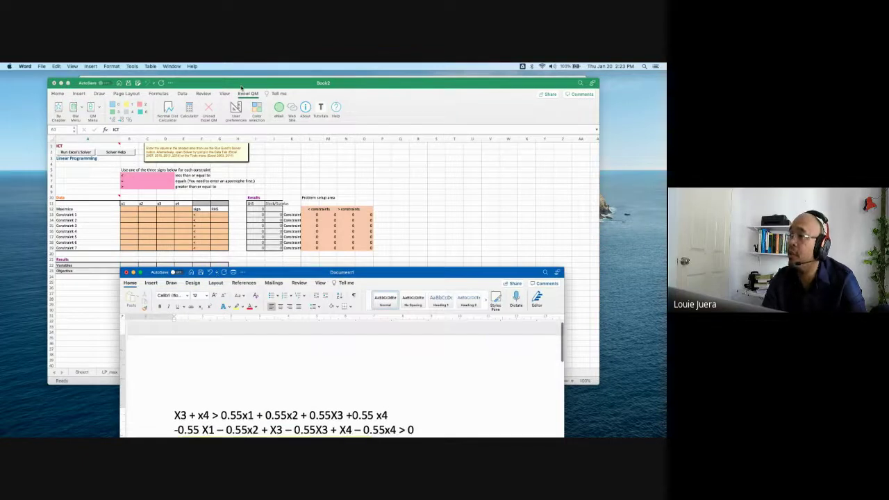
drag(241, 87, 330, 188)
scroll(200, 334, up, 5)
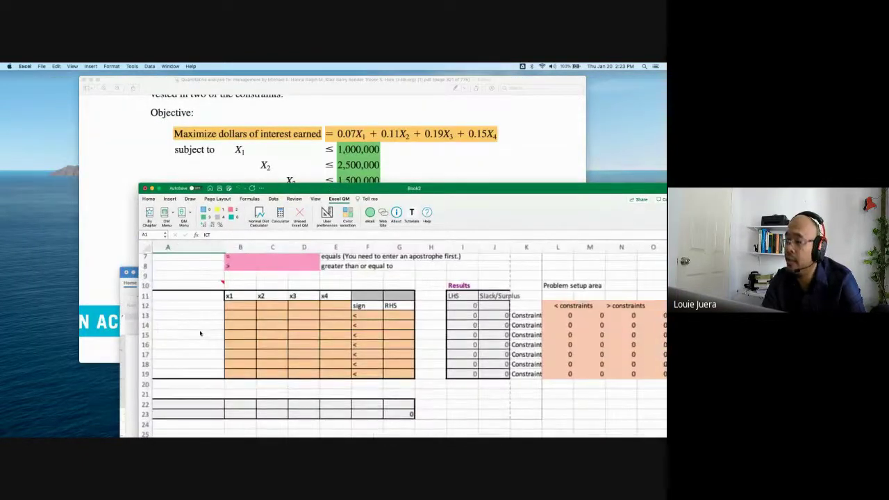
scroll(209, 334, up, 3)
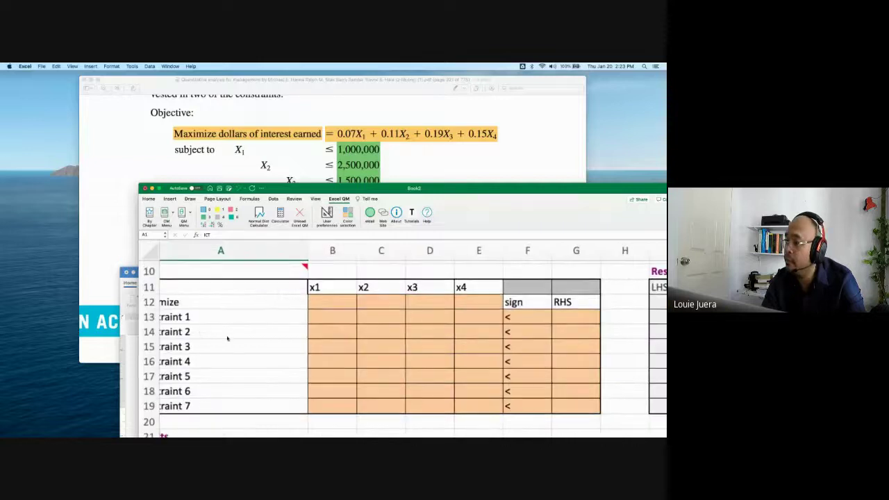
scroll(226, 338, up, 3)
scroll(296, 325, down, 1)
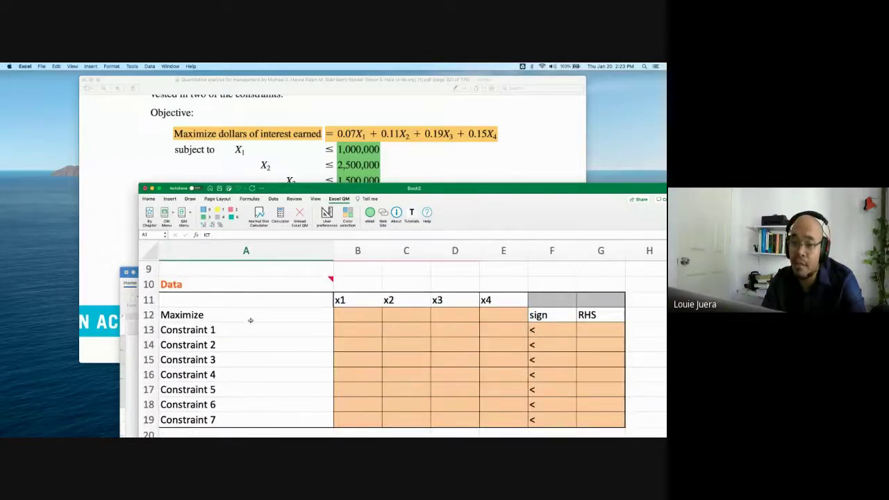
Fill in the Maximize row with 0.07 for x1, 0.11 for x2, 0.19 for x3 and 0.15 for x4.
click(356, 317)
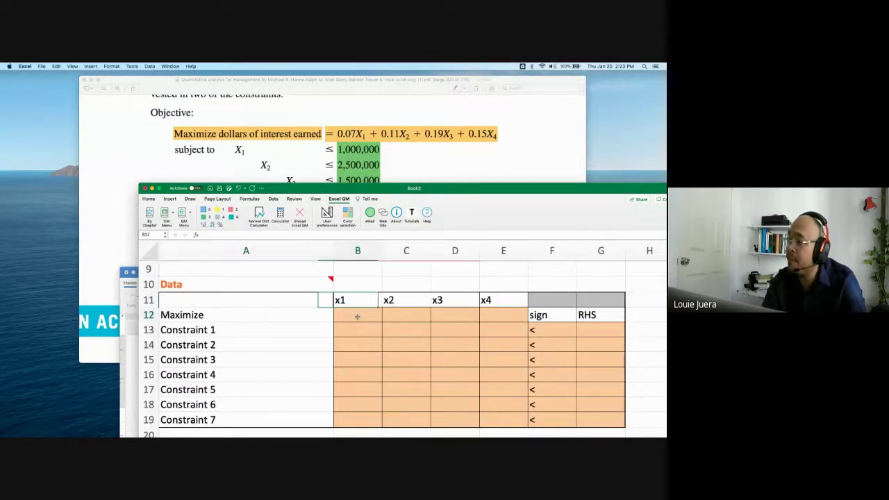
text(0.)
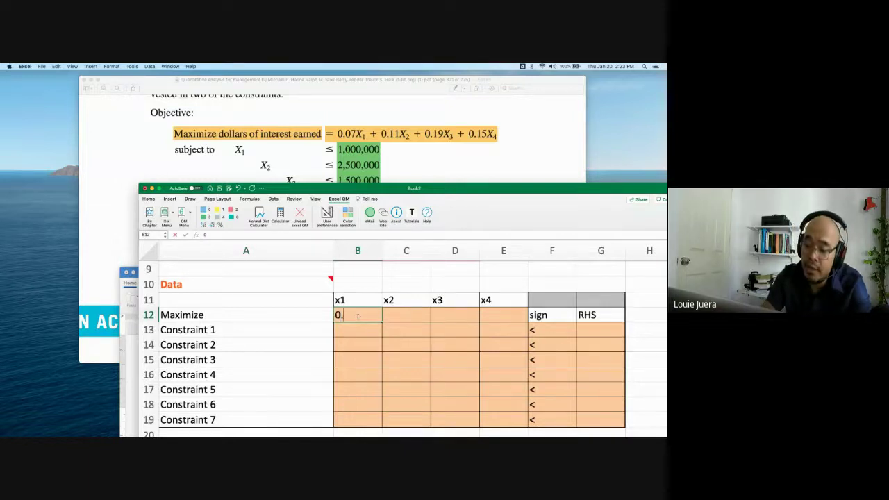
text(07)
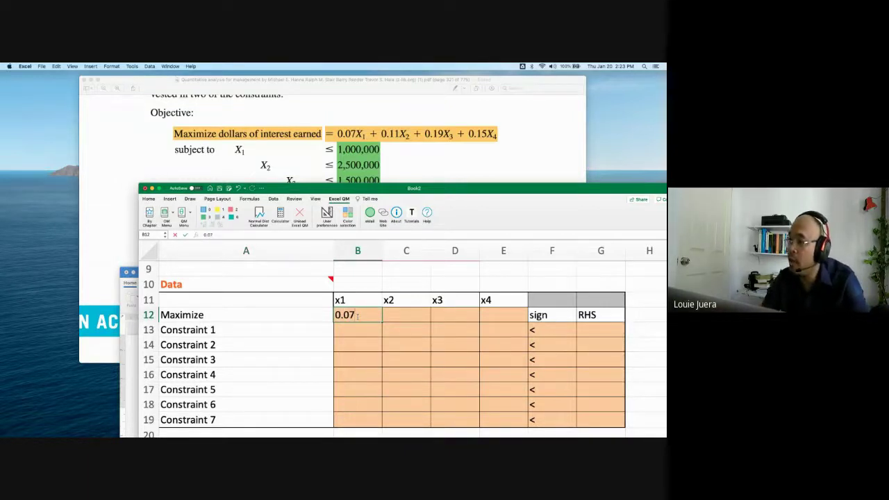
key(Tab)
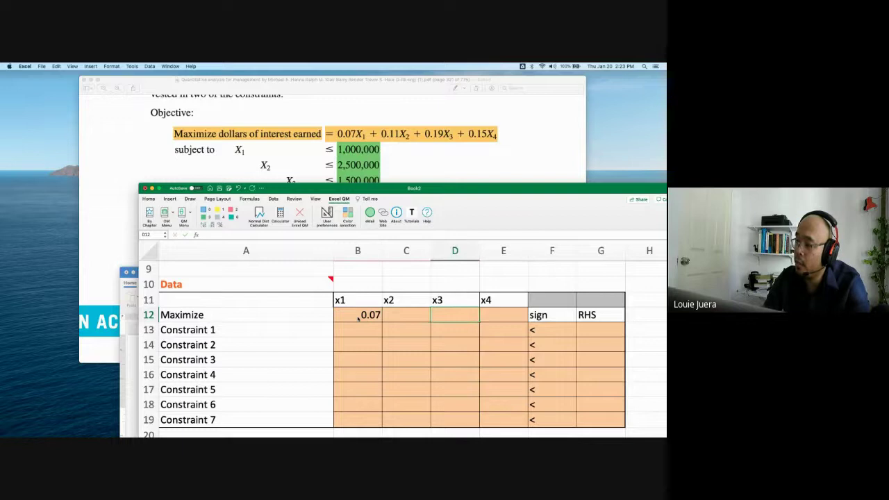
text(0.11)
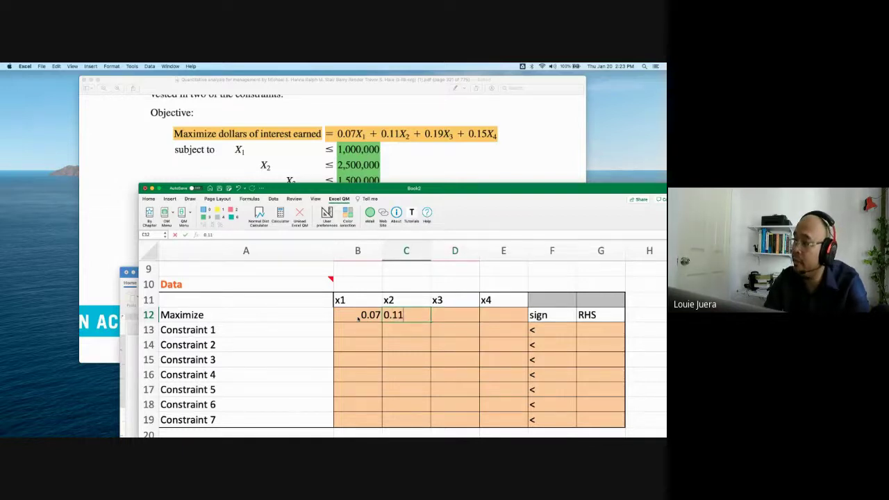
key(Tab)
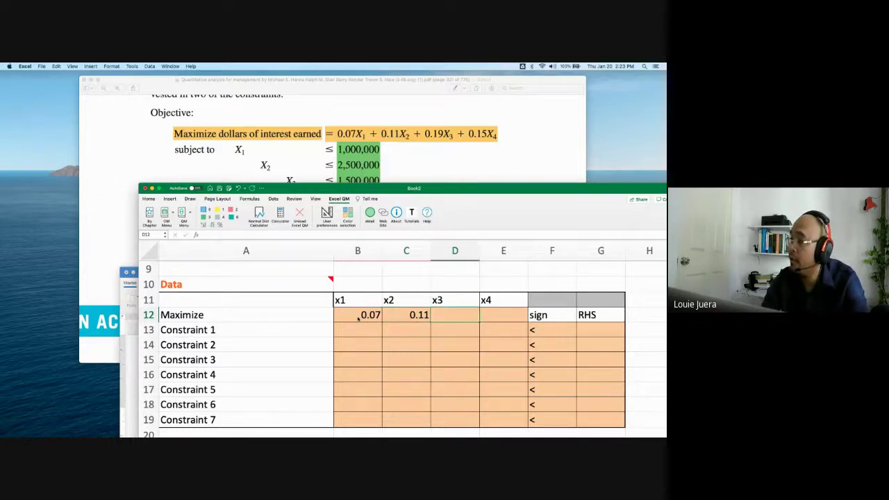
text(0.19)
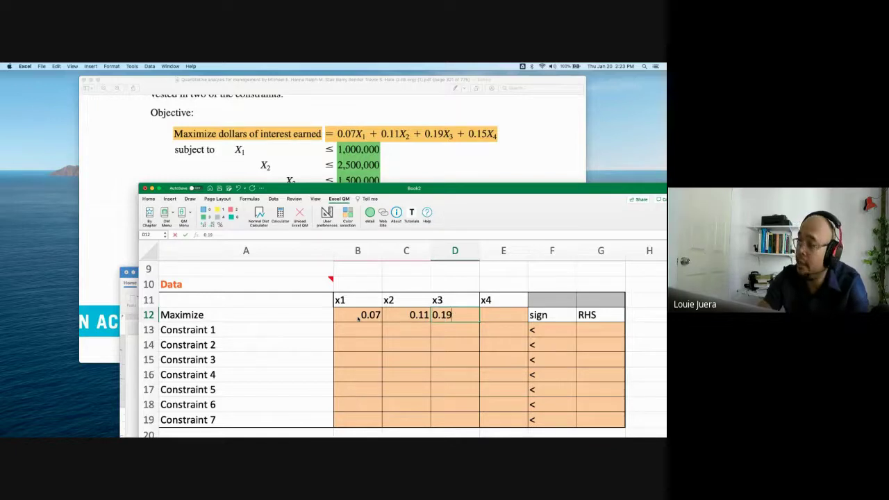
key(Tab)
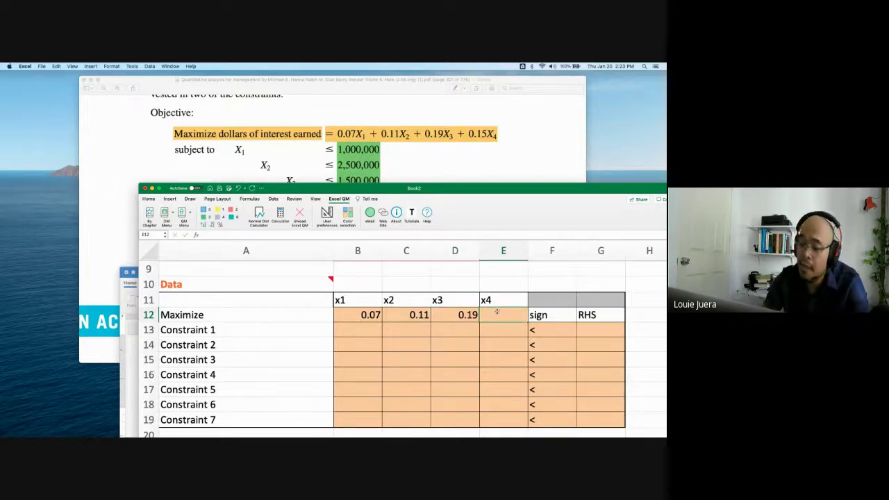
text(0.15)
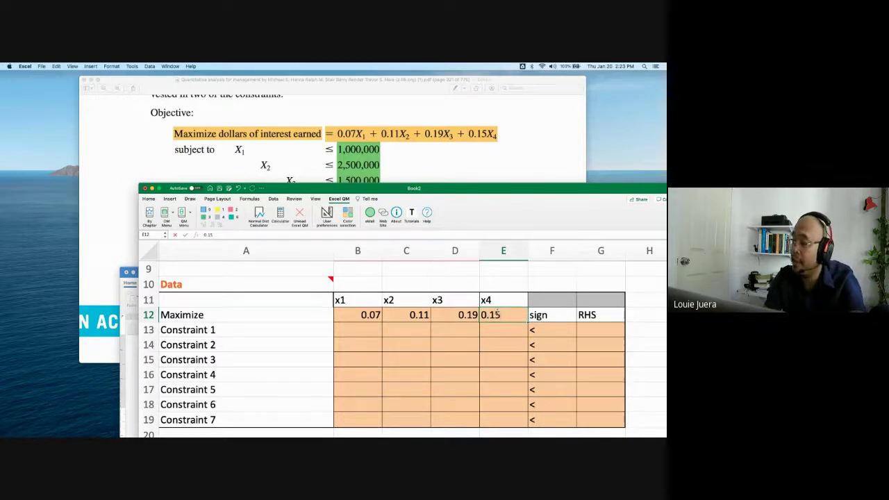
key(Return)
Enter 1 as the x1 coefficient of Constraint 1.
key(Down)
key(Up)
key(Left)
key(Left)
key(Left)
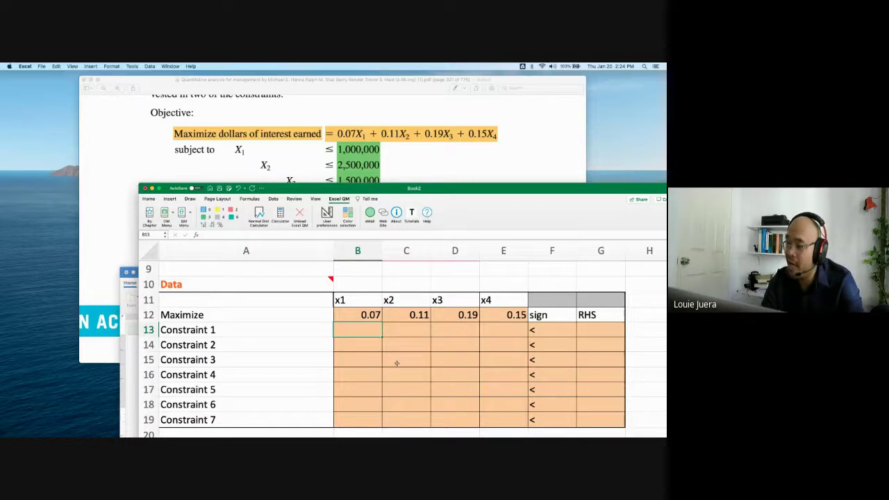
text(1)
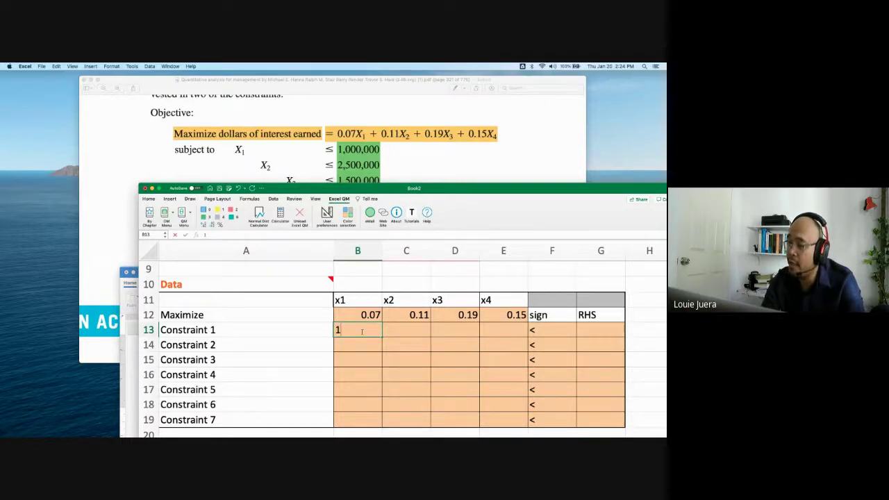
key(Tab)
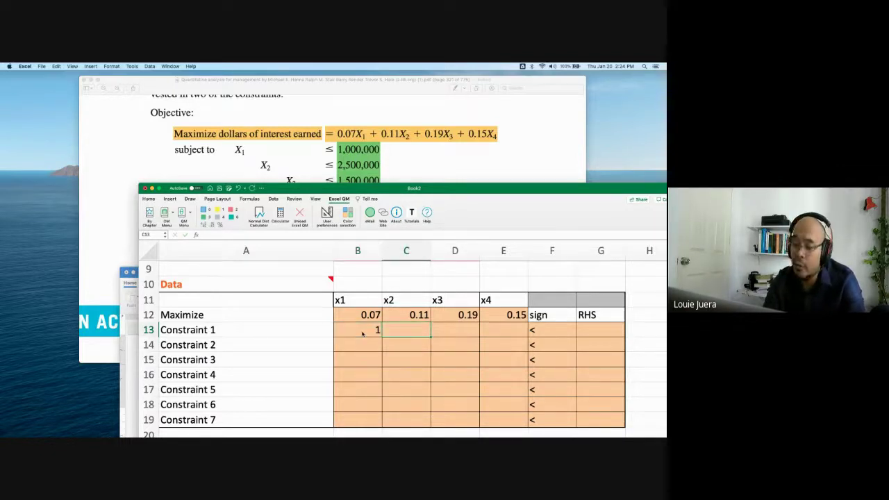
text(0)
key(Tab)
key(Left)
key(BackSpace)
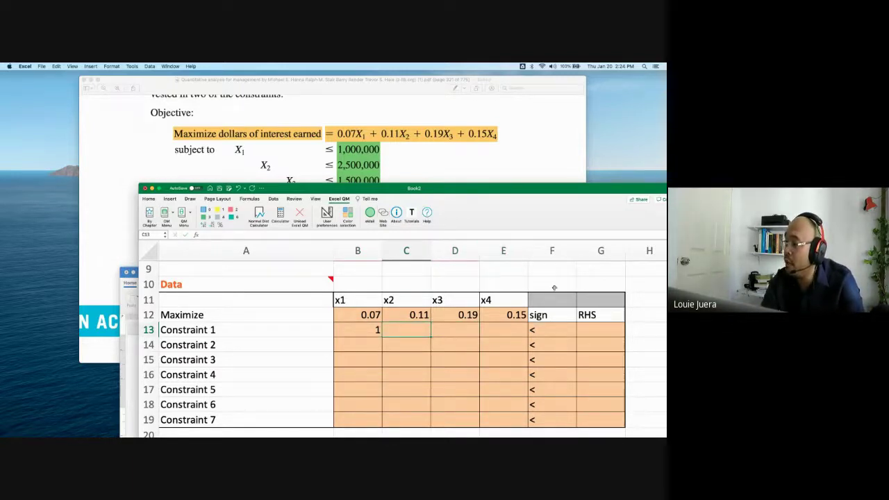
Set the right-hand side of Constraint 1 to 1000000.
click(595, 329)
text(1)
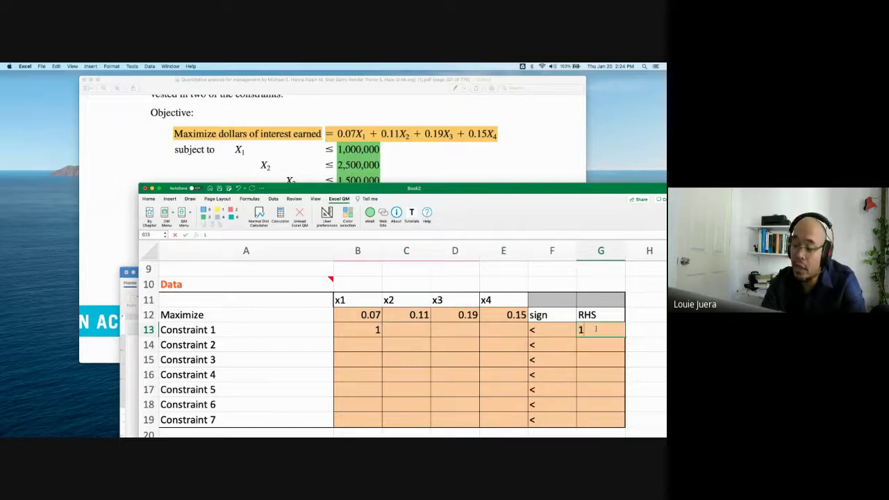
text(00)
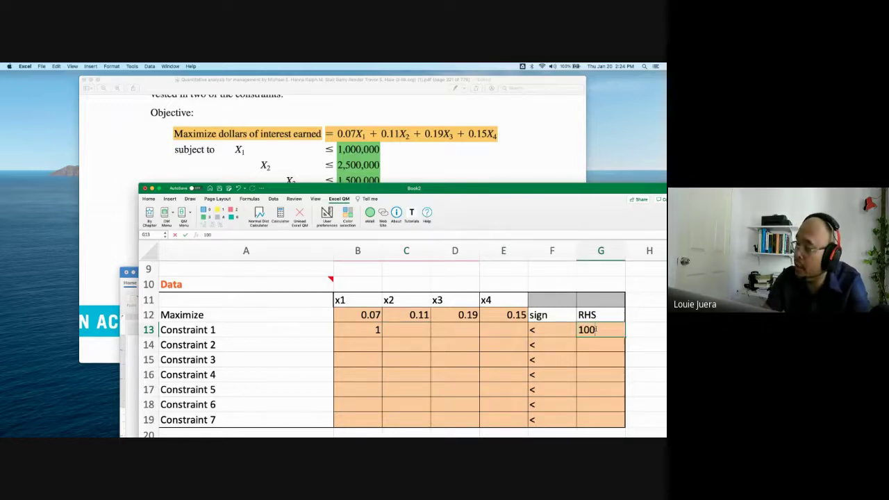
text(0000)
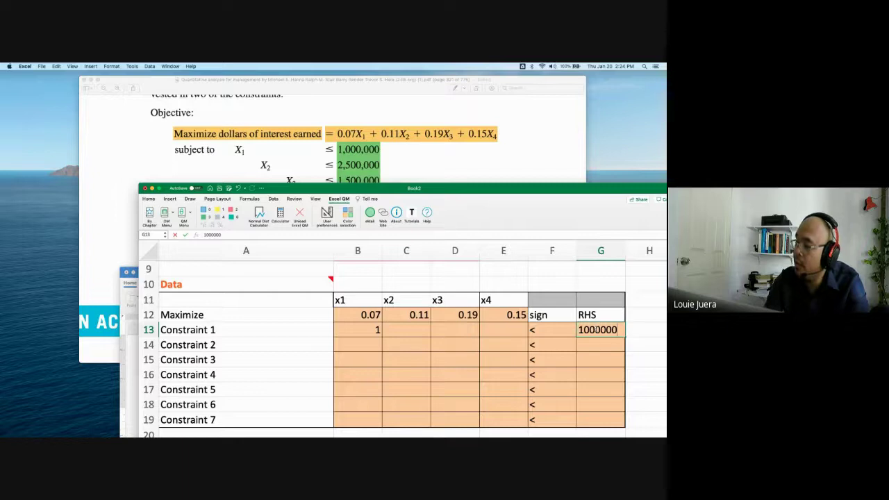
key(Return)
Fill in Constraint 2 with 1 for x2 and a right-hand side of 2500000.
key(Left)
key(Left)
key(Left)
key(Left)
key(Left)
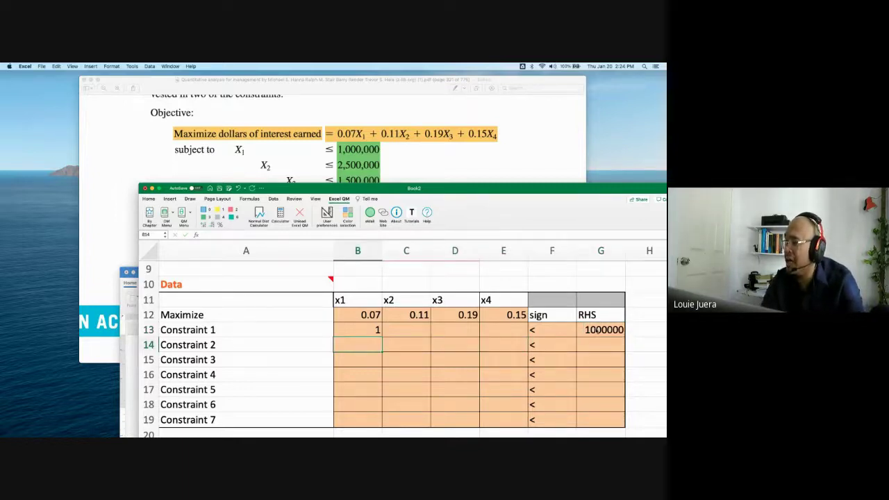
key(Right)
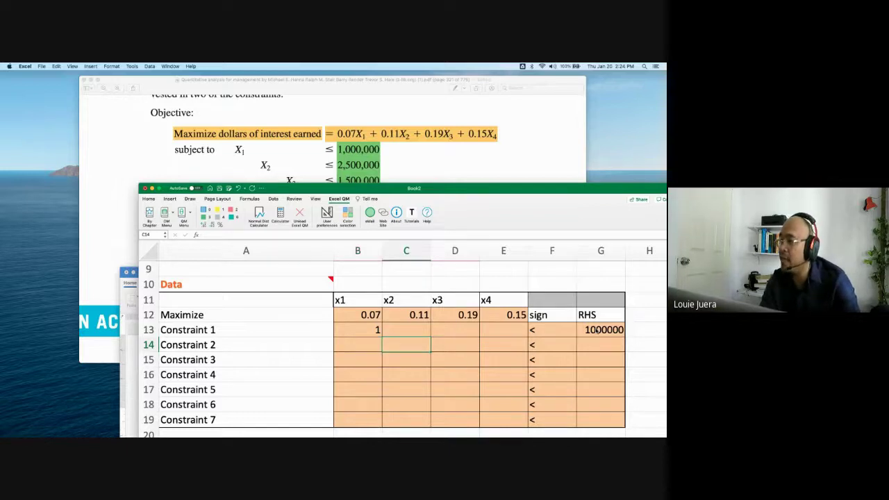
text(1)
key(Right)
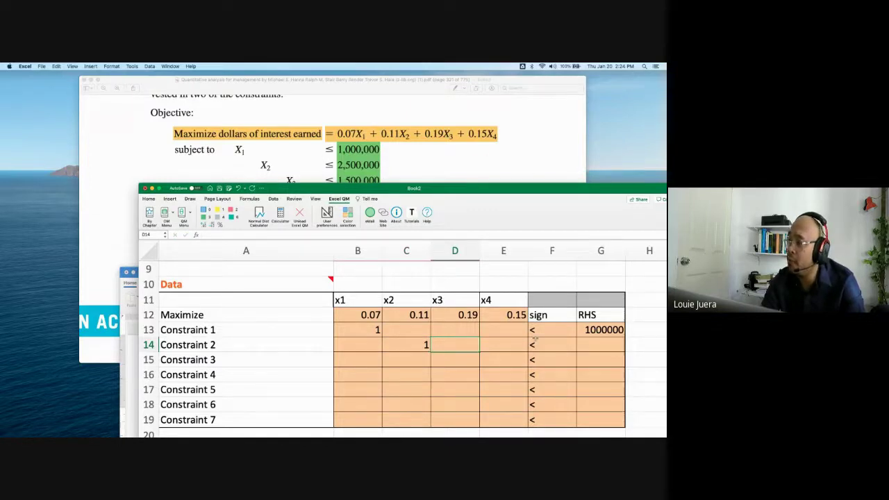
click(596, 344)
text(2)
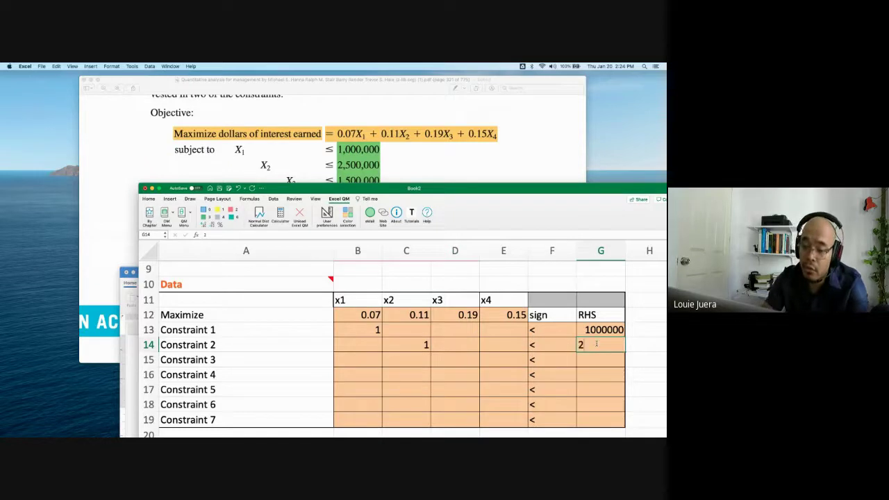
text(500000)
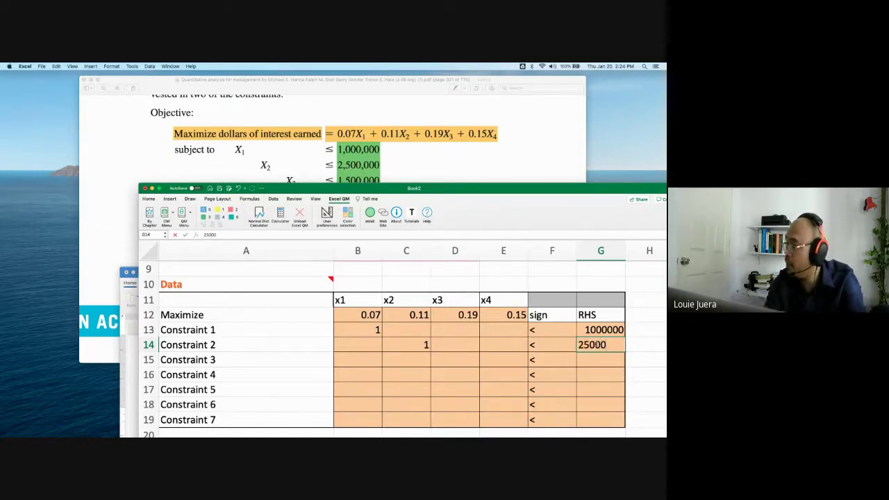
key(Return)
Fill in Constraint 3 with 1 for x3 and a right-hand side of 1500000.
key(Left)
key(Left)
key(Left)
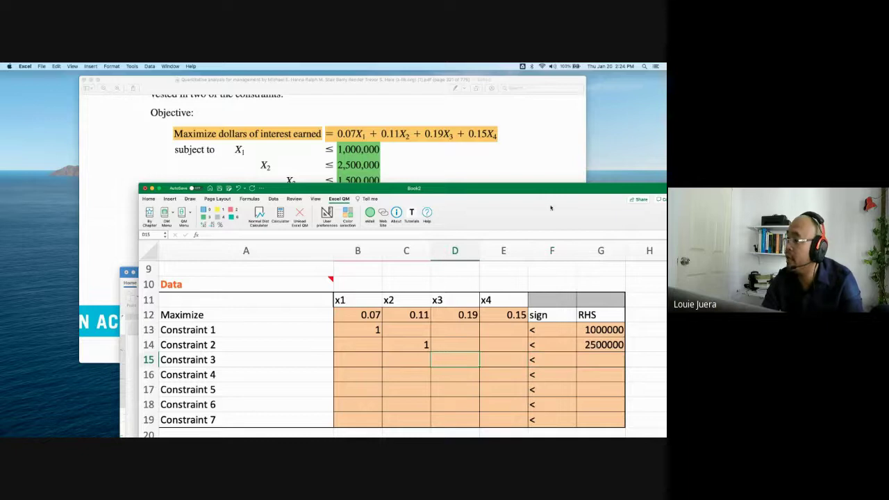
drag(532, 189, 504, 197)
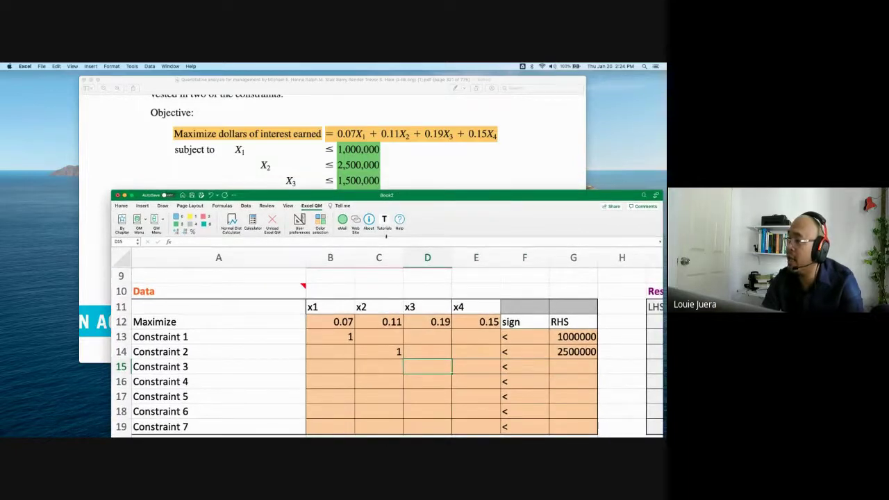
text(1)
key(Tab)
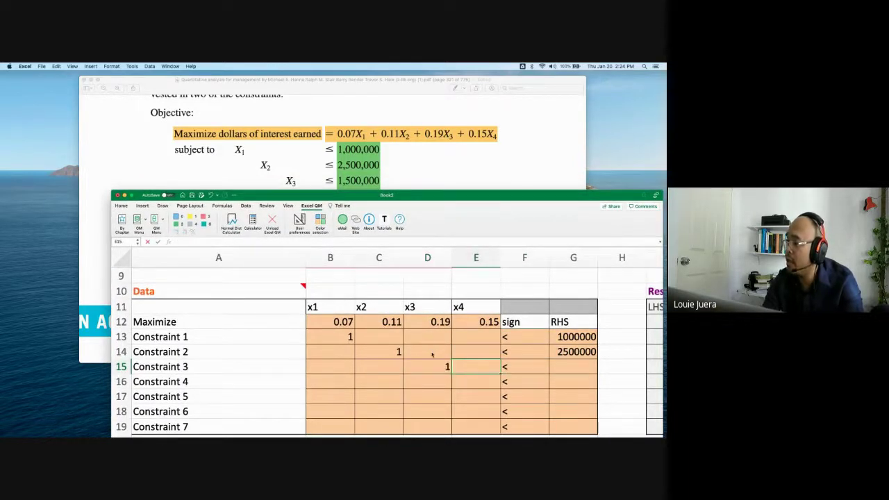
key(Tab)
key(Tab)
text(15000)
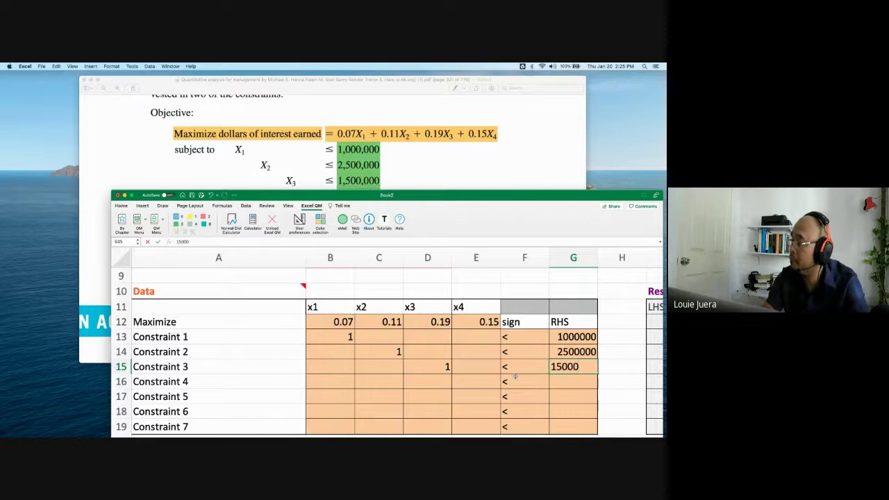
key(BackSpace)
text(0000)
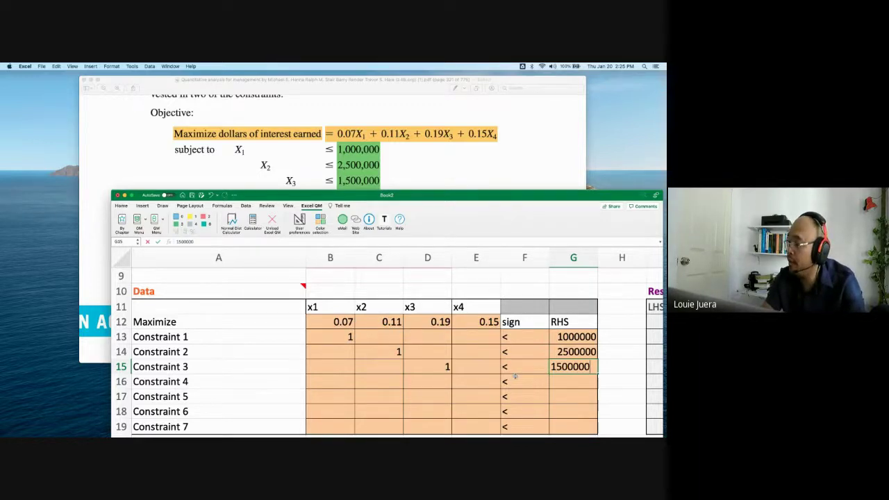
key(Return)
Fill in Constraint 4 with 1 for x4 and a right-hand side of 1800000.
key(Left)
key(Left)
text(1)
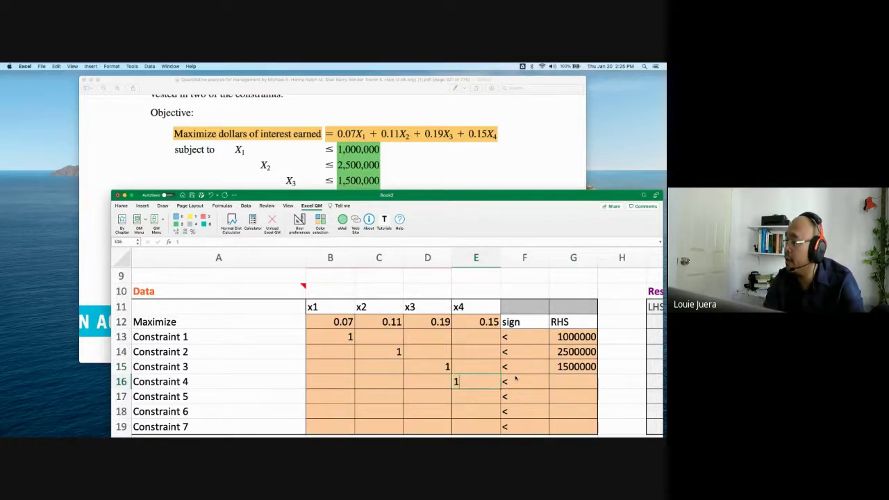
key(Right)
key(Right)
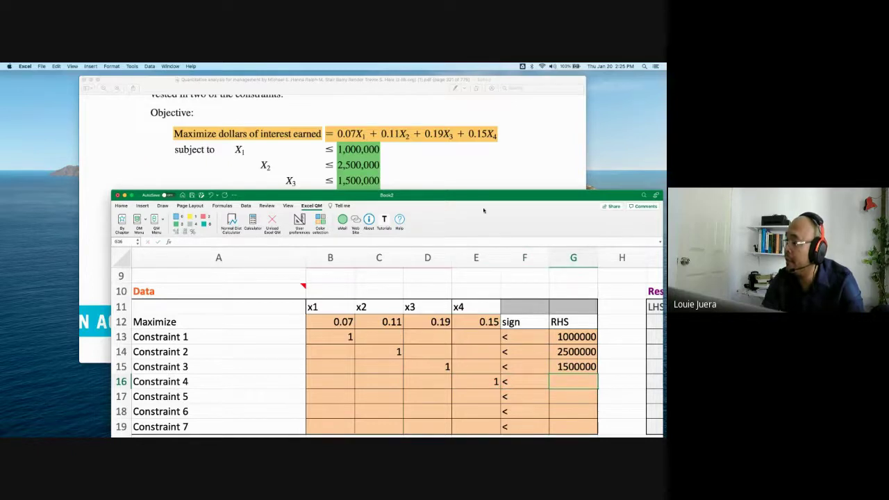
drag(482, 200, 466, 166)
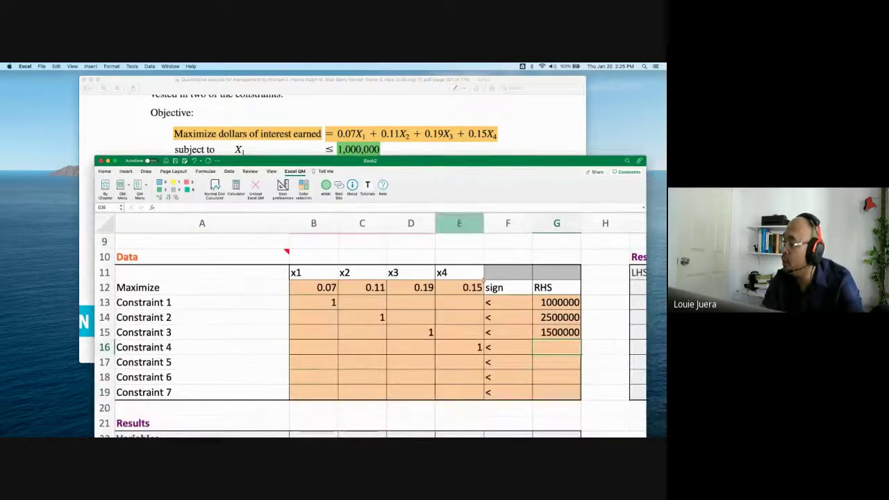
text(1800)
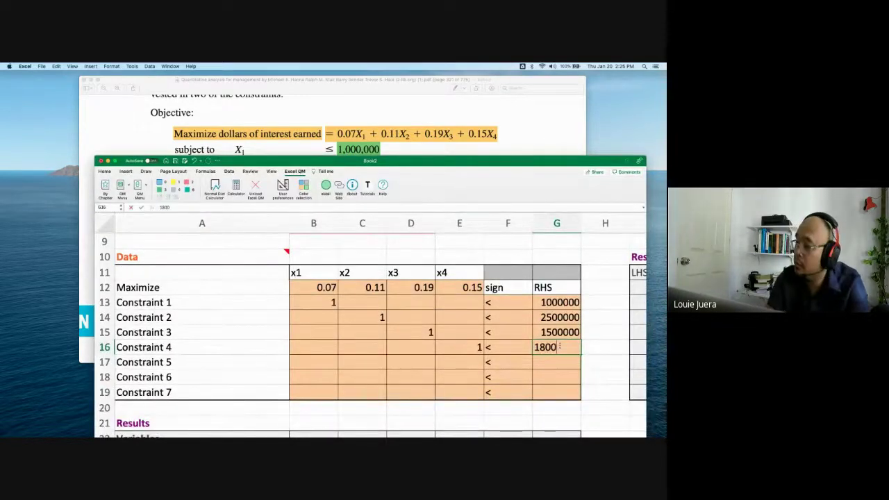
text(000)
key(Return)
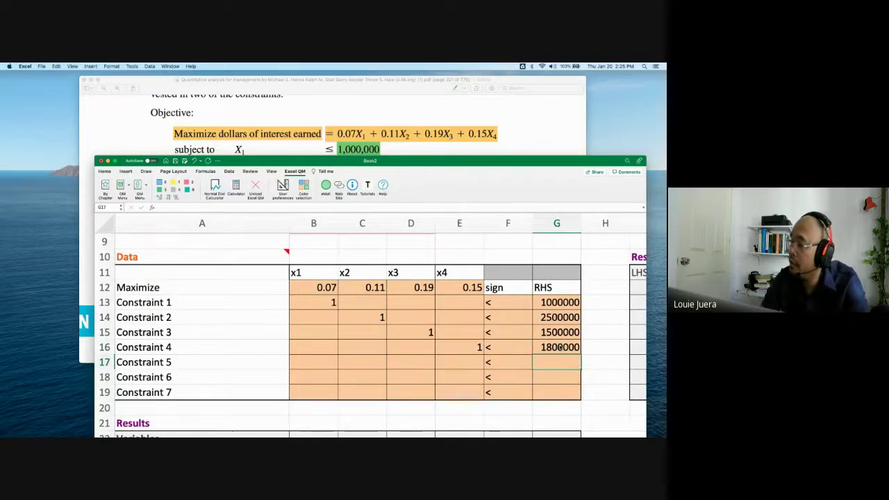
Check the remaining constraints in the textbook PDF, and bring the Word document with the rearranged inequalities in front of it.
click(403, 125)
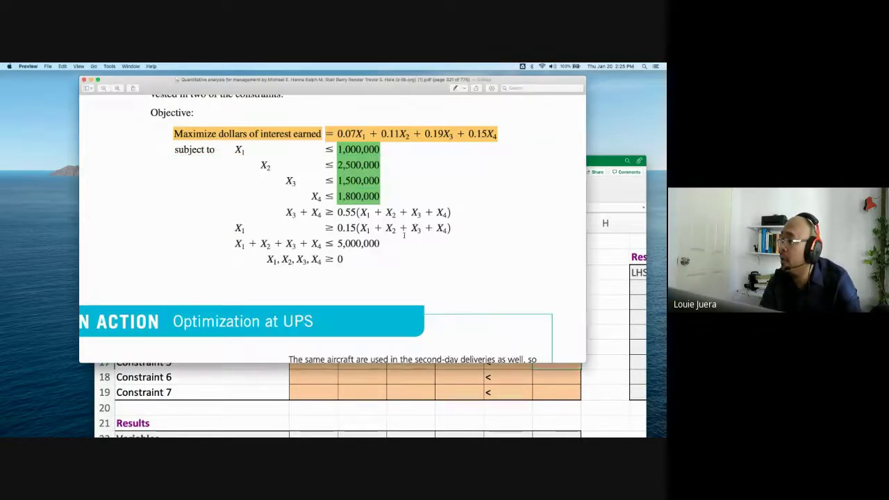
scroll(400, 244, down, 1)
scroll(401, 244, down, 4)
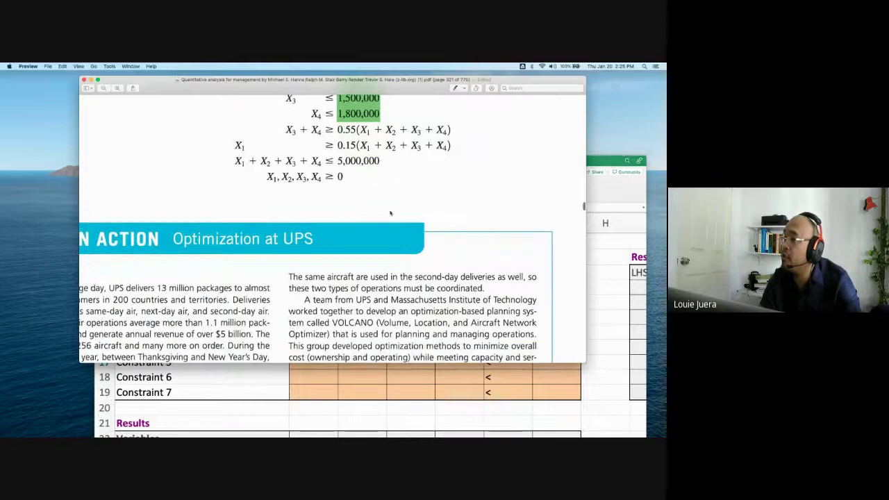
key(ctrl+Up)
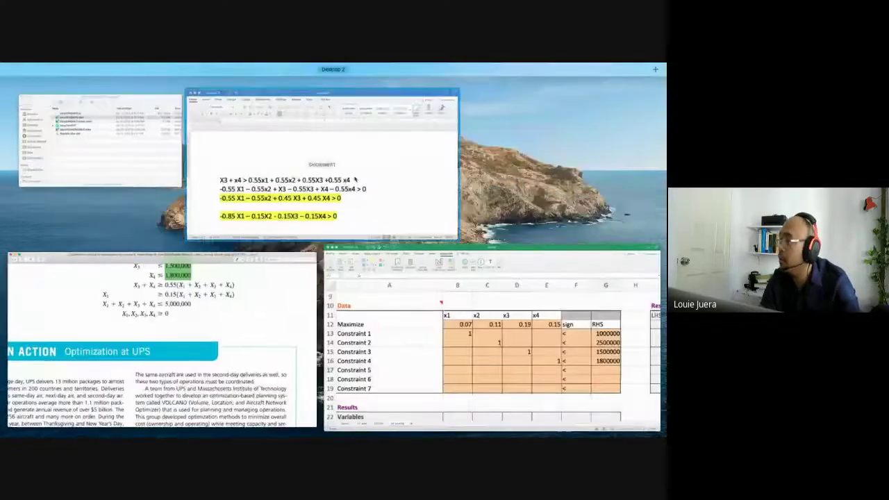
click(354, 179)
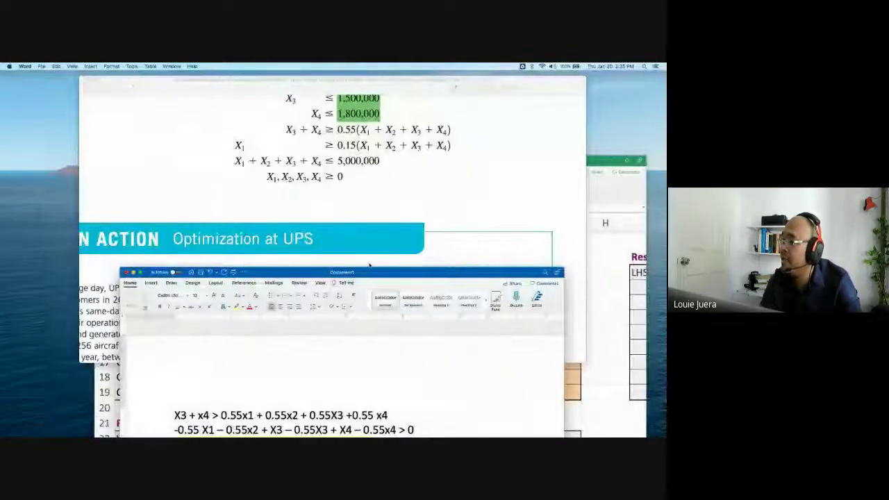
drag(370, 270, 349, 106)
scroll(353, 248, down, 3)
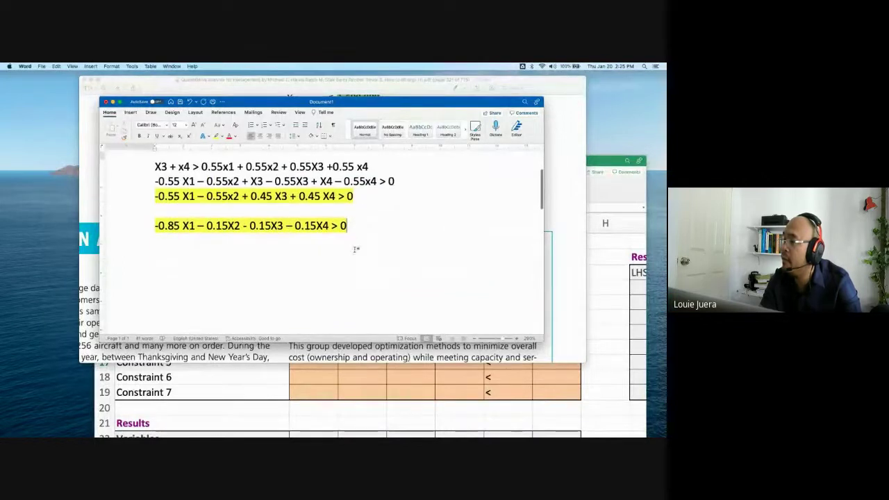
drag(371, 101, 354, 76)
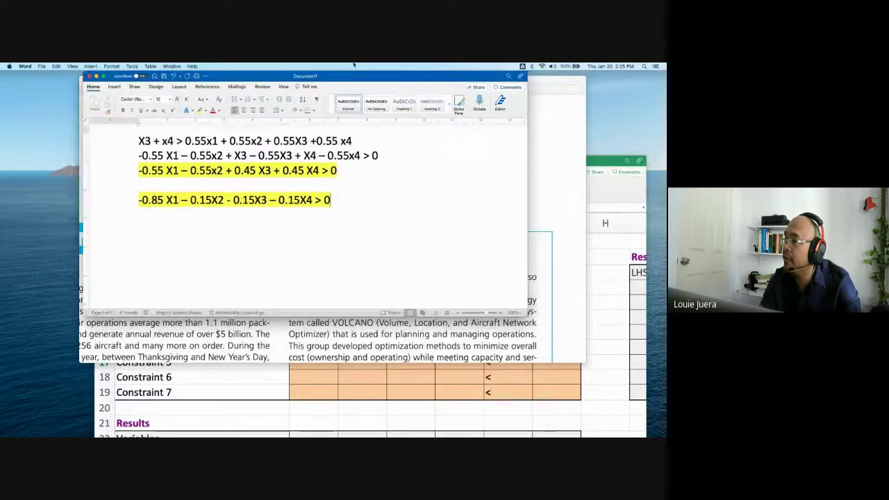
Return to the Excel workbook and place it below the Word inequalities with the Constraint 5 to 7 rows in view.
click(606, 258)
drag(443, 165, 408, 226)
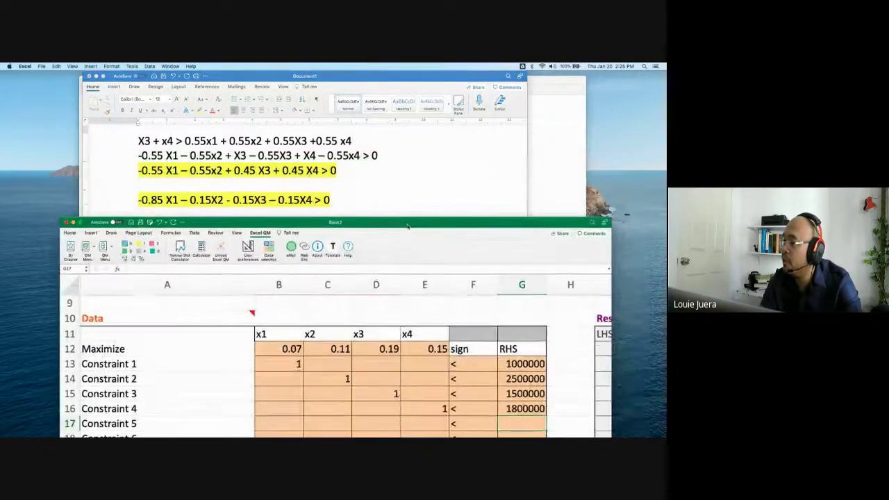
scroll(347, 382, down, 4)
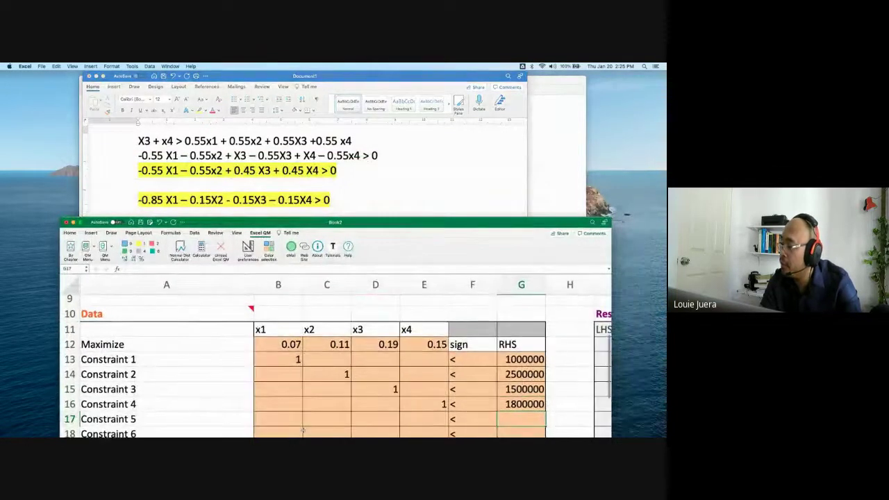
click(292, 357)
scroll(292, 357, left, 1)
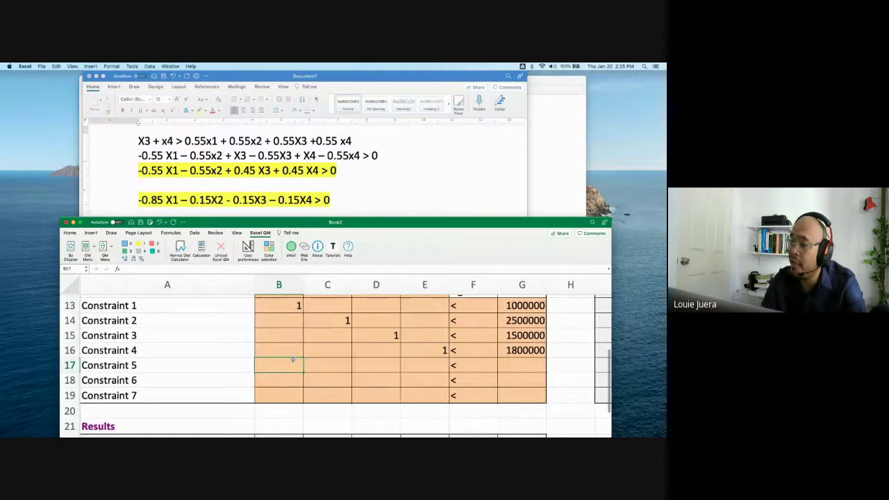
scroll(190, 338, up, 2)
click(174, 336)
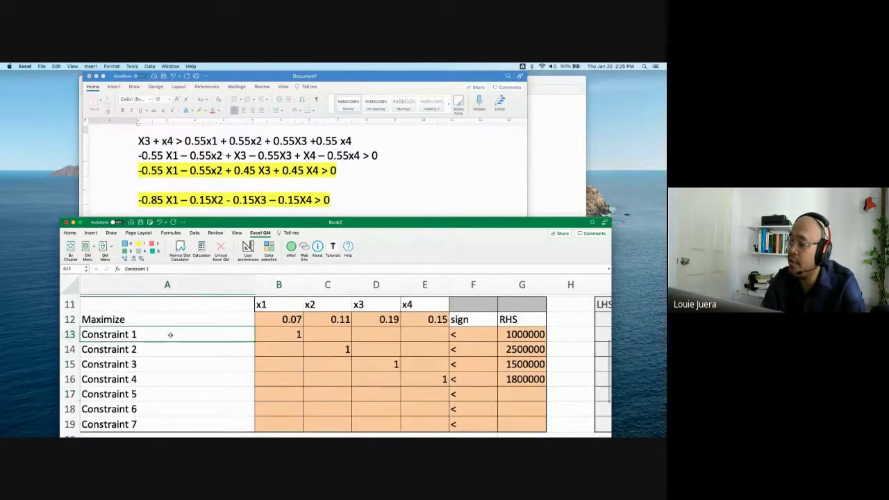
scroll(155, 379, down, 1)
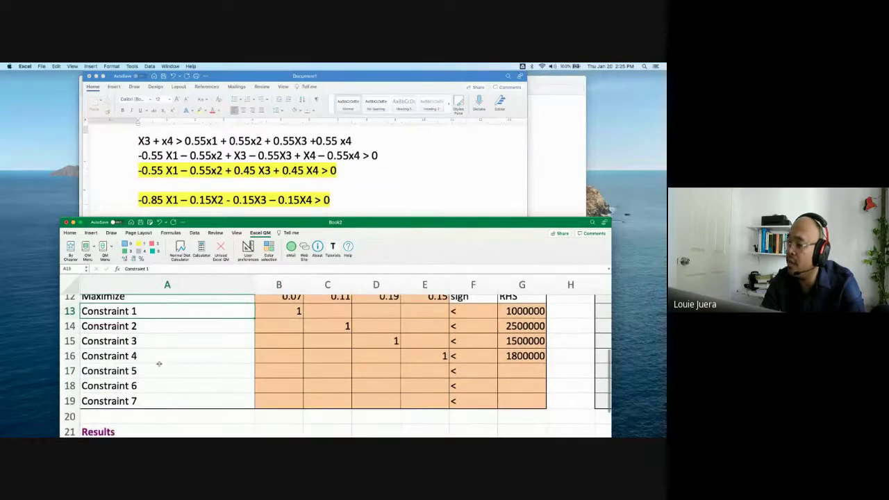
Enter the Constraint 5 coefficients: -0.55 for x1, -0.55 for x2, 0.45 for x3 and 0.45 for x4.
click(279, 369)
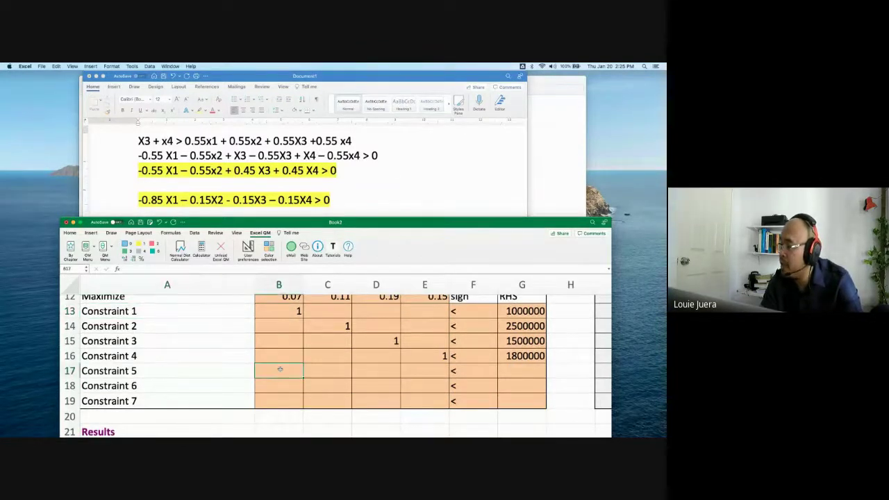
text(-.)
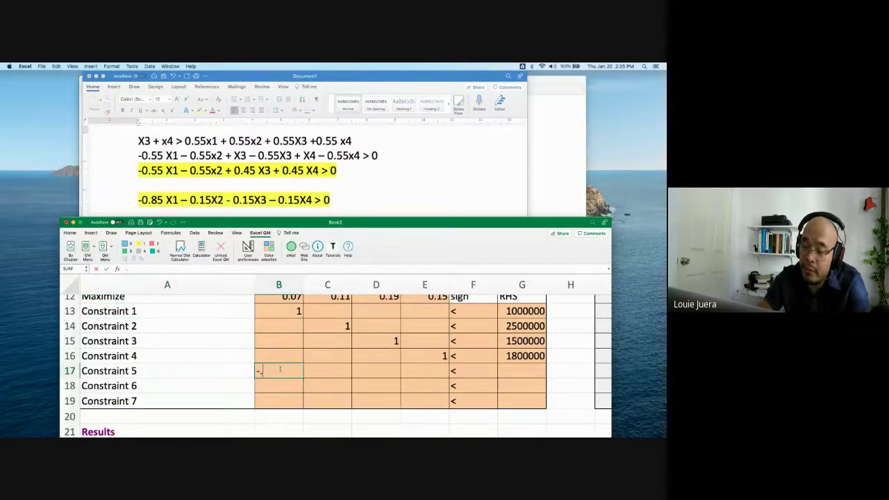
text(55)
key(Tab)
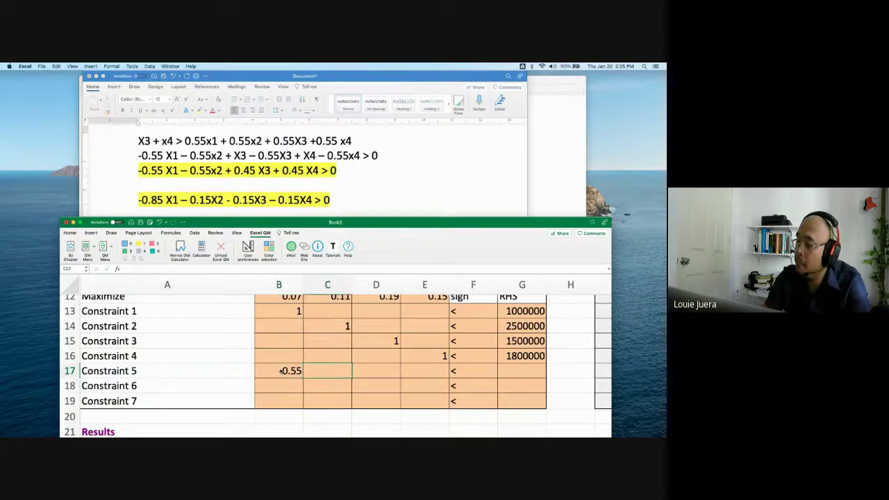
text(-.55)
key(Tab)
text(0.45)
key(Tab)
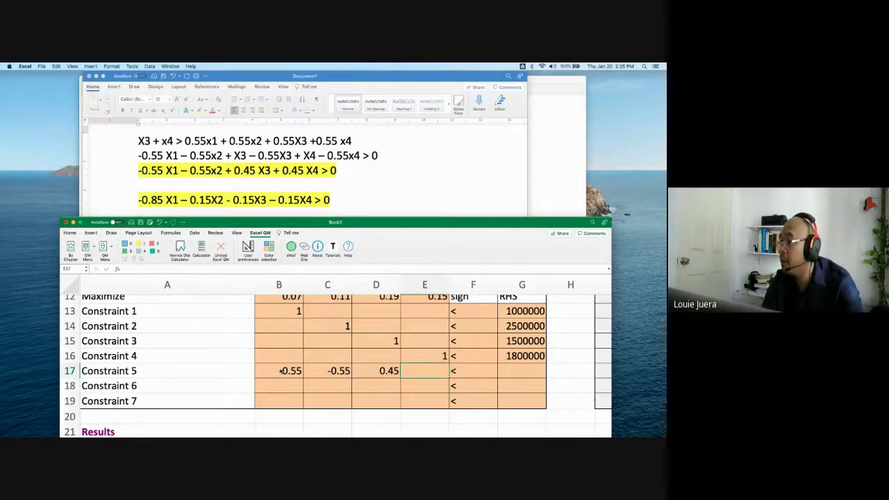
text(0.45)
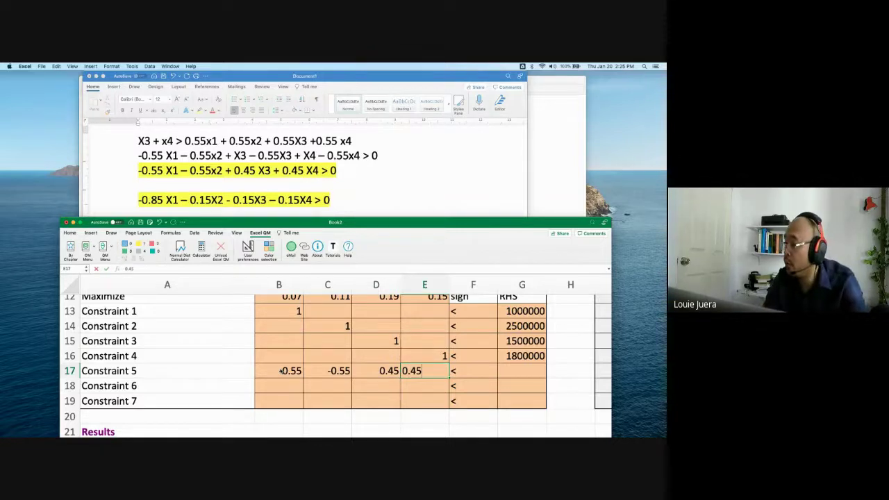
key(Tab)
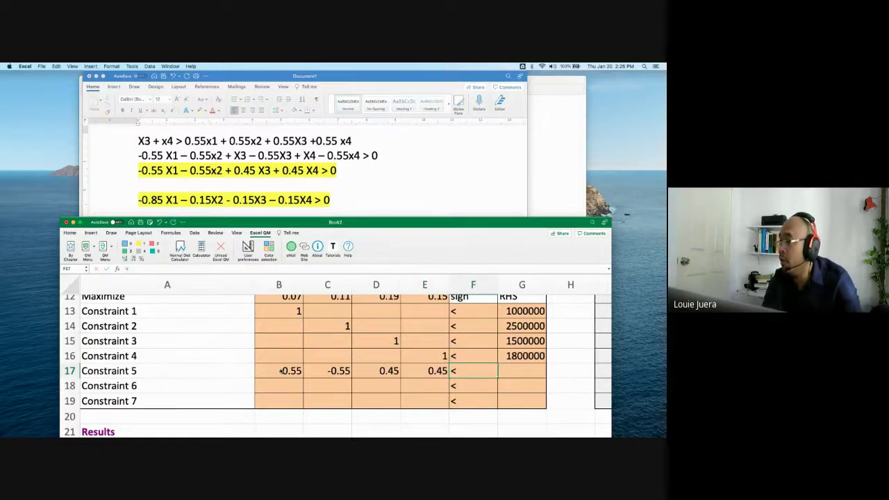
Change the sign of Constraint 5 to > and set its right-hand side to 0.
key(Tab)
key(shift+Tab)
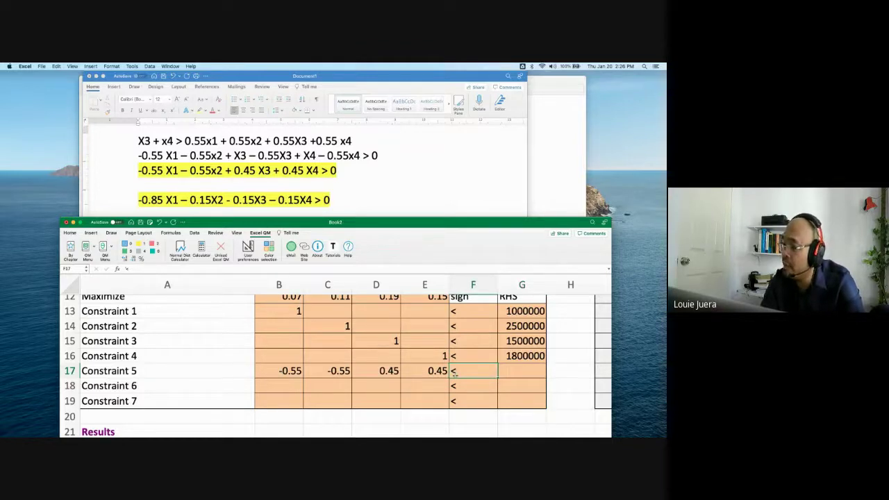
text(>)
key(Tab)
text(0)
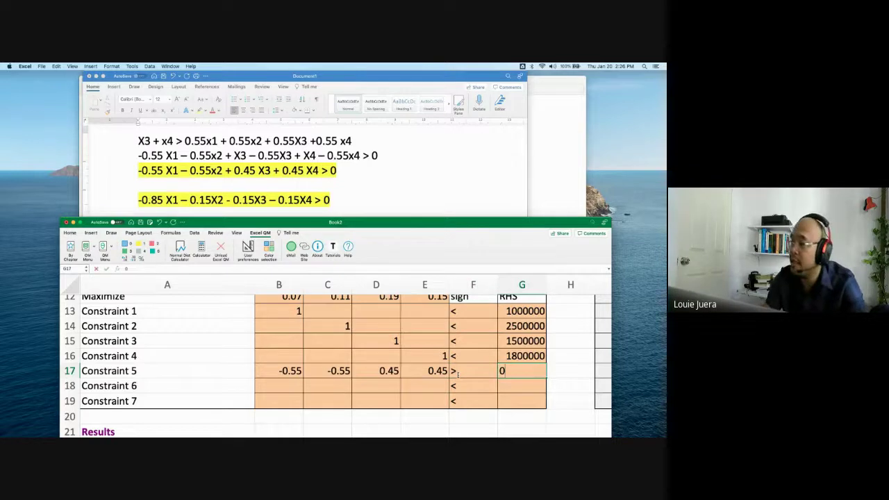
key(Return)
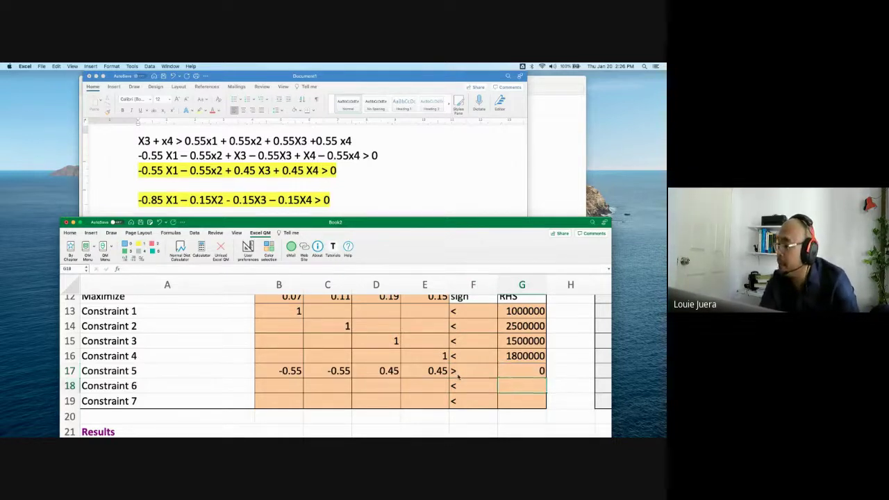
Enter the first two Constraint 6 coefficients: -0.85 for x1 and -0.15 for x2.
key(Left)
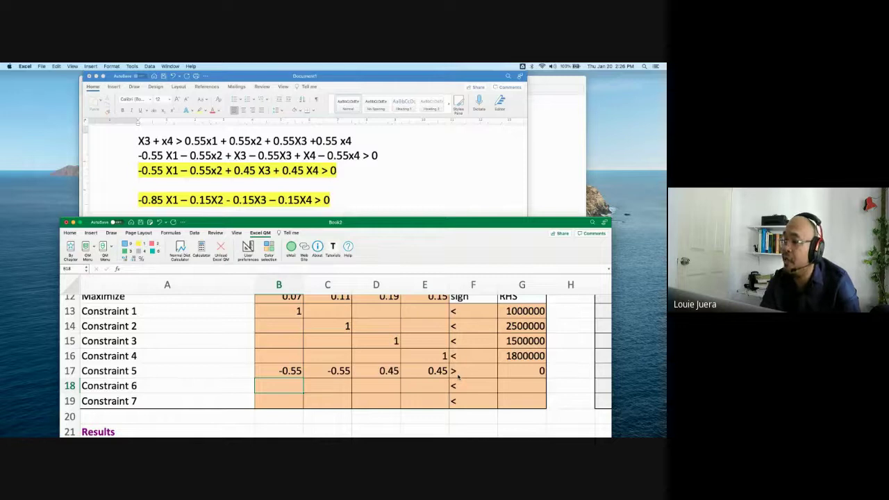
text(0.85)
key(Tab)
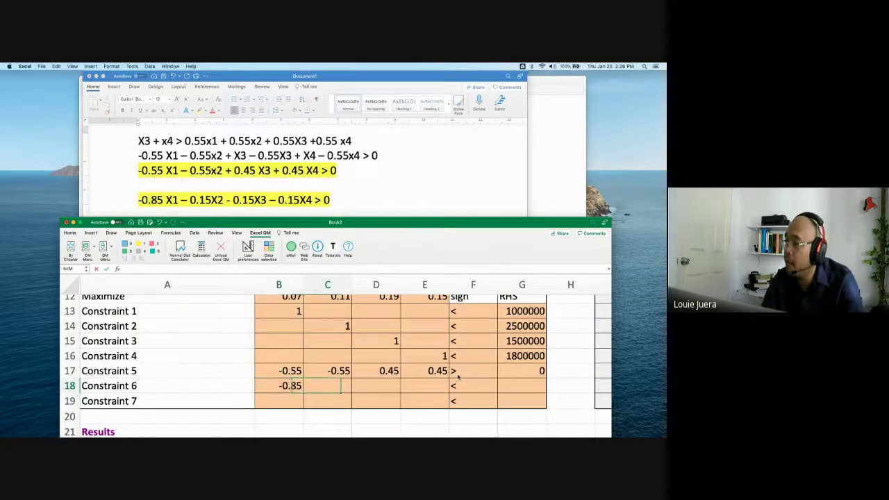
text(-0.15)
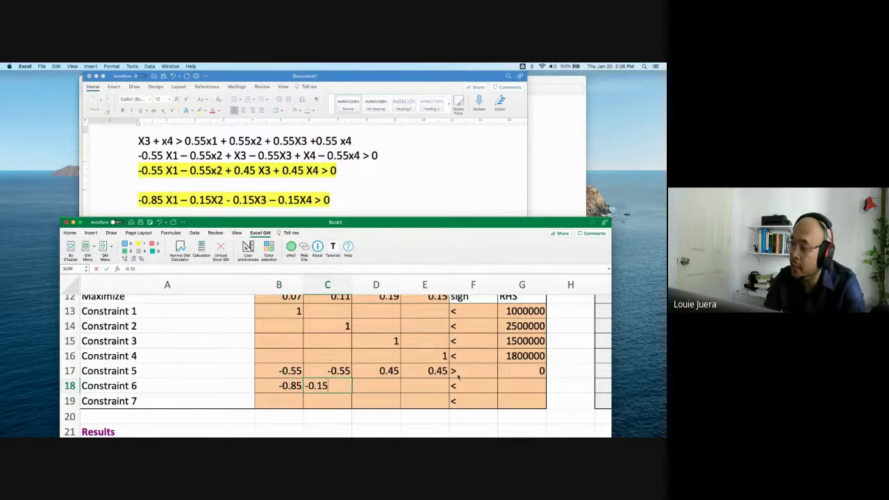
key(Tab)
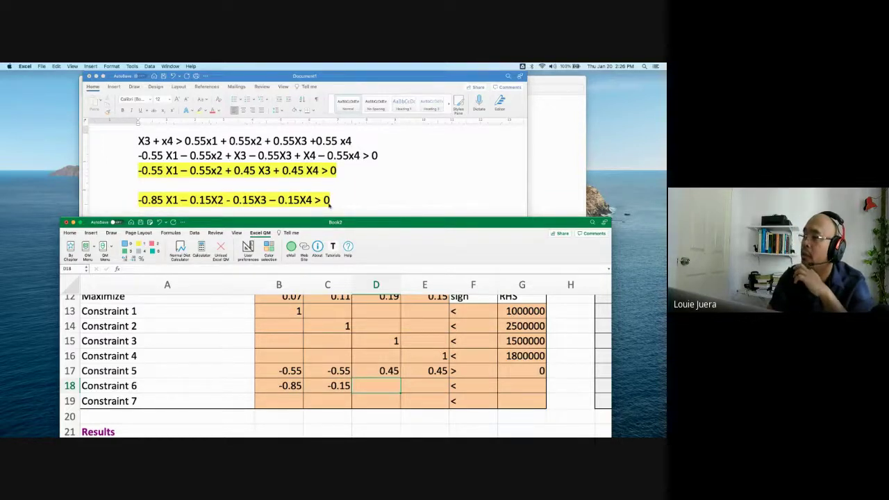
Check the 0.15 constraint on X1 in the textbook PDF, and correct the Constraint 6 x1 coefficient in Excel to 0.85.
click(362, 210)
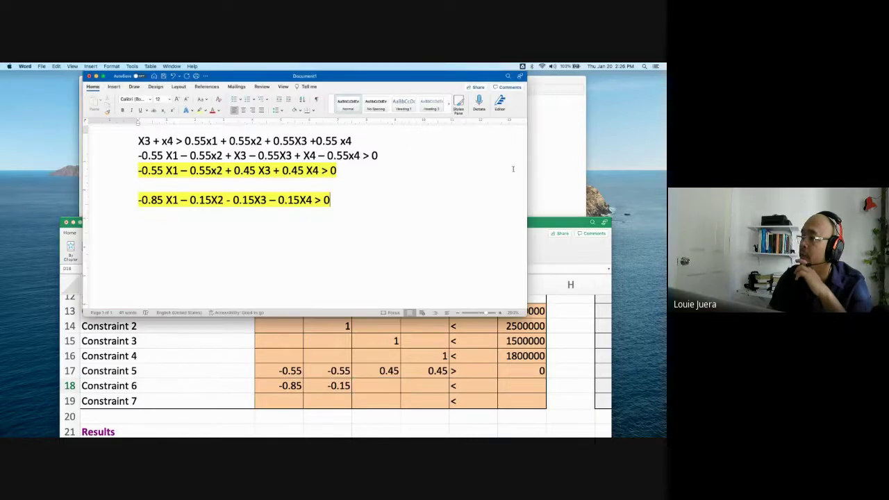
click(553, 174)
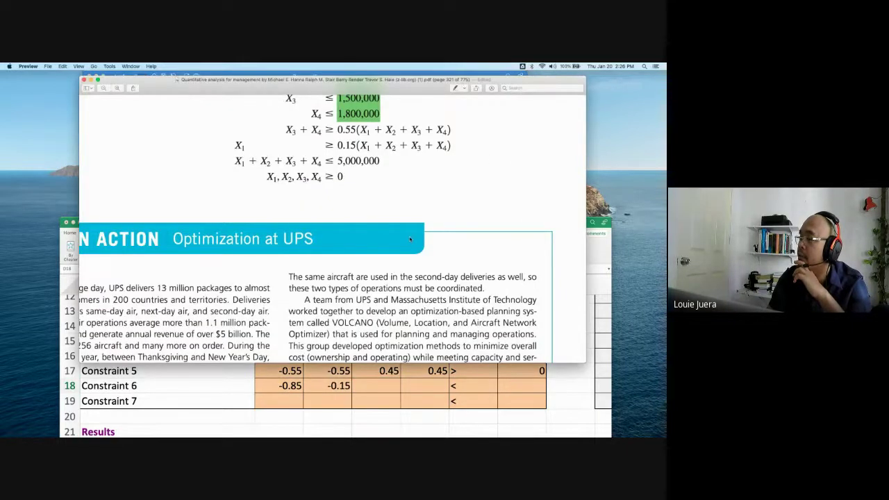
scroll(410, 239, up, 1)
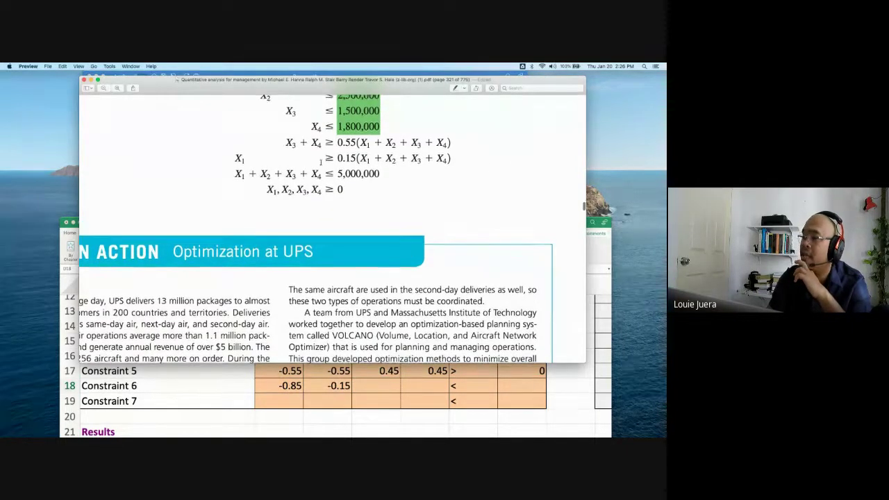
scroll(316, 163, up, 2)
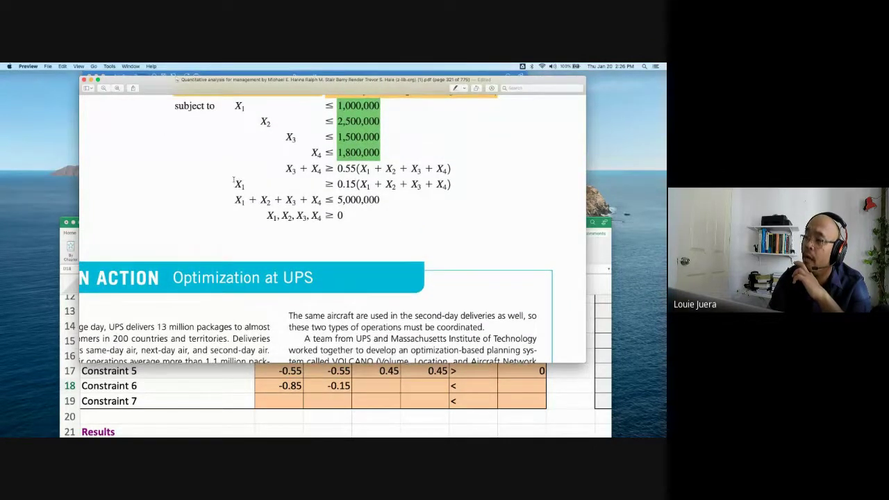
scroll(234, 179, up, 2)
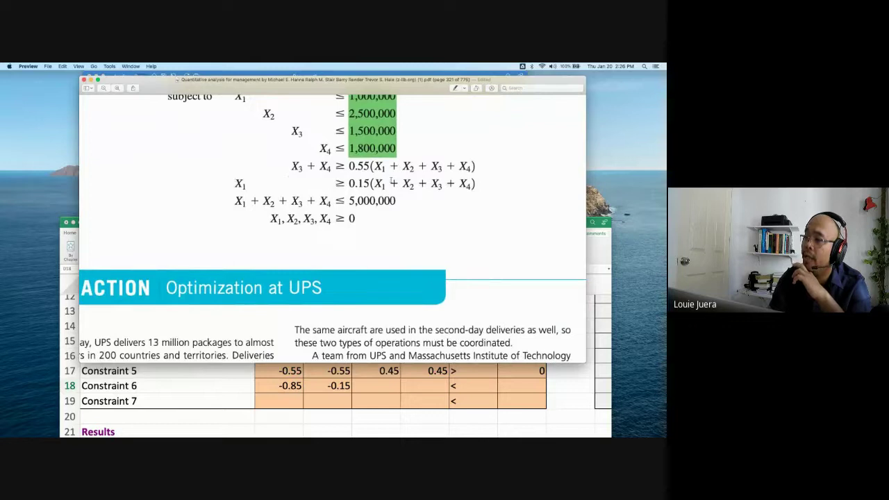
click(247, 389)
click(285, 387)
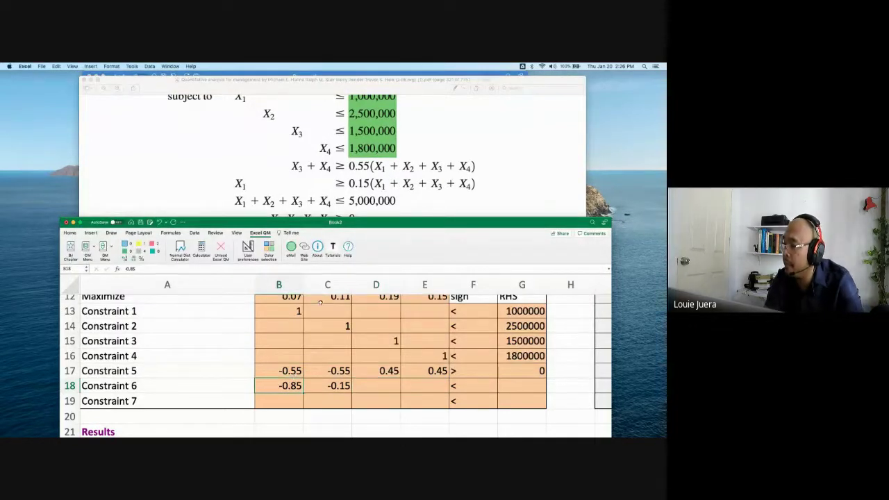
text(0.85)
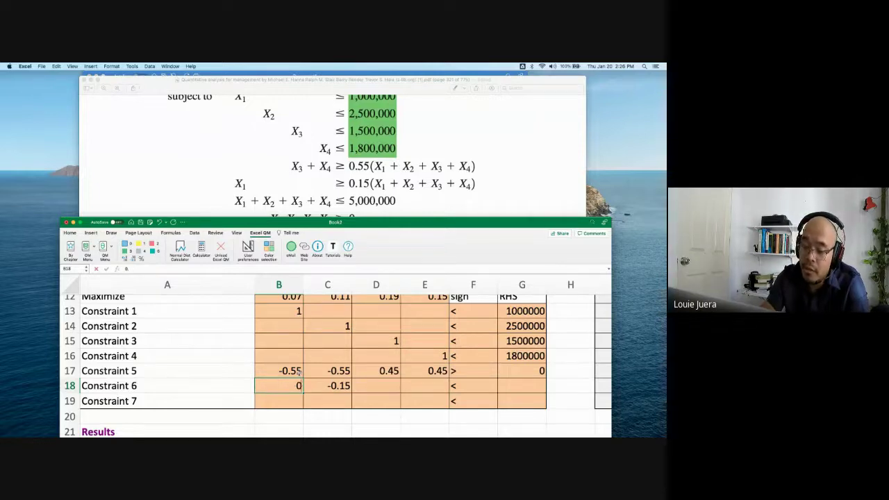
key(Tab)
key(Tab)
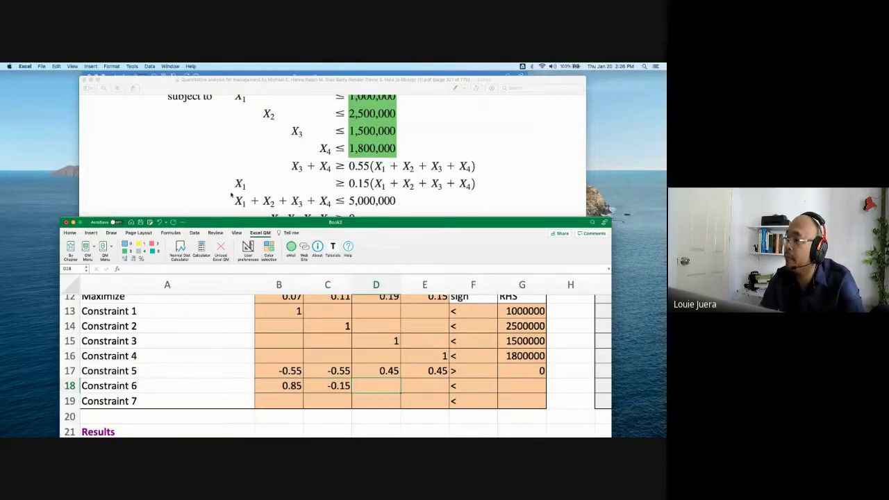
Switch to the Word document and remove the minus sign before 0.85 X1 in the second highlighted inequality.
key(ctrl+Up)
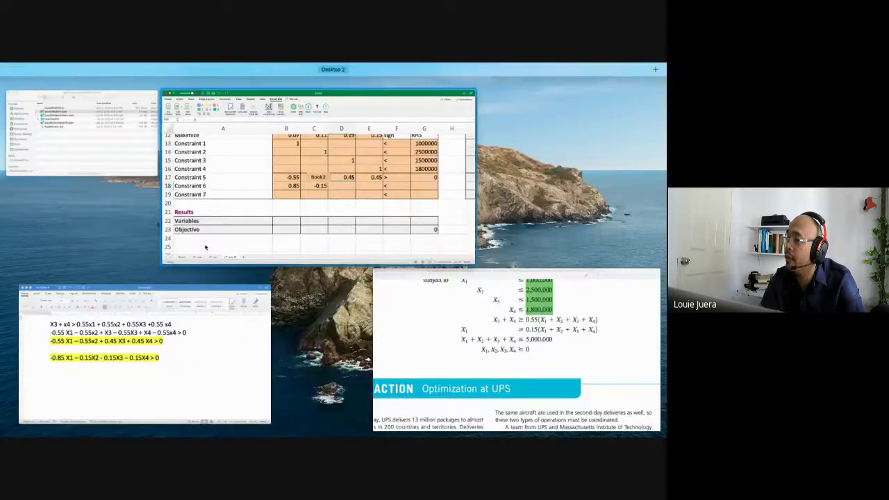
click(104, 347)
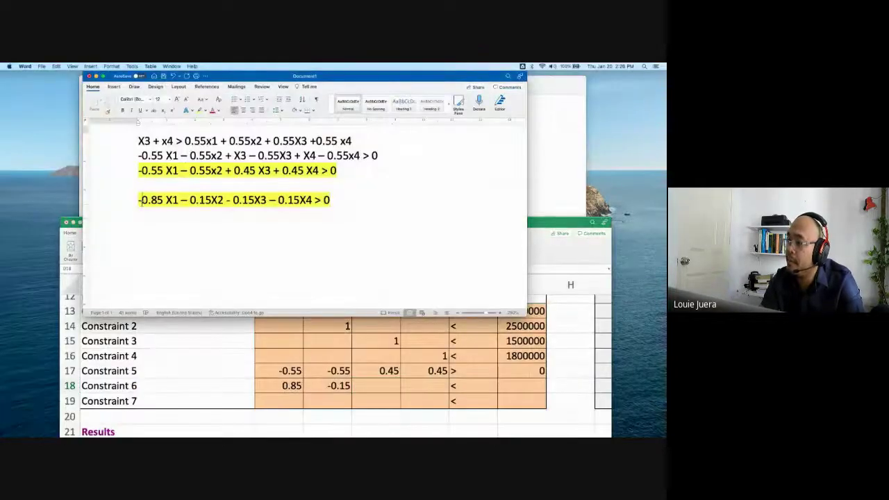
click(141, 201)
key(BackSpace)
Return to the Excel workbook and enter the remaining Constraint 6 coefficients: -0.15 for x3 and -0.15 for x4.
click(382, 384)
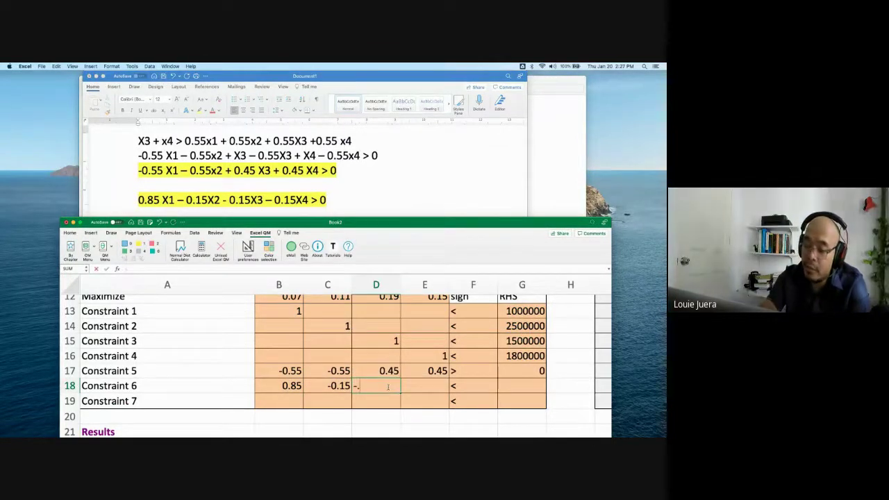
text(-.15)
key(Tab)
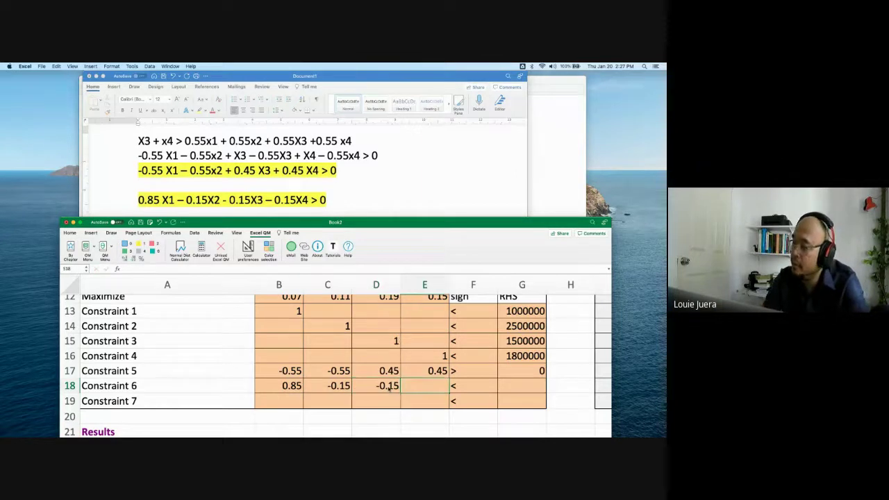
text(-.15)
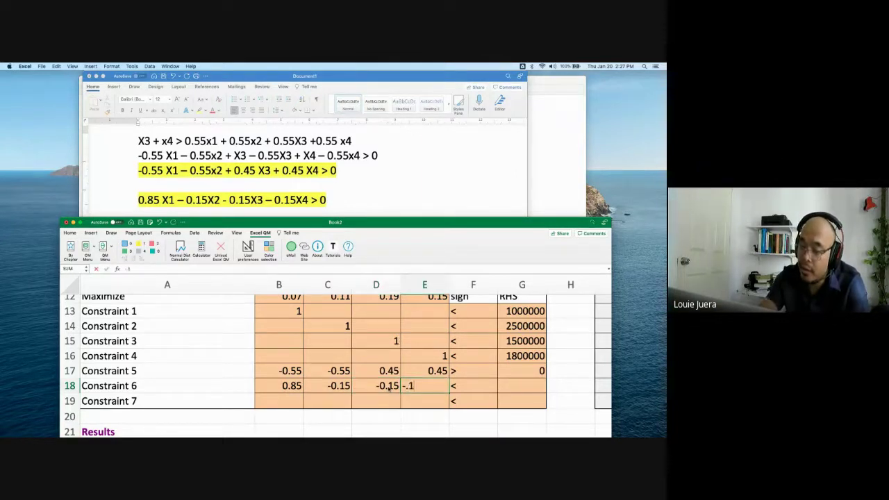
key(Tab)
Change the sign of Constraint 6 to > and set its right-hand side to 0.
key(Tab)
key(Left)
text(>)
key(Tab)
text(0)
key(Return)
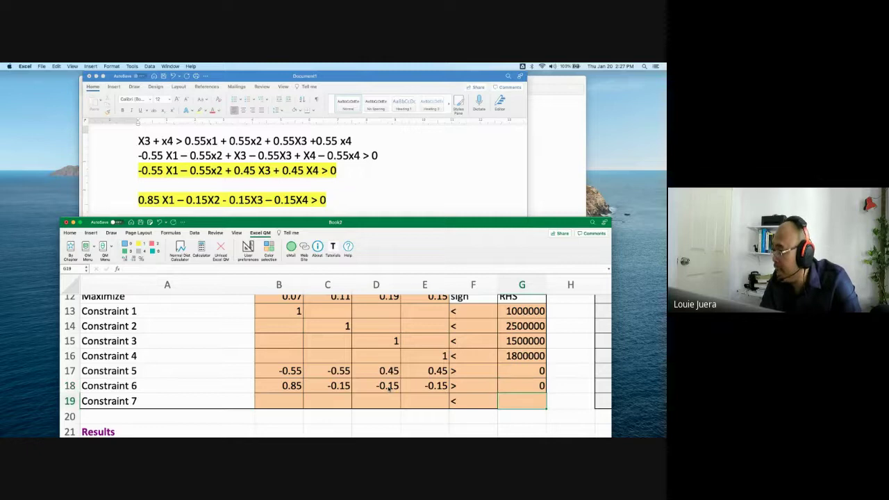
Enter a coefficient of 1 for each of x1, x2, x3 and x4 in Constraint 7.
key(Left)
key(Left)
key(Left)
key(Left)
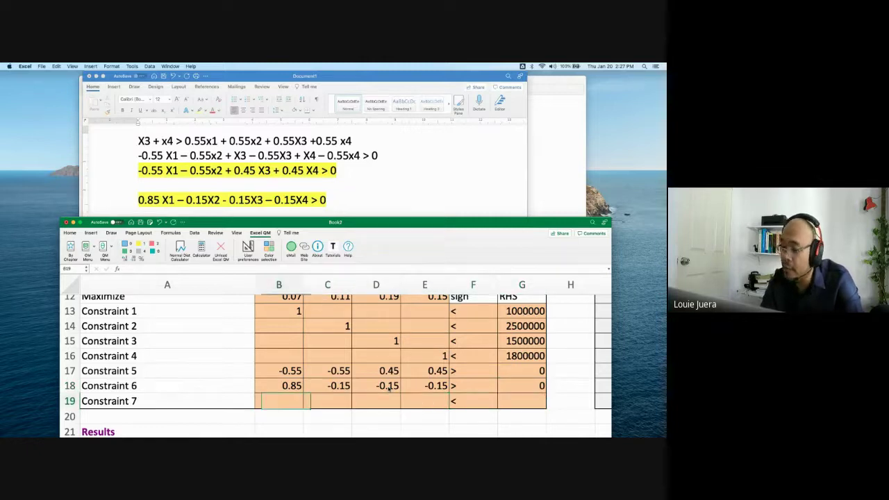
text(1)
key(Tab)
text(1)
key(Tab)
text(1)
key(Tab)
text(1)
key(Tab)
Set the right-hand side of Constraint 7 to 5000000.
key(Tab)
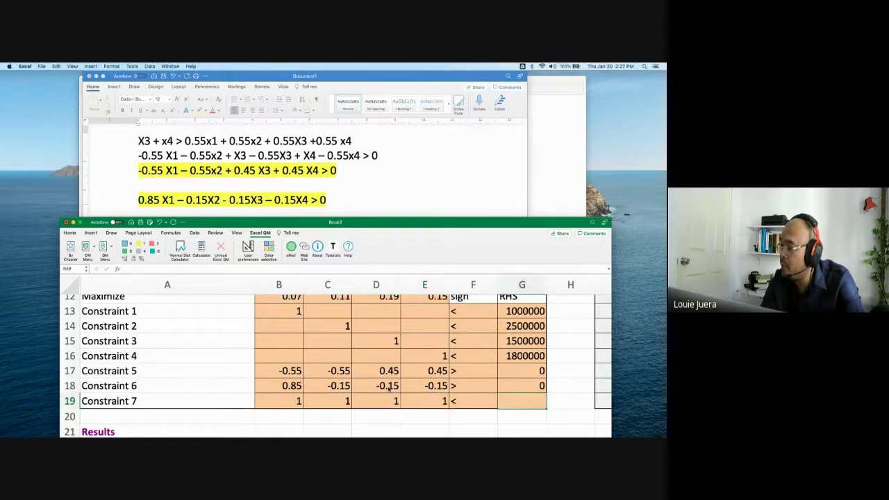
text(50)
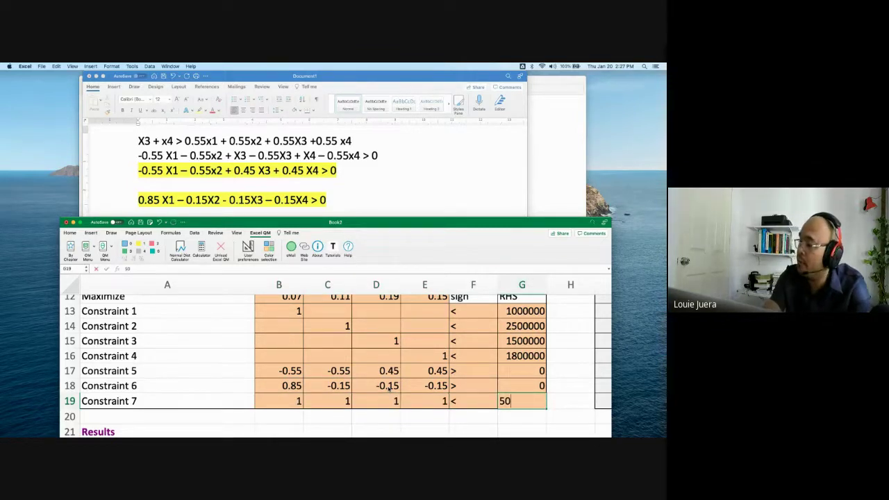
text(00000)
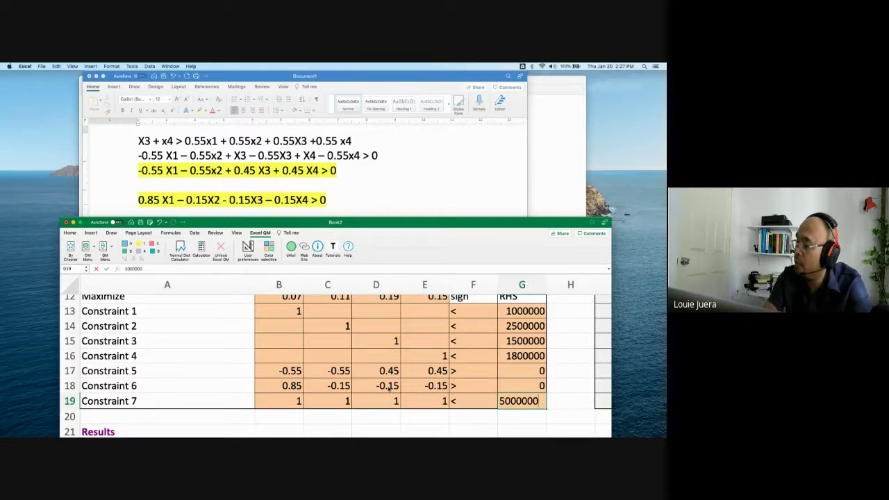
key(Return)
Bring the whole ICT model into view and compare its objective and constraints with the formulation in the textbook PDF.
drag(413, 224, 407, 155)
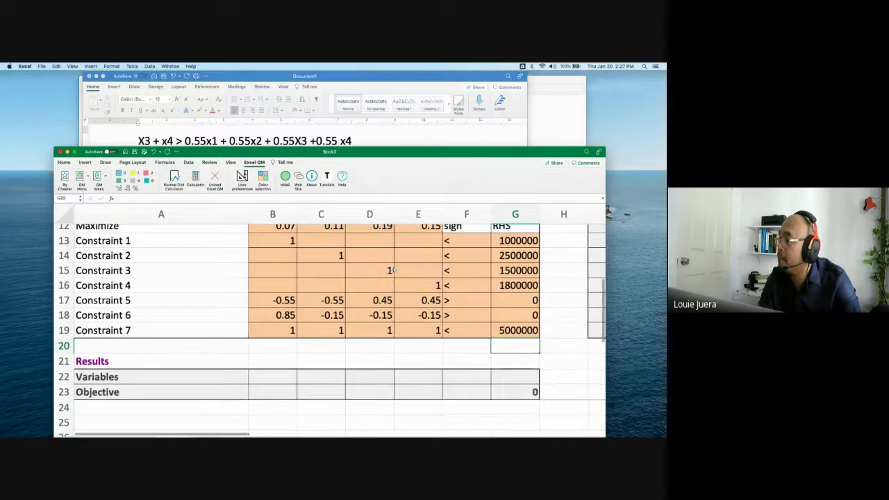
scroll(392, 270, down, 5)
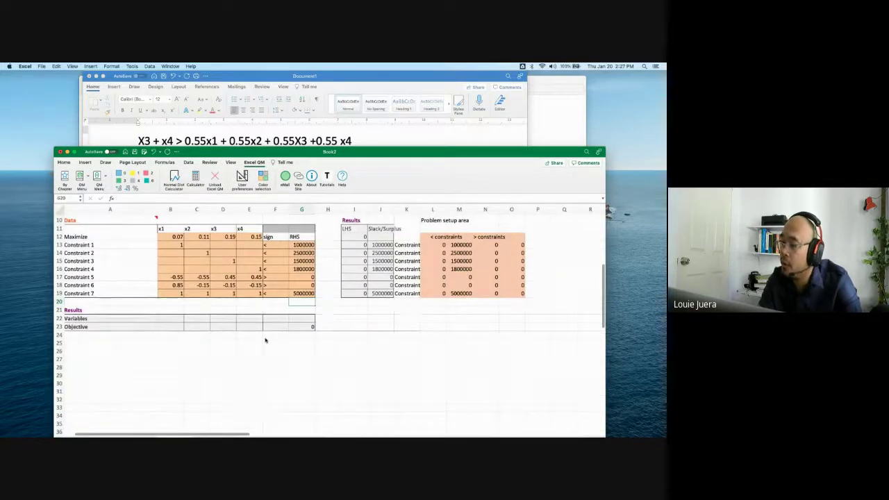
scroll(264, 339, up, 5)
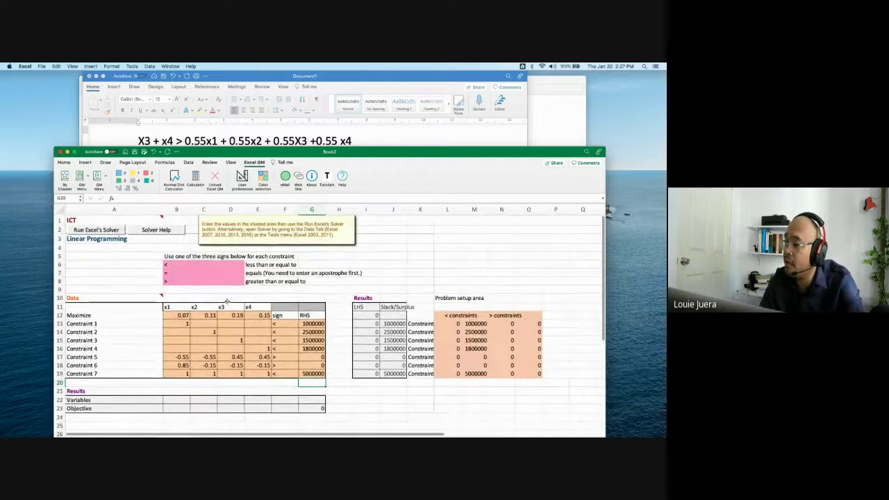
click(421, 129)
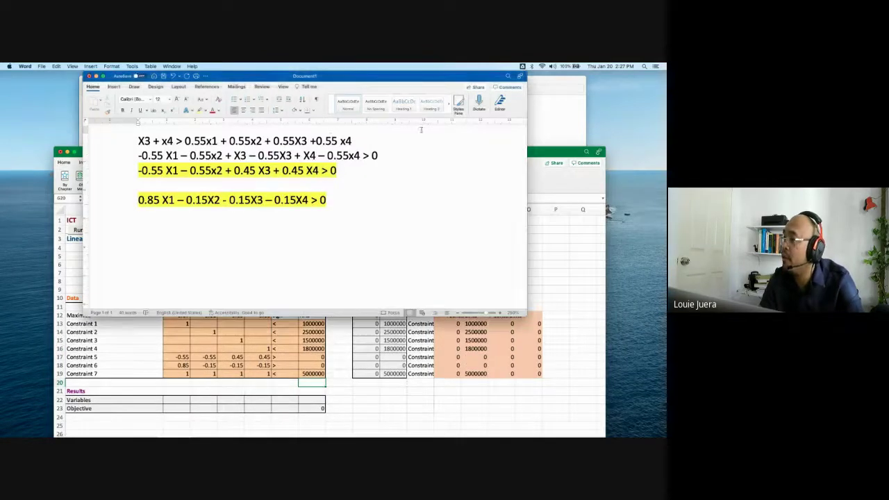
key(super+Tab)
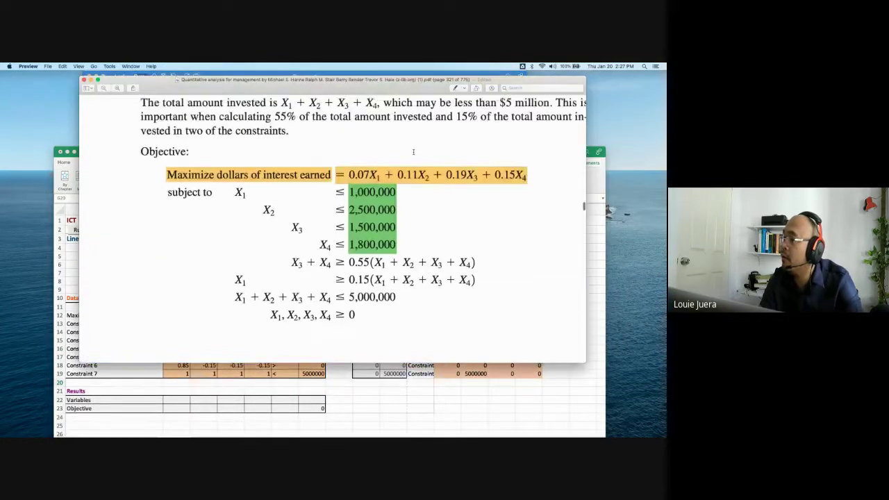
scroll(413, 151, up, 3)
scroll(338, 362, down, 3)
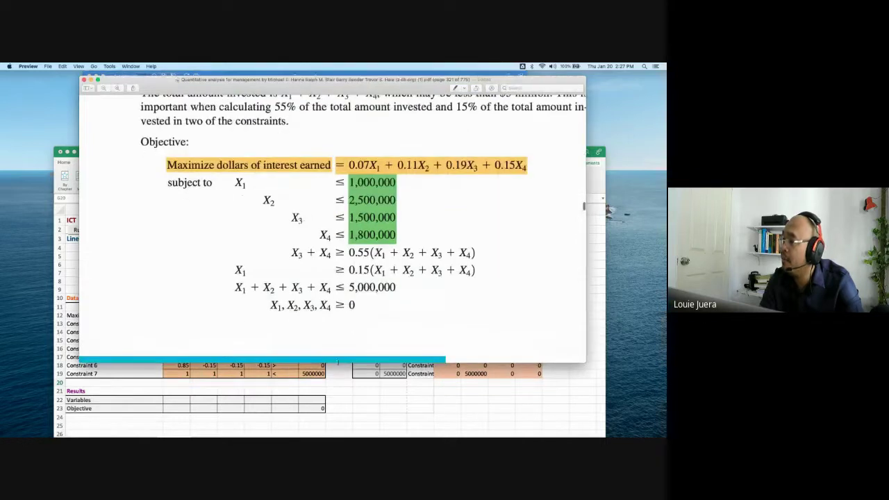
click(341, 396)
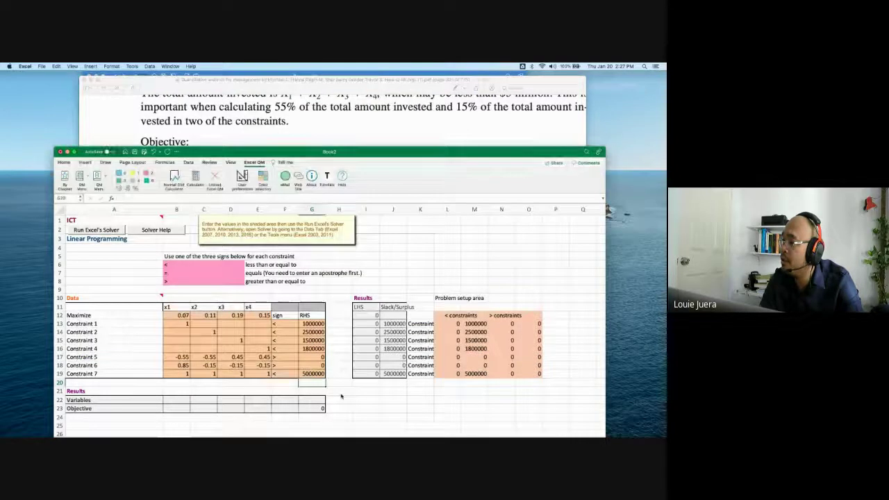
click(390, 125)
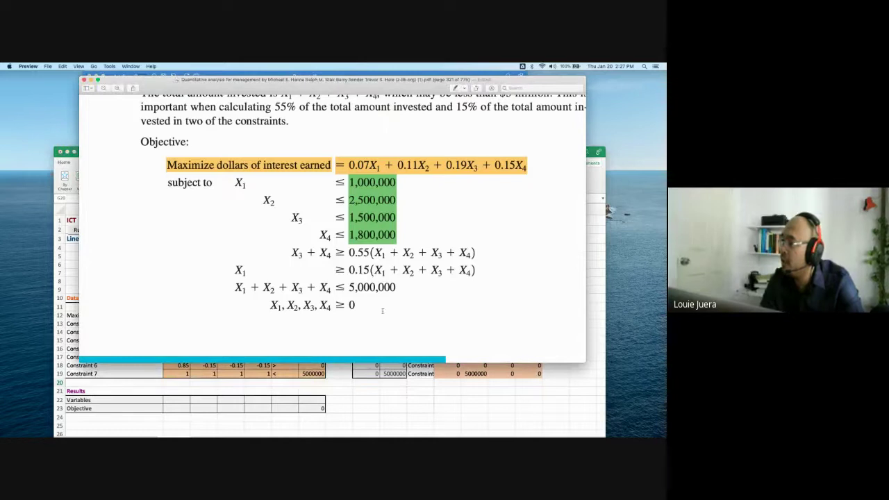
click(353, 386)
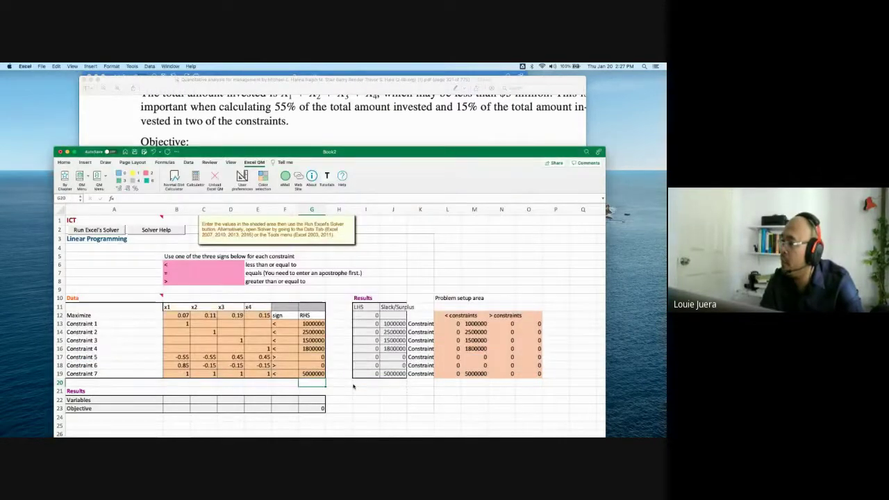
click(395, 132)
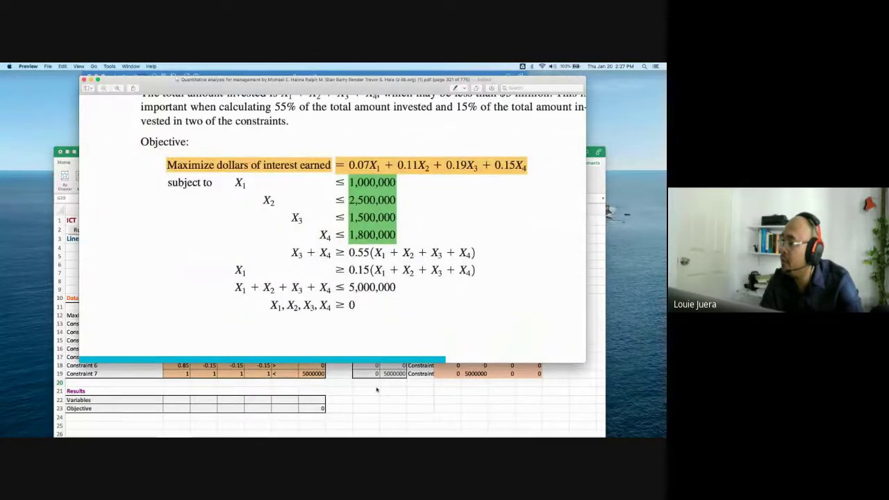
click(376, 389)
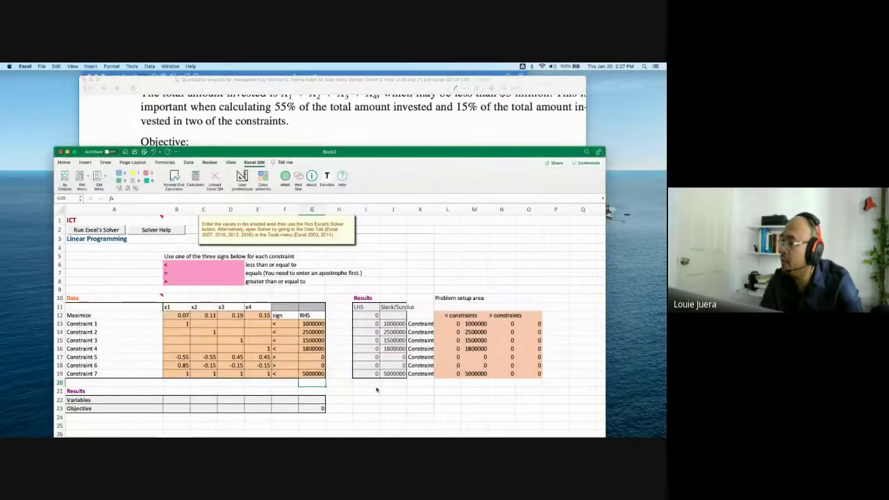
click(364, 137)
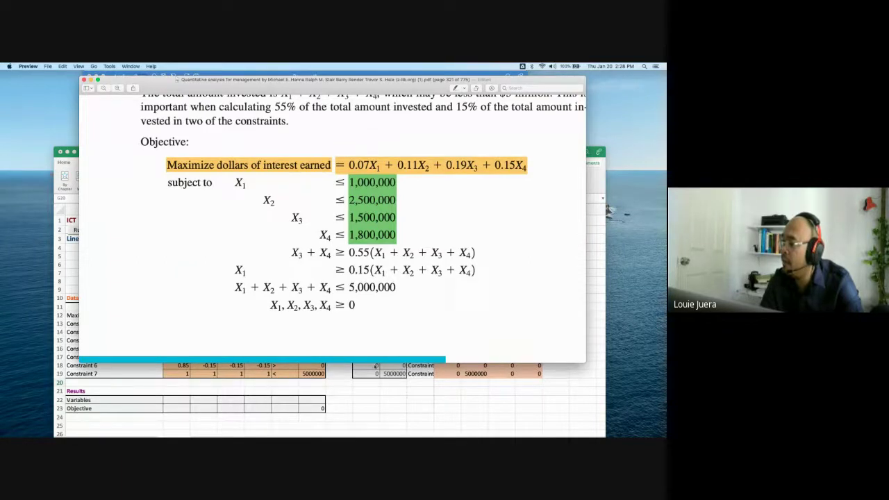
click(380, 401)
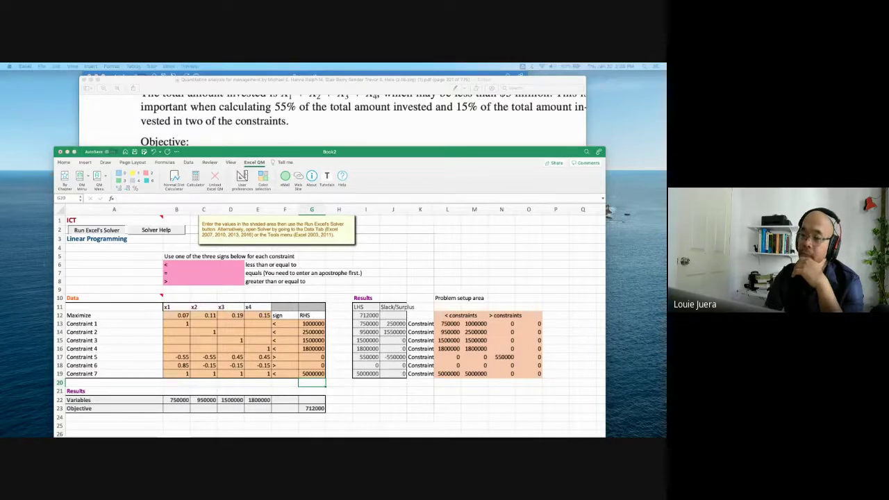
Keep the Solver solution for the ICT model and bring its variable and objective results into view.
drag(368, 153, 237, 201)
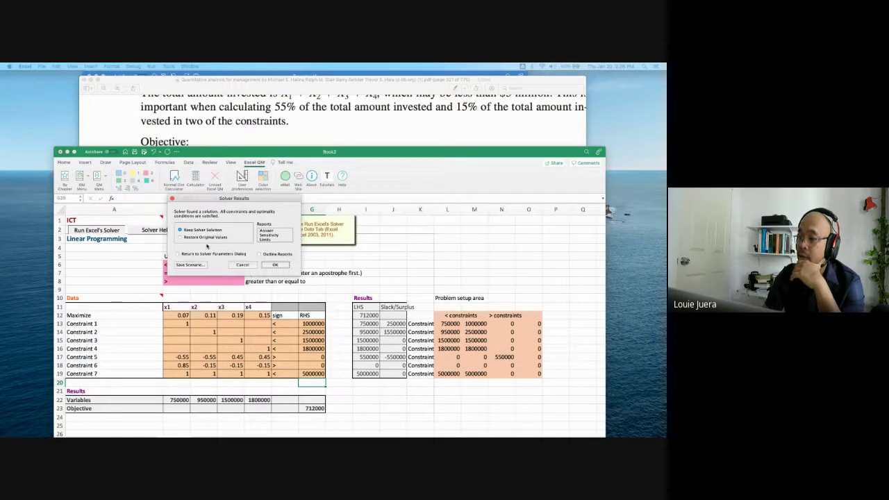
click(276, 266)
scroll(278, 360, down, 3)
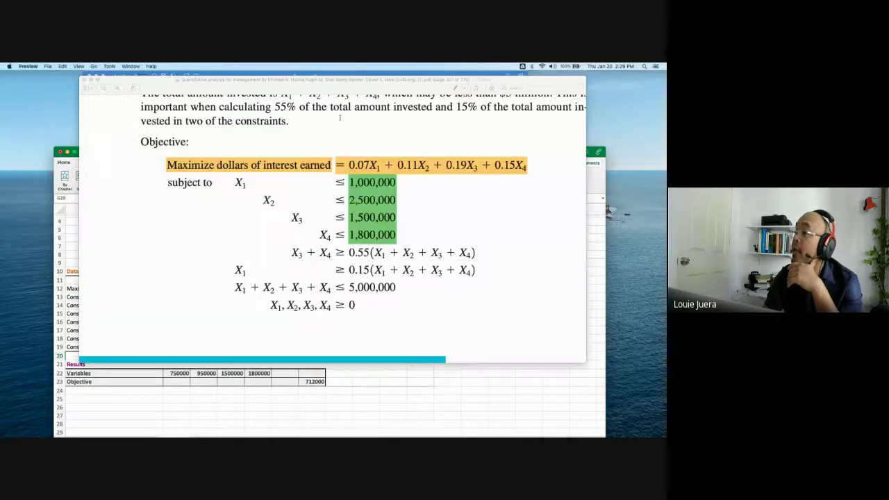
Look through the textbook PDF for the ICT Portfolio Selection solution table in section 8.4.
click(340, 132)
scroll(323, 238, down, 5)
scroll(323, 239, down, 15)
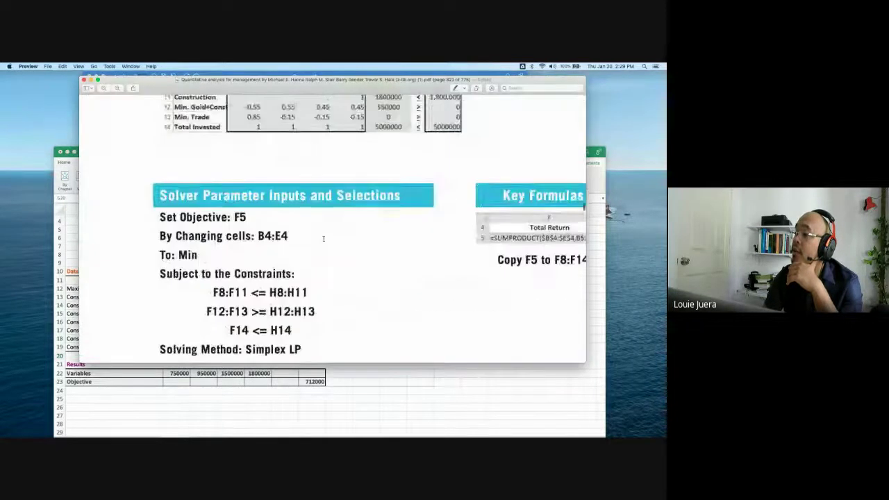
scroll(323, 238, down, 15)
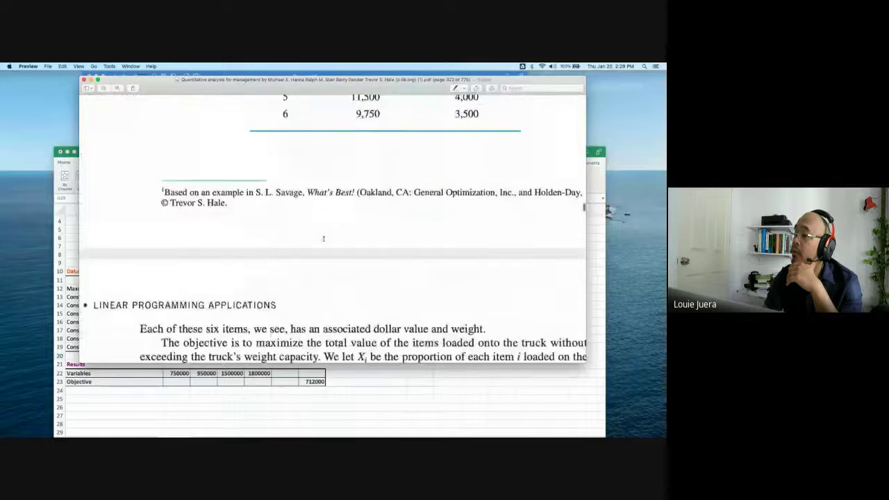
scroll(323, 238, down, 15)
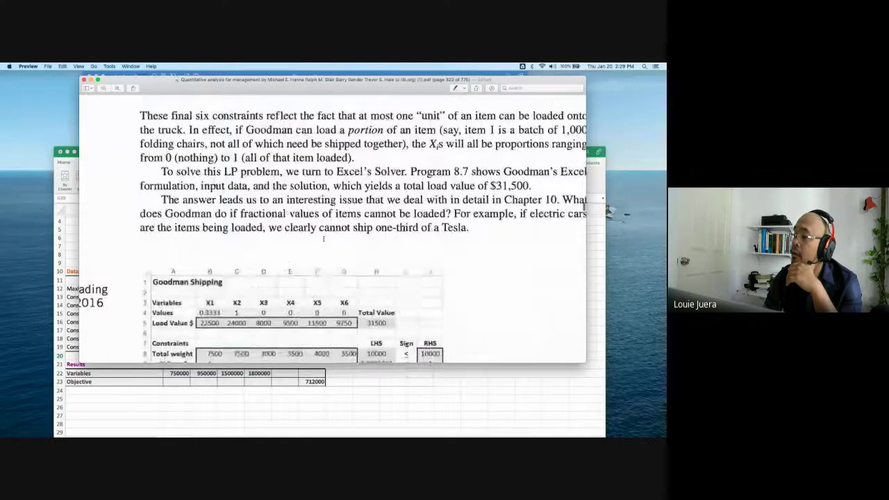
scroll(323, 238, down, 3)
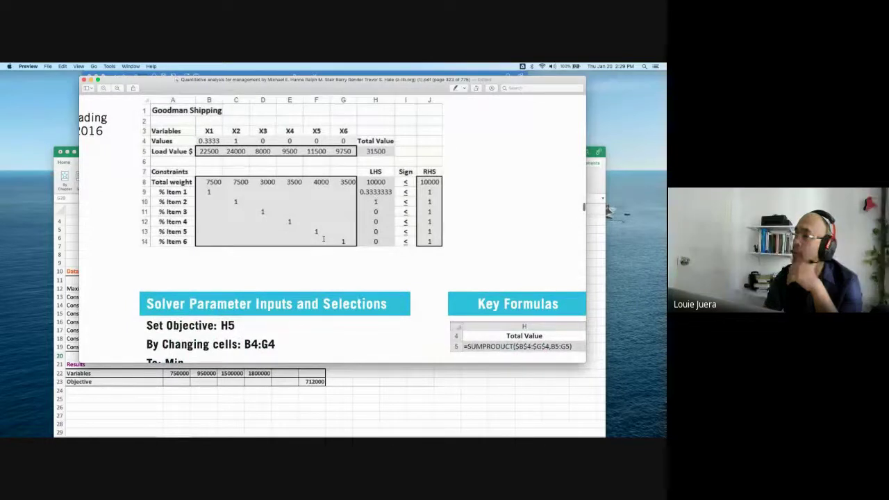
scroll(323, 238, up, 5)
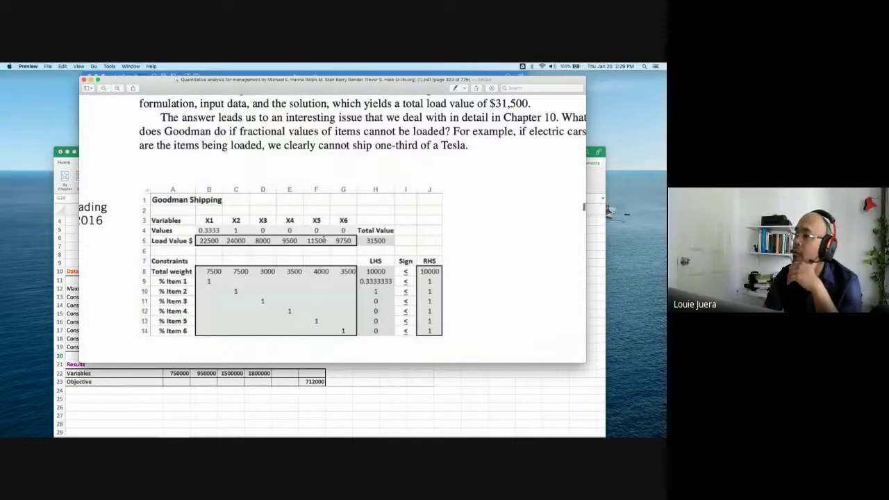
scroll(323, 238, down, 12)
scroll(323, 238, down, 10)
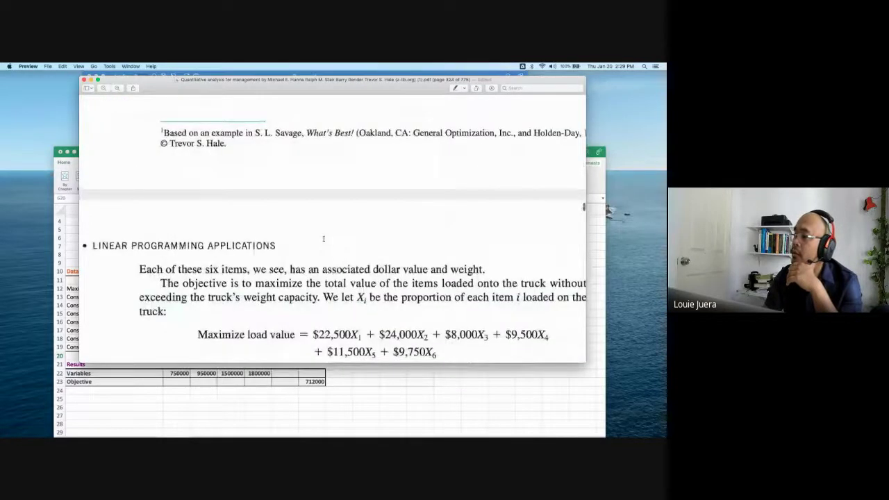
scroll(323, 238, down, 3)
scroll(322, 238, up, 8)
scroll(323, 238, up, 8)
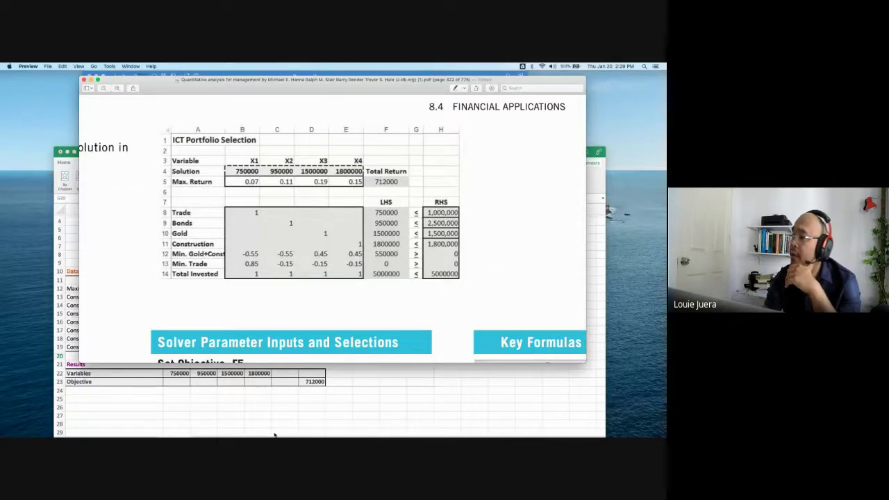
Compare the worksheet's variable values and objective with the textbook's ICT Portfolio Selection solution.
click(266, 423)
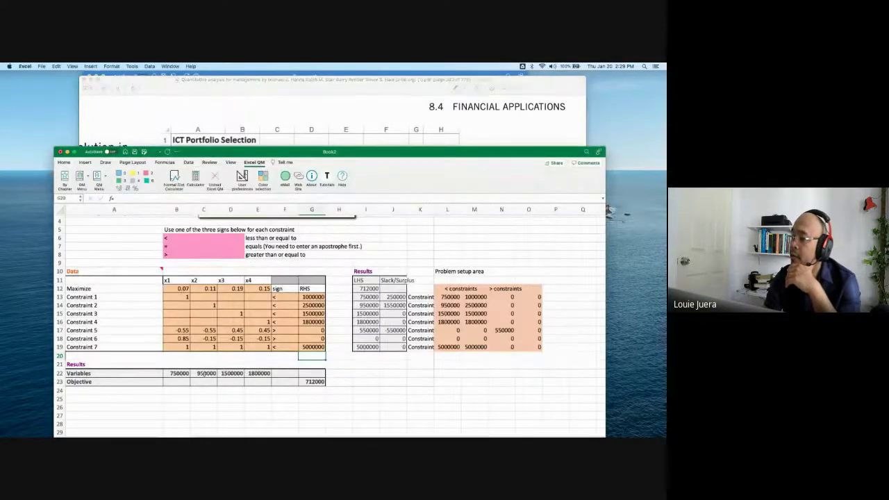
click(313, 104)
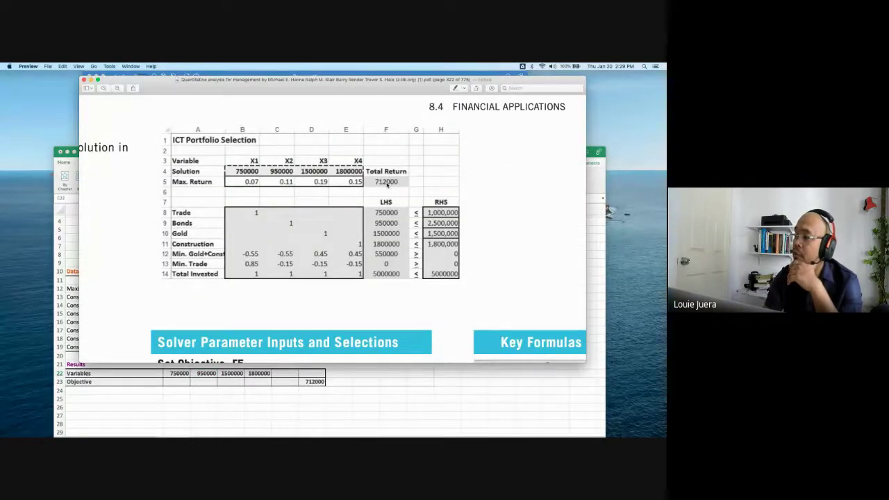
click(270, 383)
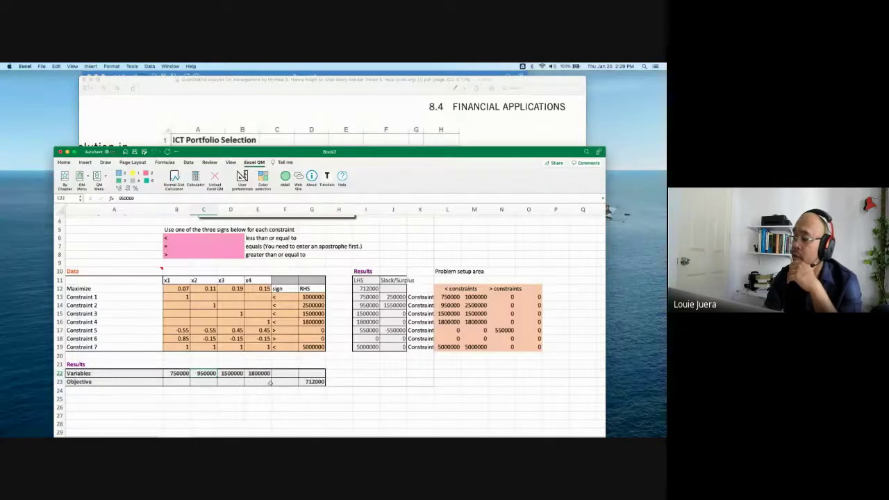
Review the enlarged ICT worksheet from the sign instructions through the constraints to the objective result in G23.
scroll(270, 383, up, 5)
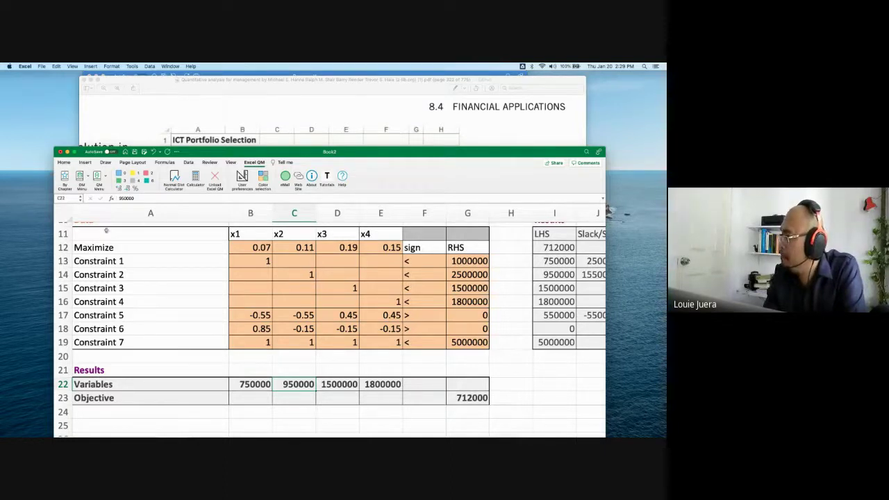
click(218, 291)
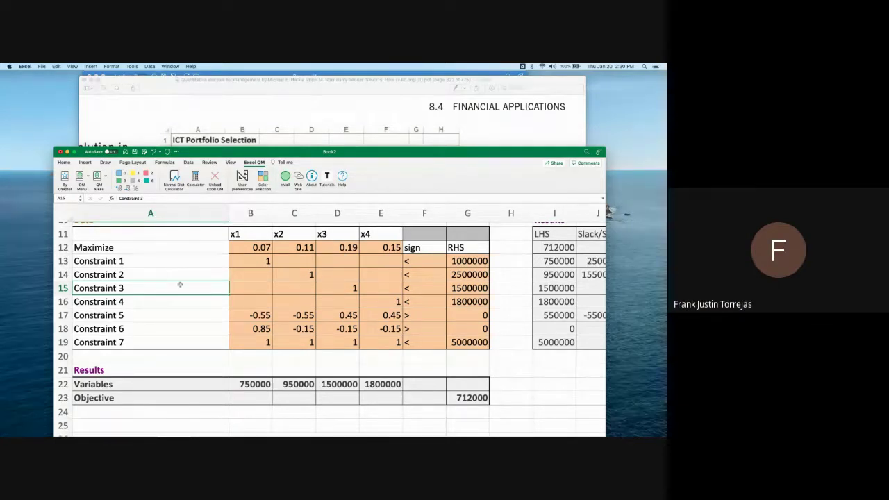
scroll(180, 285, up, 1)
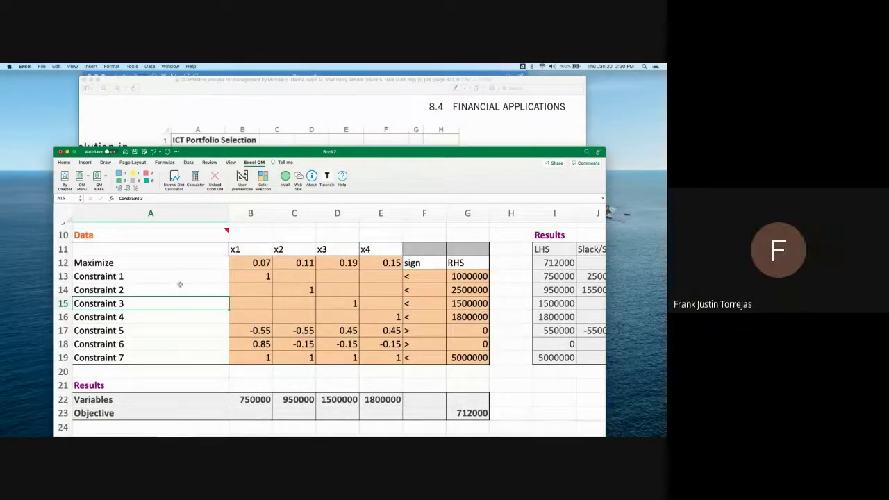
scroll(180, 284, up, 5)
scroll(180, 284, right, 1)
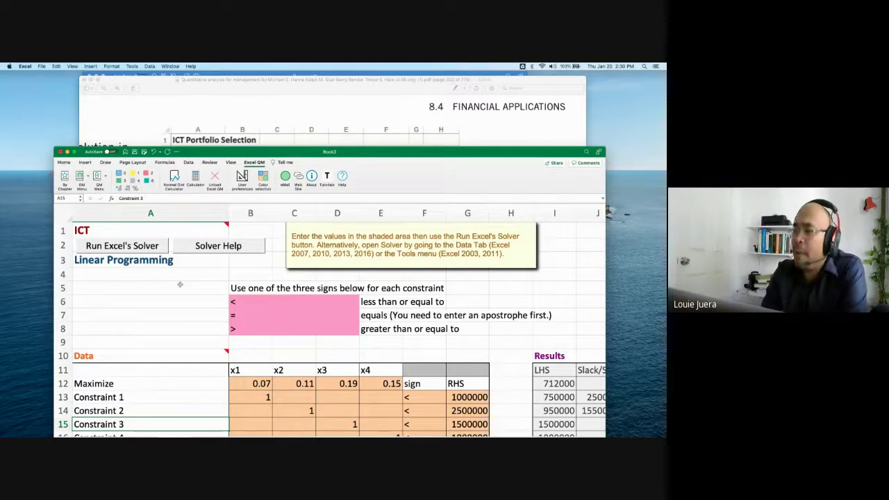
scroll(262, 334, down, 2)
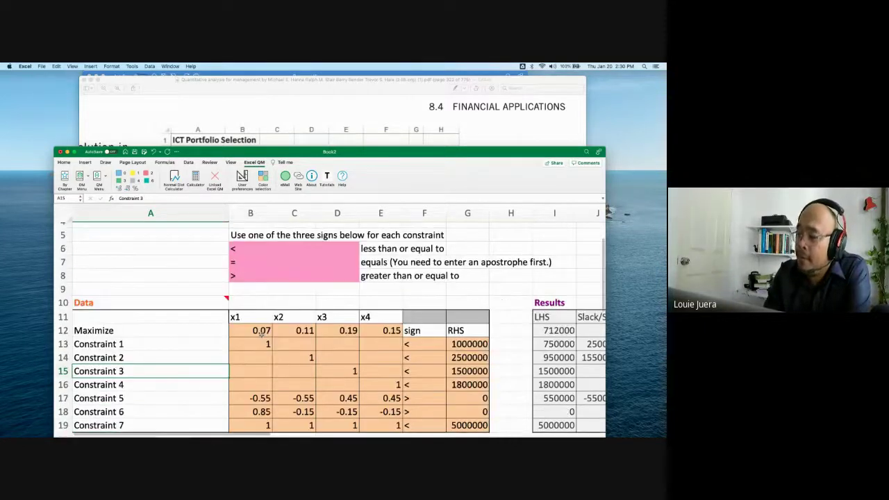
scroll(262, 334, down, 3)
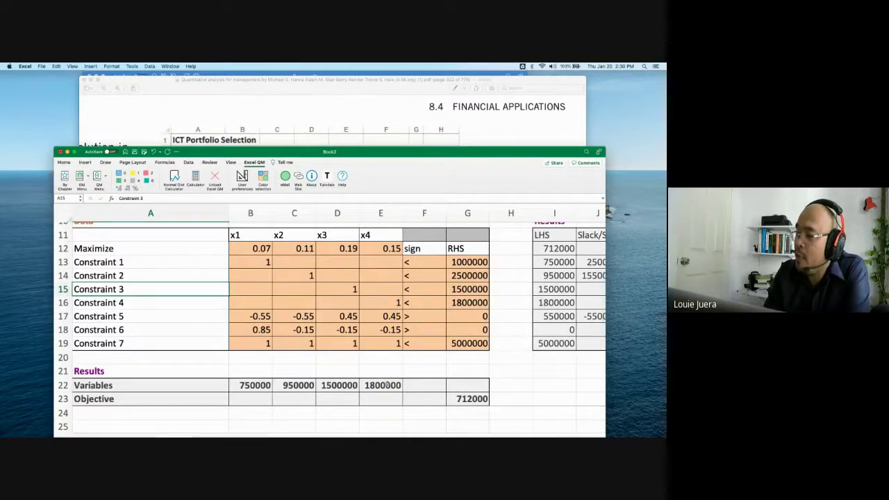
click(463, 400)
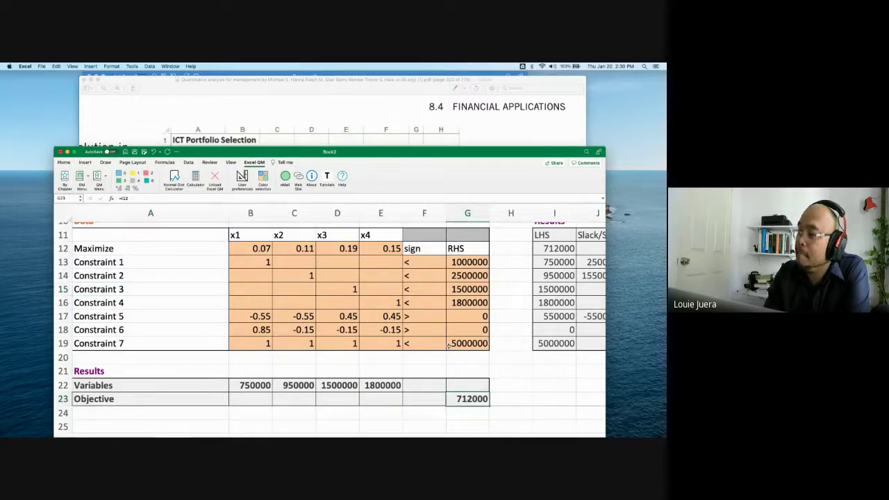
Read the textbook's Program 8.6 Solver settings and solution summary, and the Truck Loading Problem that follows.
click(265, 123)
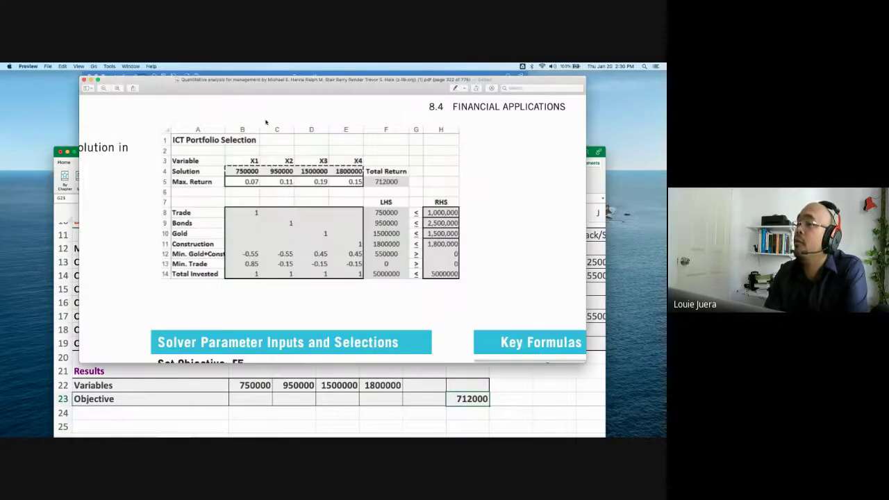
scroll(190, 196, left, 3)
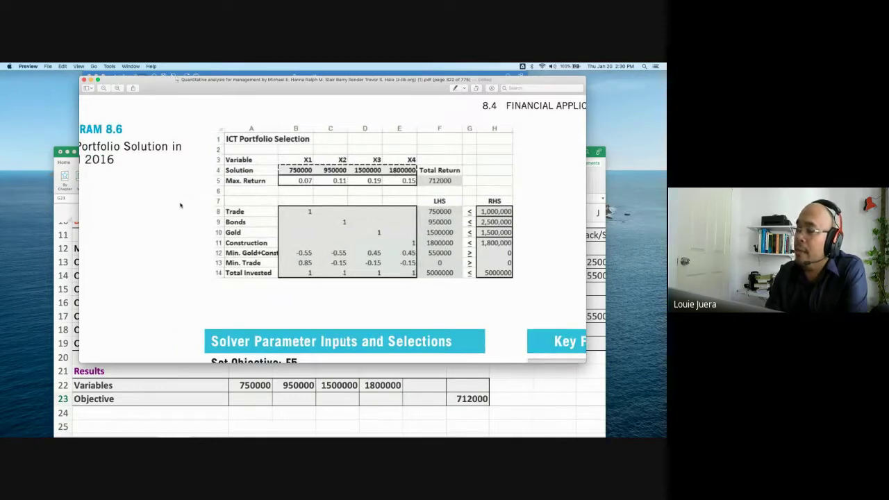
key(super+minus)
scroll(180, 205, down, 8)
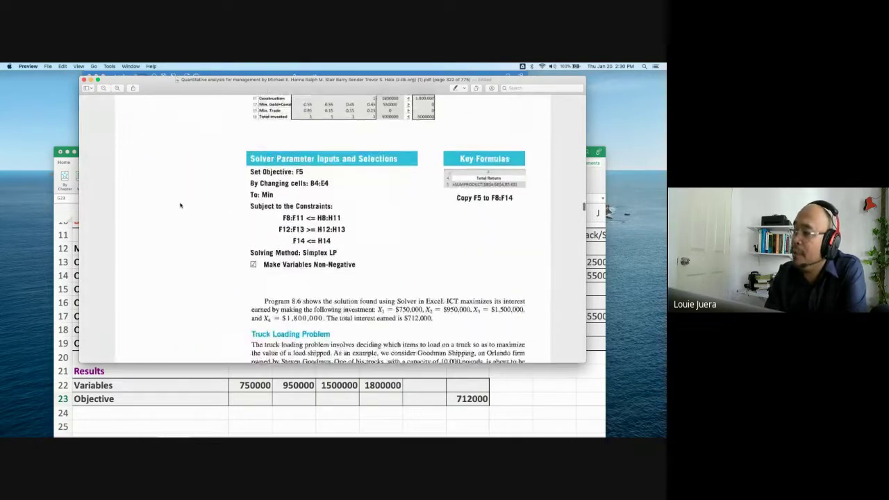
scroll(180, 204, down, 4)
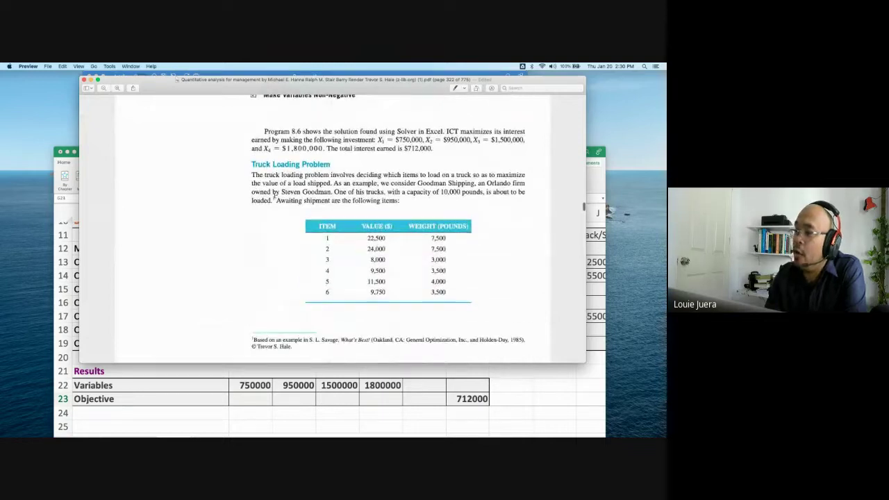
key(super+plus)
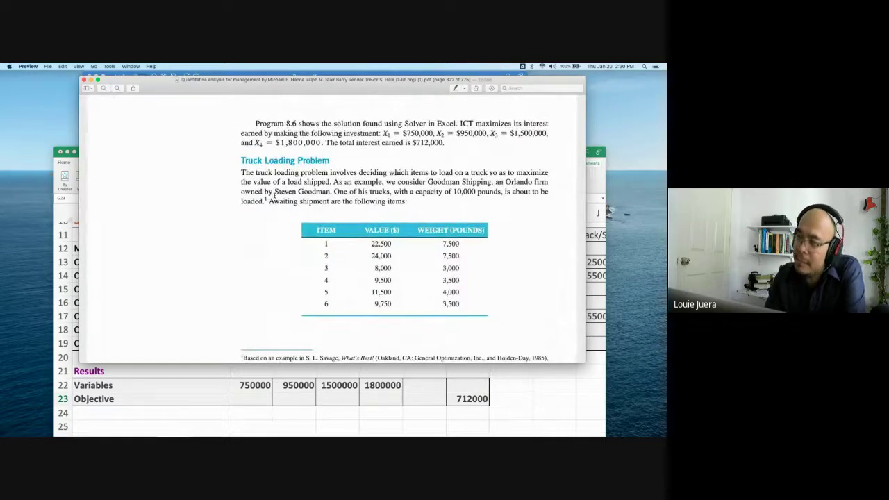
key(super+plus)
key(super+plus)
key(super+minus)
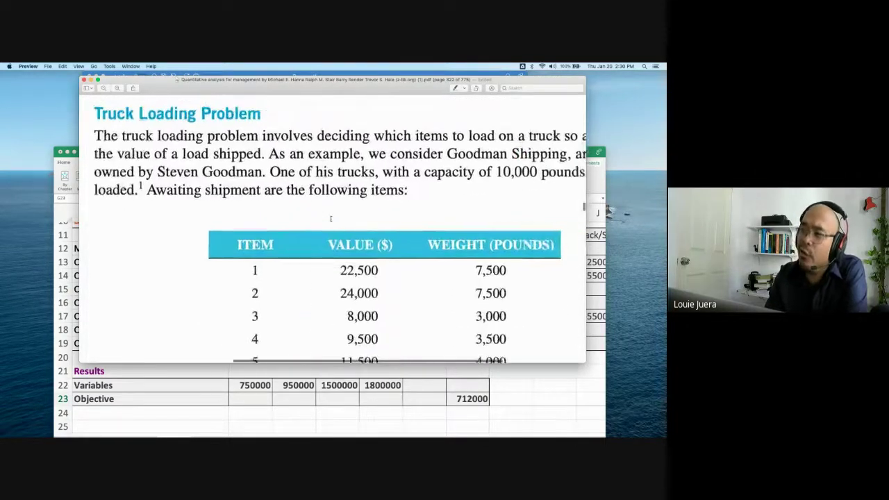
key(super+plus)
key(super+minus)
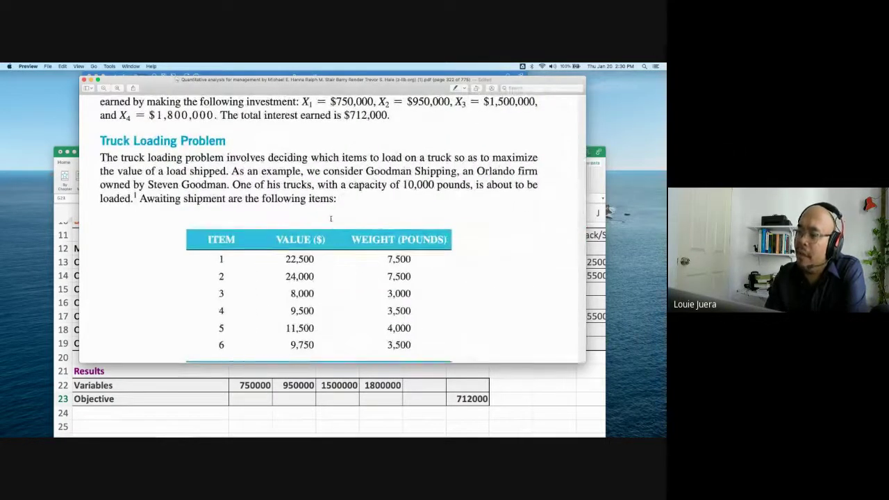
Check the x1 and x2 results in the worksheet against the investment amounts stated in the textbook.
click(214, 400)
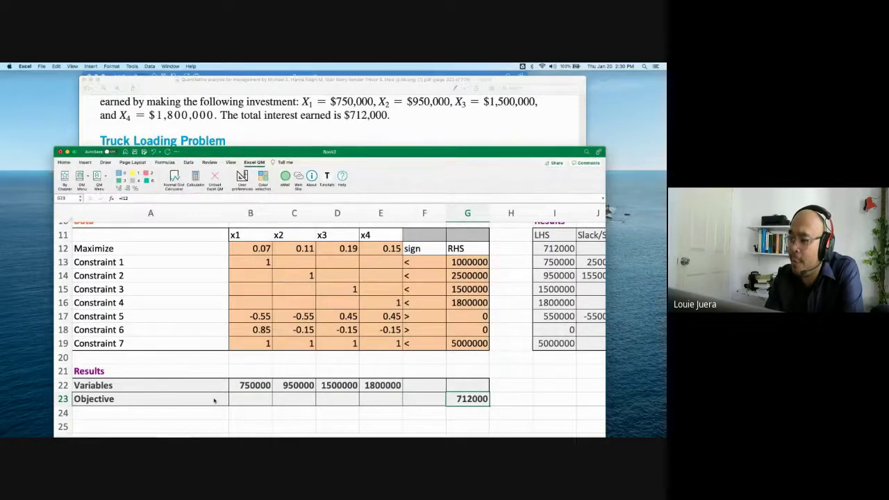
click(258, 384)
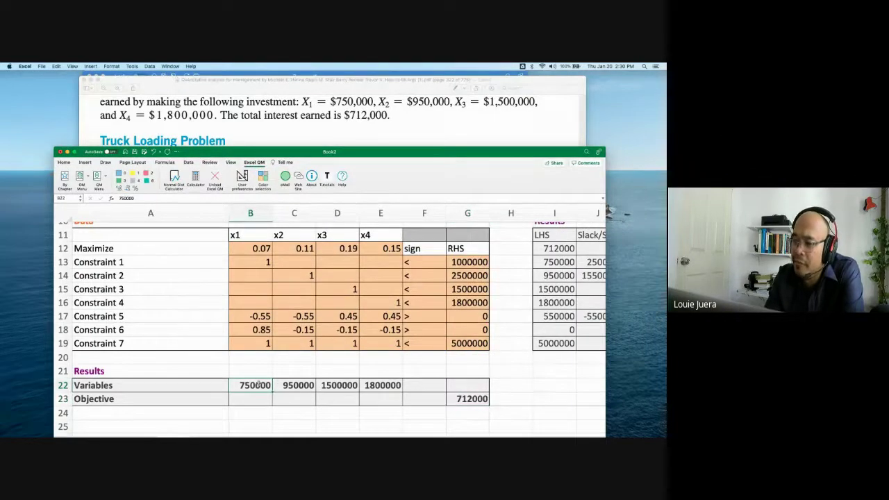
click(295, 386)
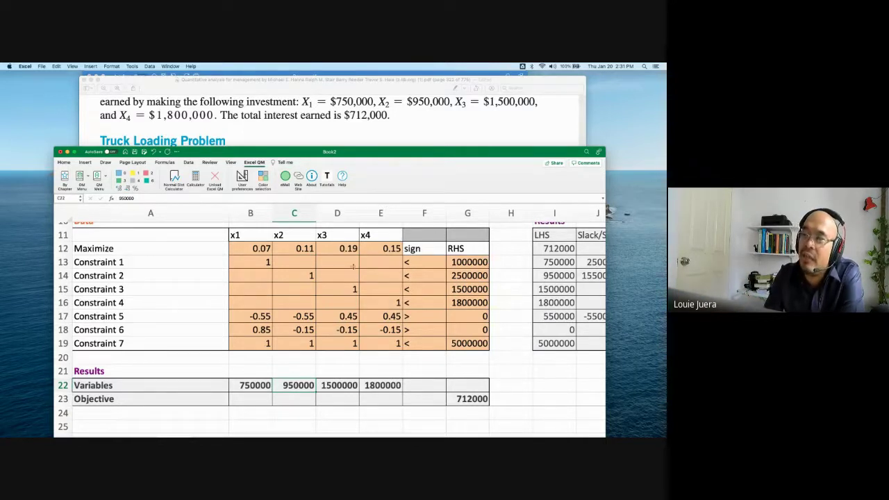
Examine the Truck Loading Problem in the textbook, including its item table and the Goodman Shipping solution in Program 8.7.
click(457, 127)
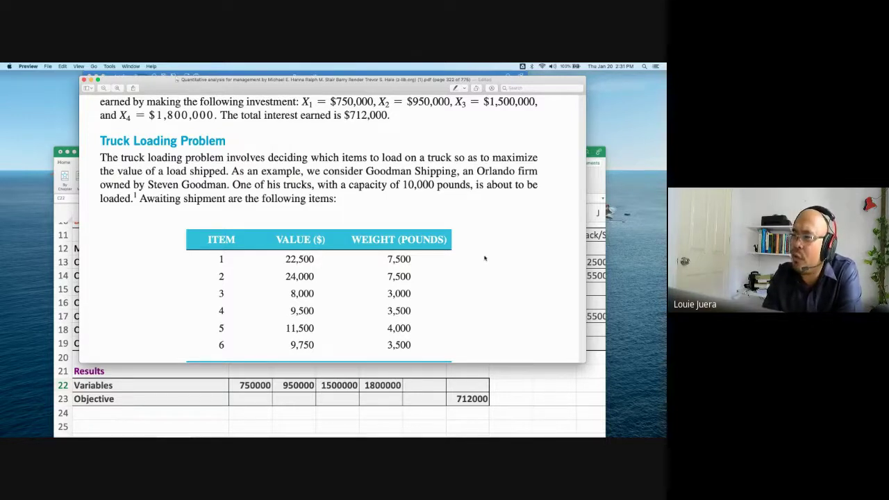
scroll(486, 263, down, 3)
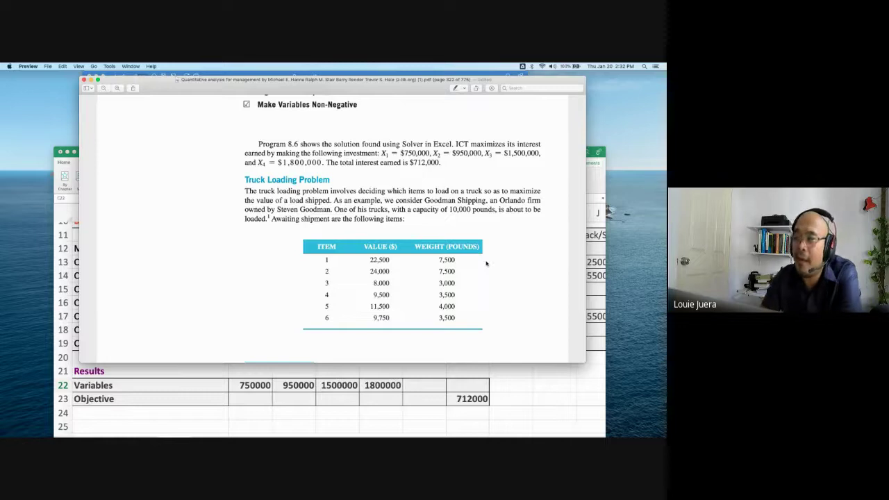
scroll(486, 263, down, 15)
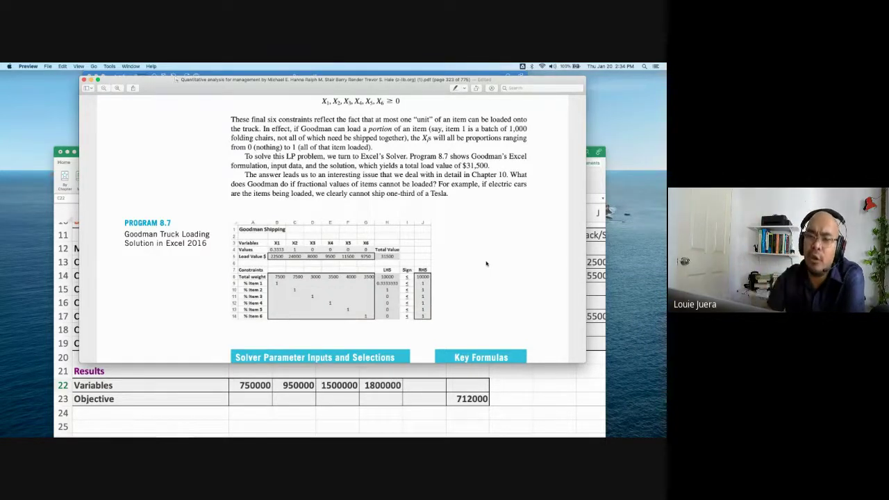
scroll(486, 263, down, 15)
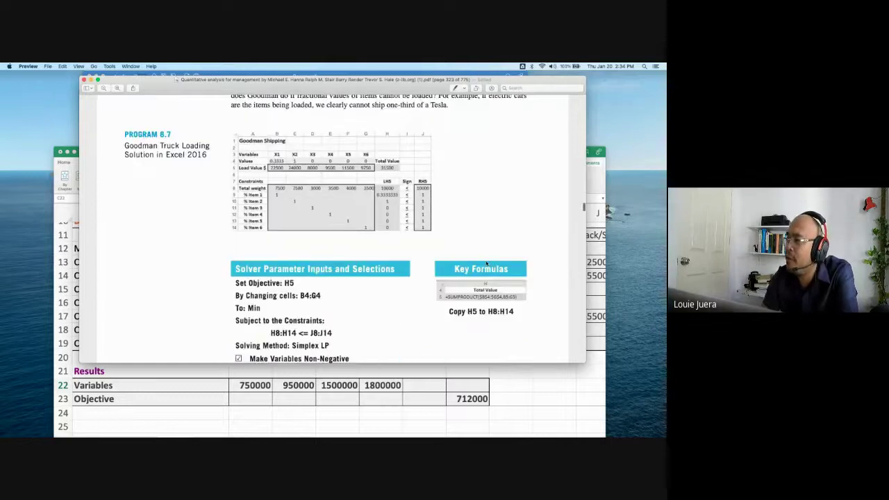
scroll(486, 264, up, 15)
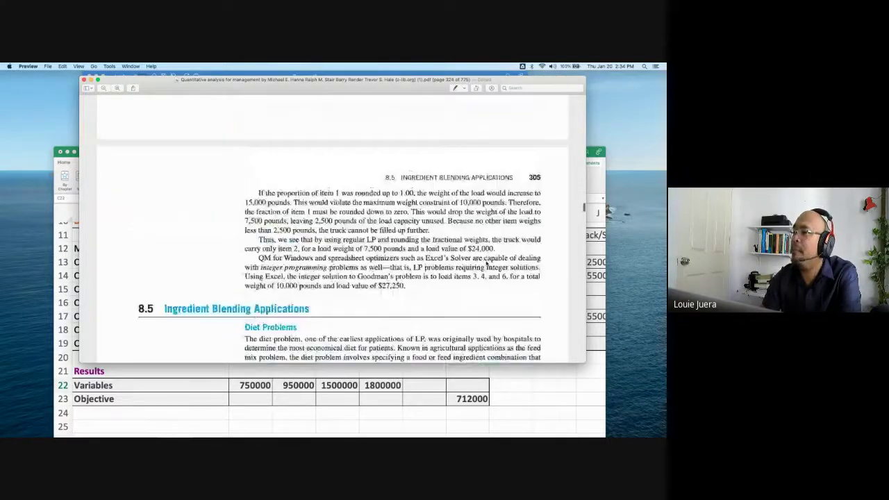
scroll(486, 263, up, 5)
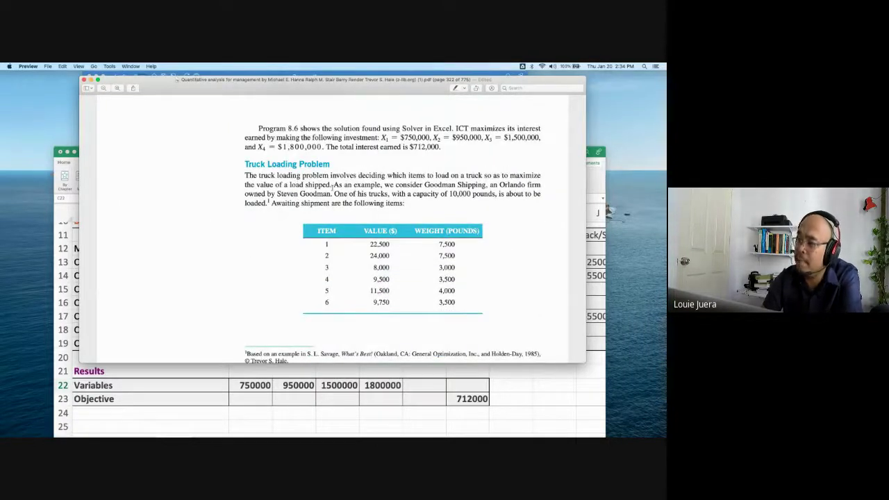
Check the truck's 10,000-pound capacity in the textbook's Truck Loading Problem and examine the item value and weight table.
scroll(332, 186, up, 2)
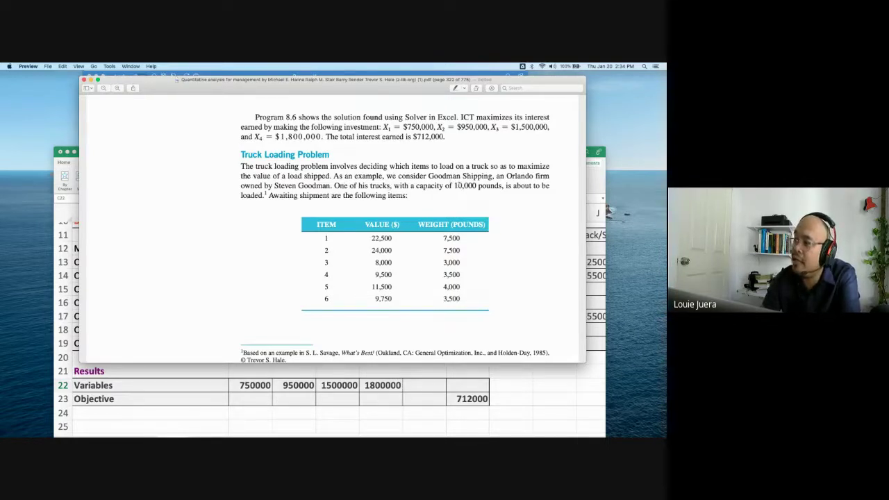
drag(454, 186, 496, 187)
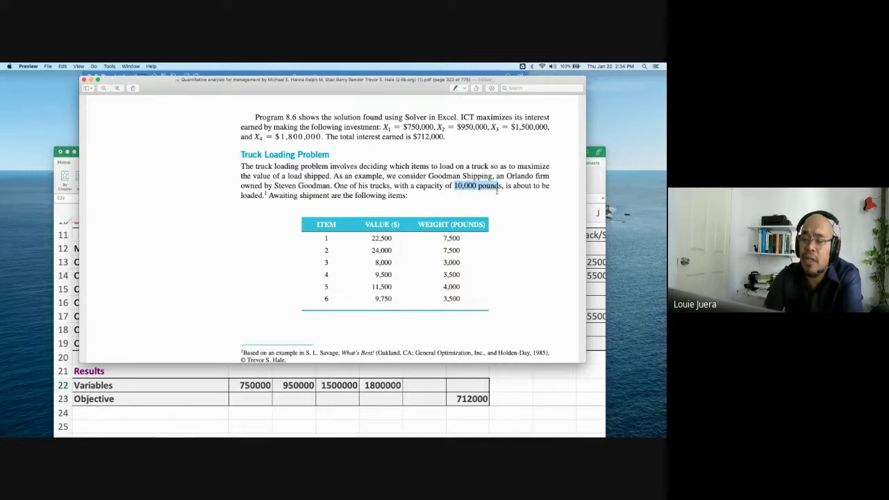
click(509, 223)
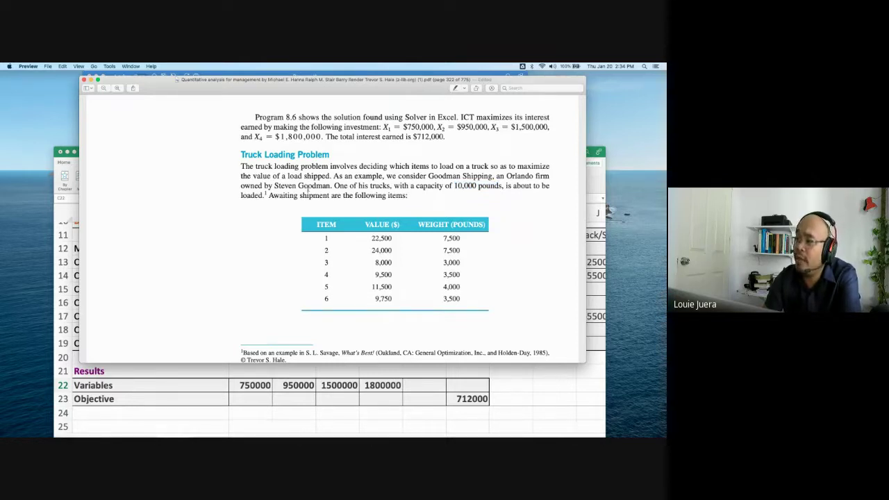
scroll(370, 217, down, 2)
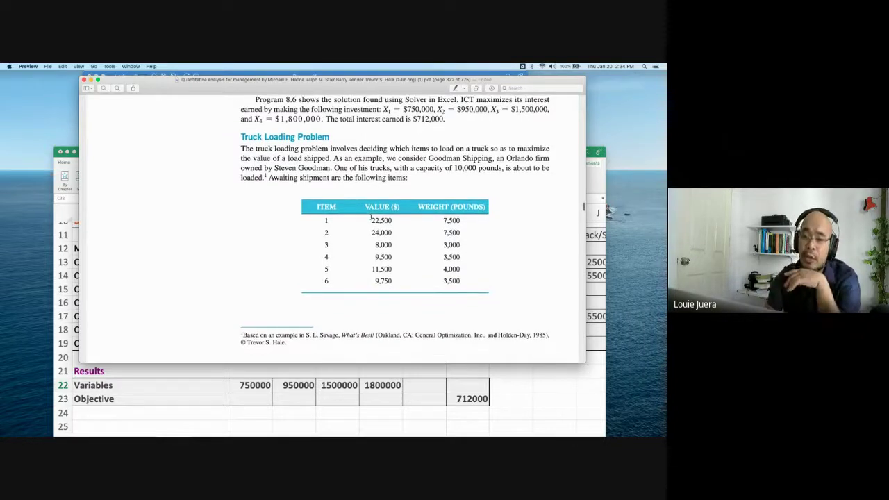
scroll(370, 217, up, 2)
scroll(371, 217, up, 3)
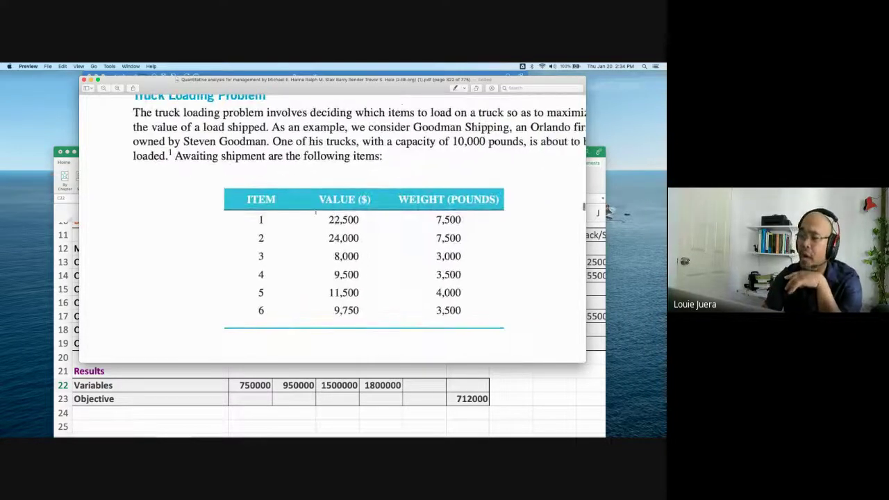
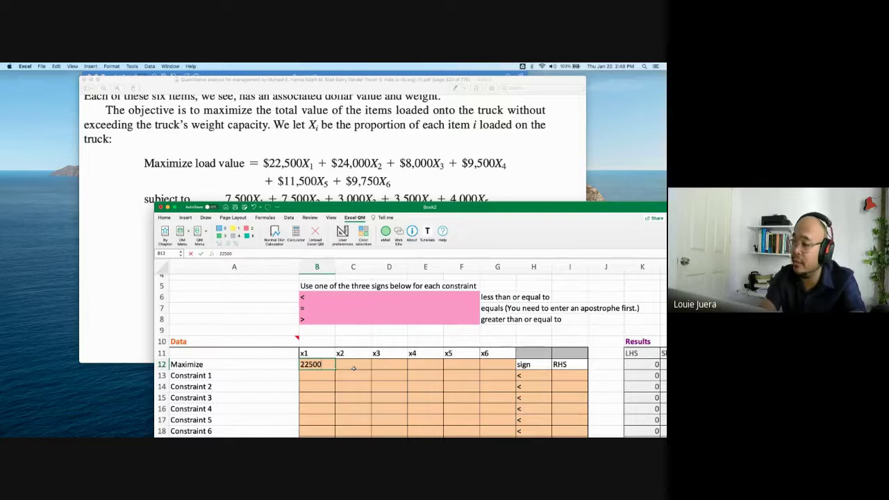
Enter the Maximize row coefficients for x2 through x6 as 24000, 8000, 9500, 11500 and 9750.
click(353, 368)
text(24000)
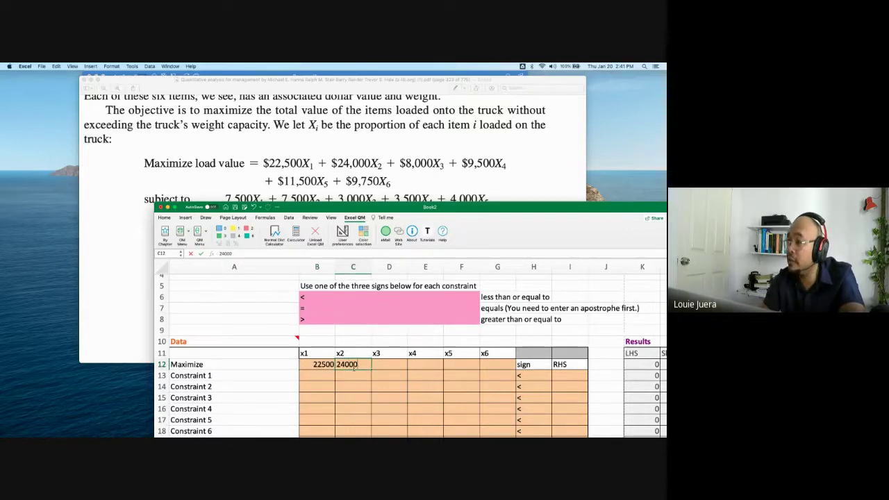
key(Tab)
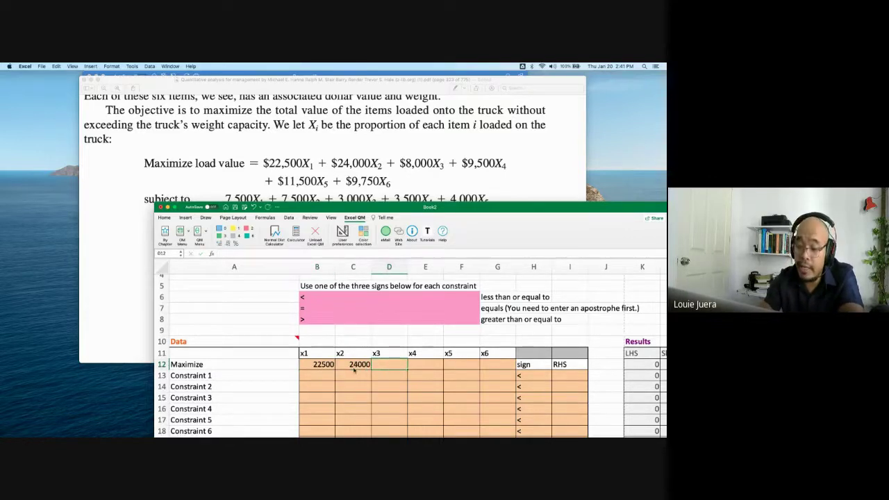
text(8000)
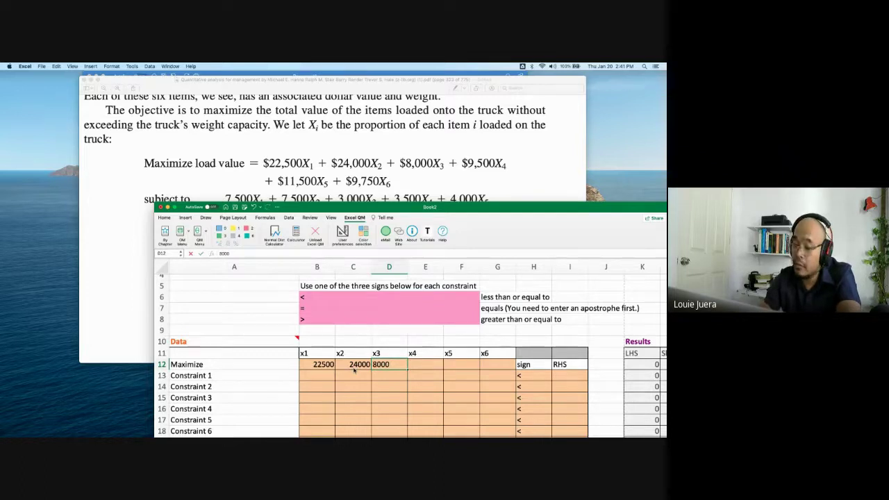
key(Tab)
text(9500)
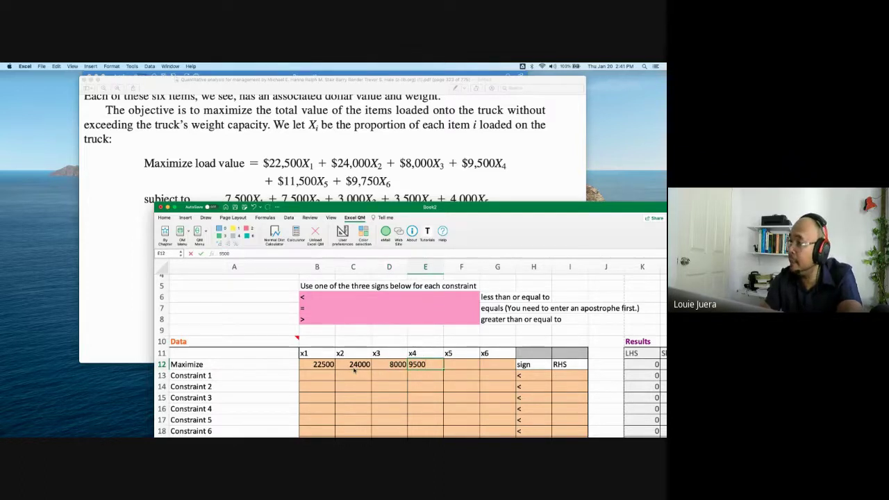
key(Tab)
text(11500)
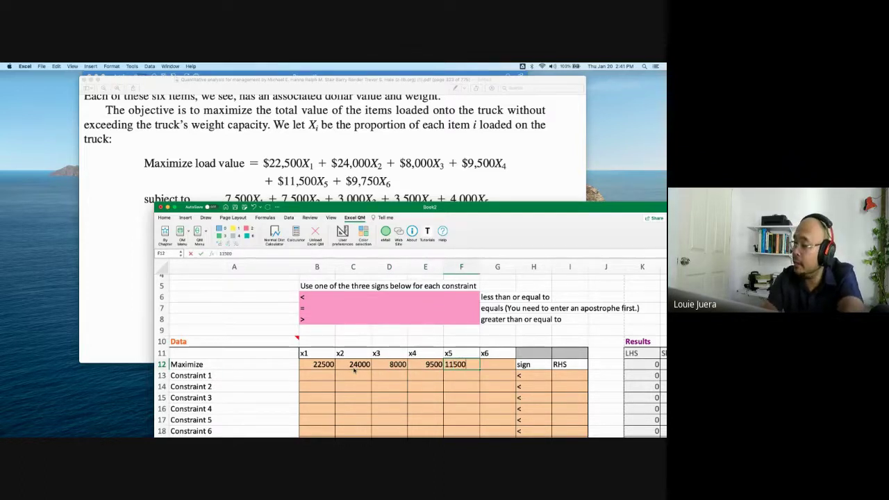
key(Tab)
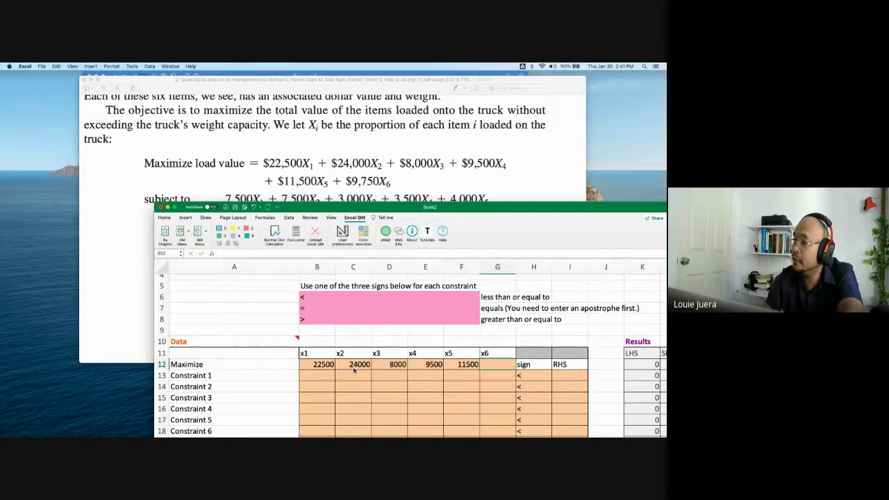
text(9)
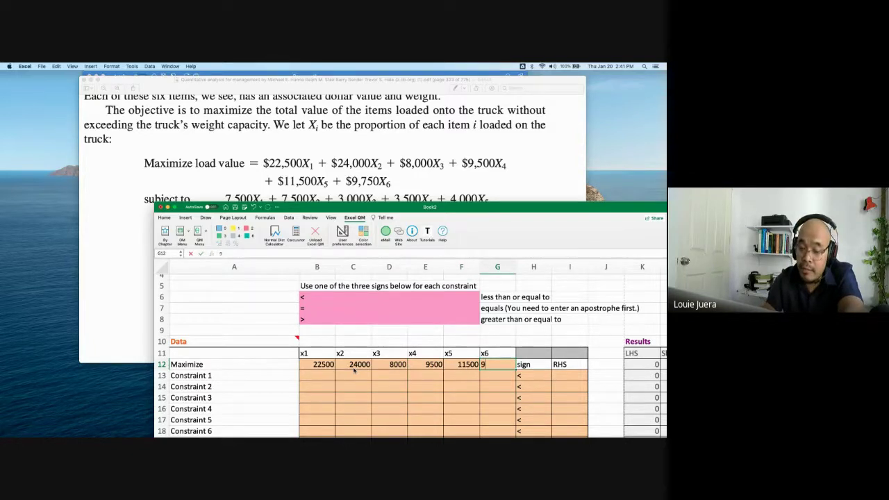
text(75-)
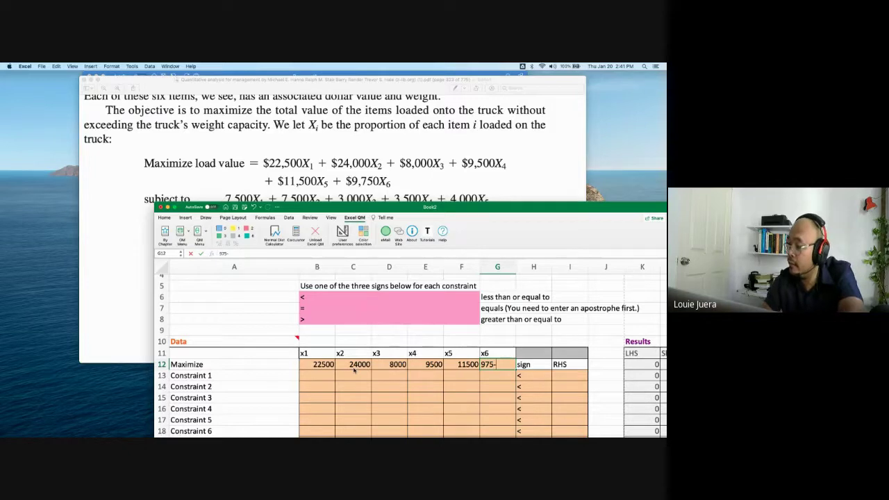
key(BackSpace)
text(0)
key(Return)
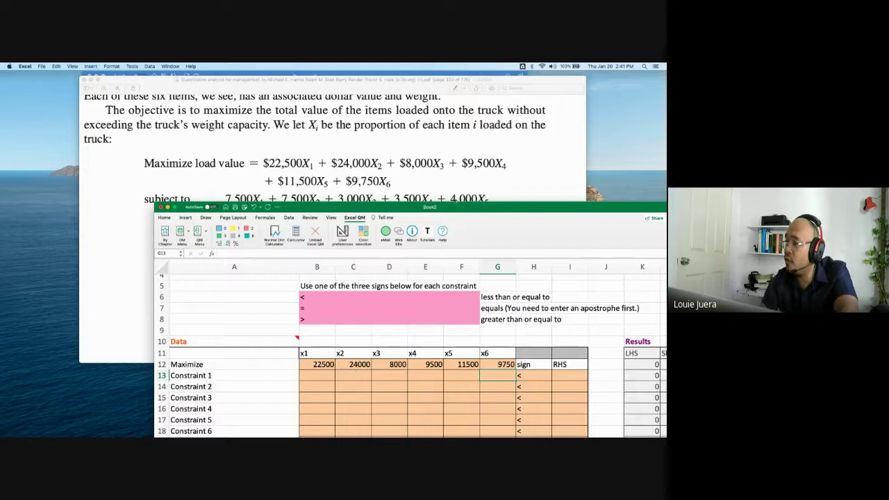
Enter the Constraint 1 weight coefficients for x1 through x6 as 7500, 7500, 3000, 3500, 4000 and 3500.
drag(528, 207, 512, 230)
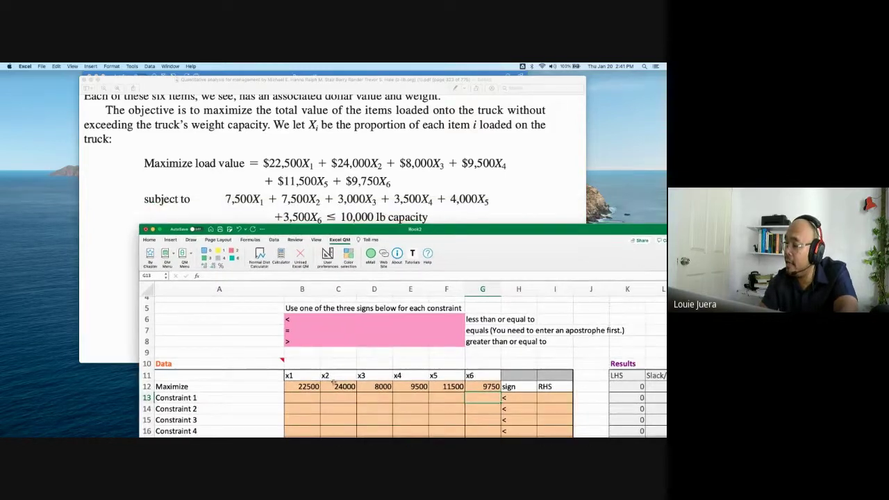
click(303, 396)
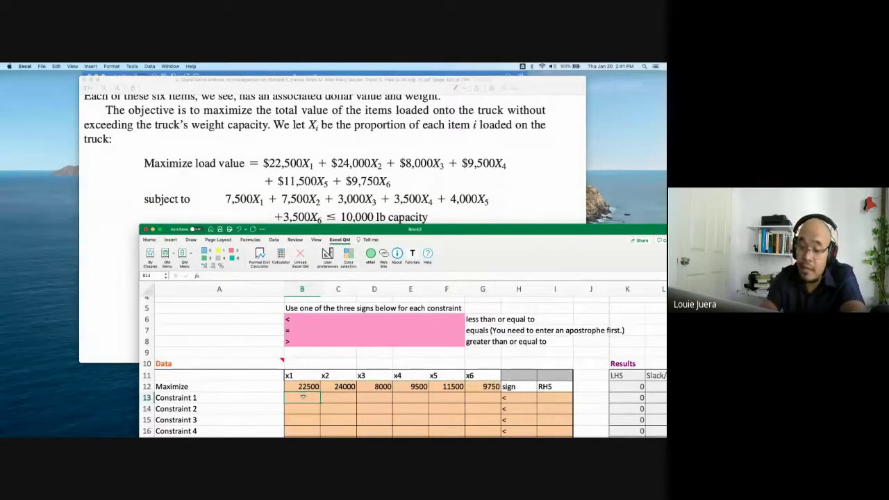
text(7500)
key(Tab)
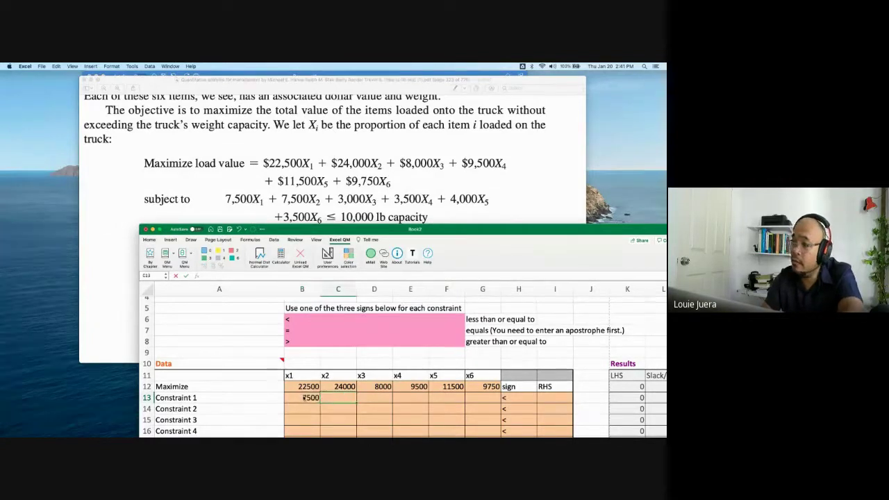
text(7500)
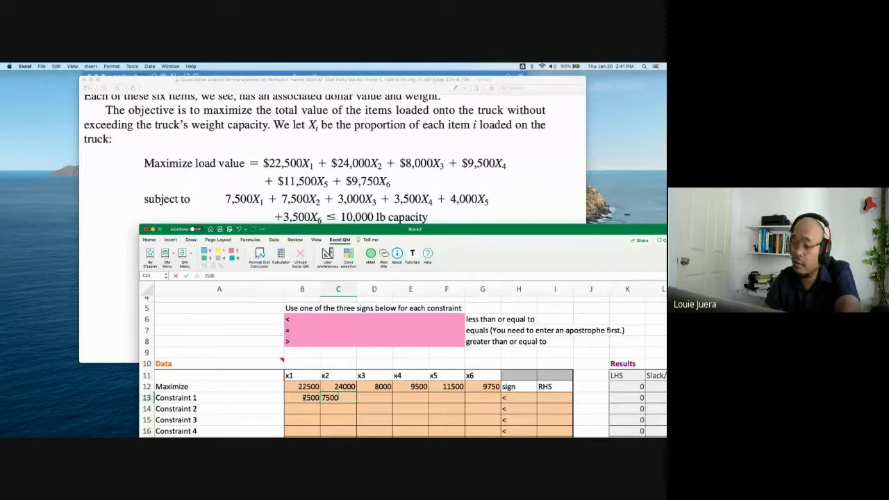
key(Tab)
text(300)
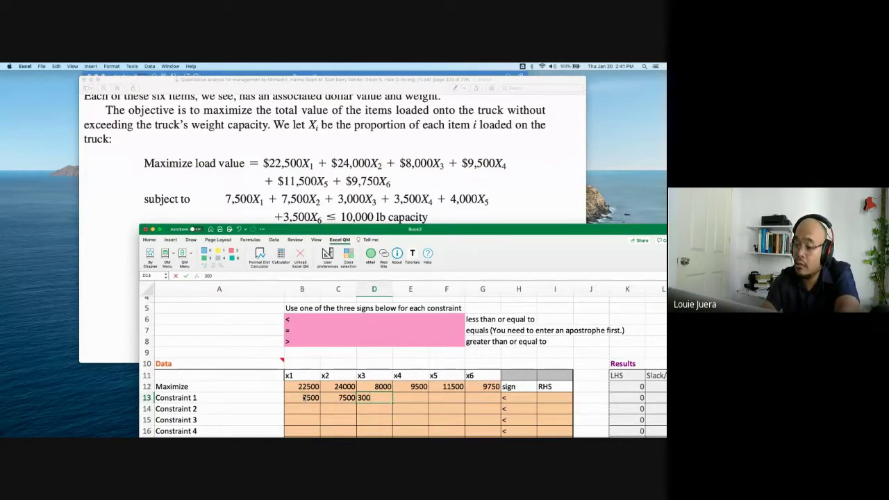
text(0)
key(Tab)
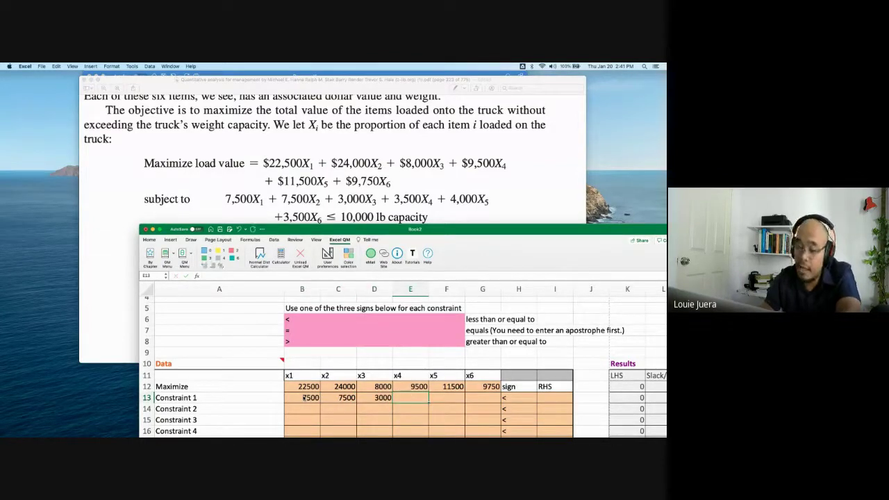
text(3500)
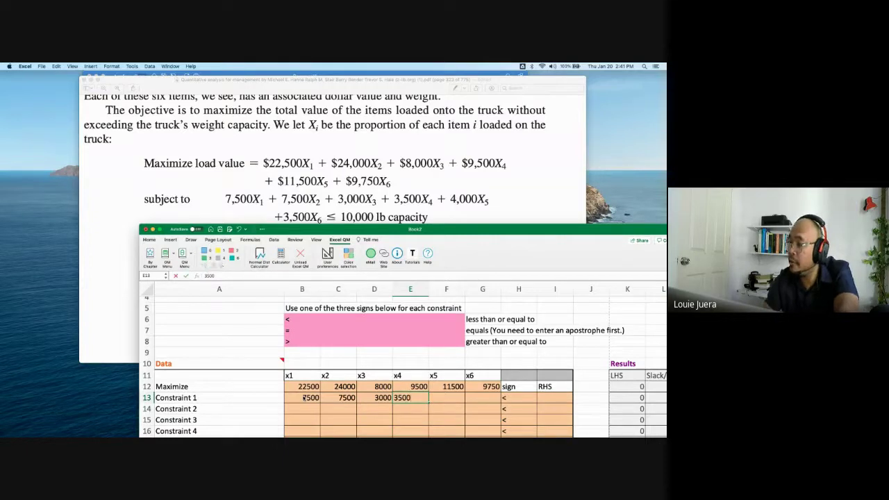
key(Tab)
text(4000)
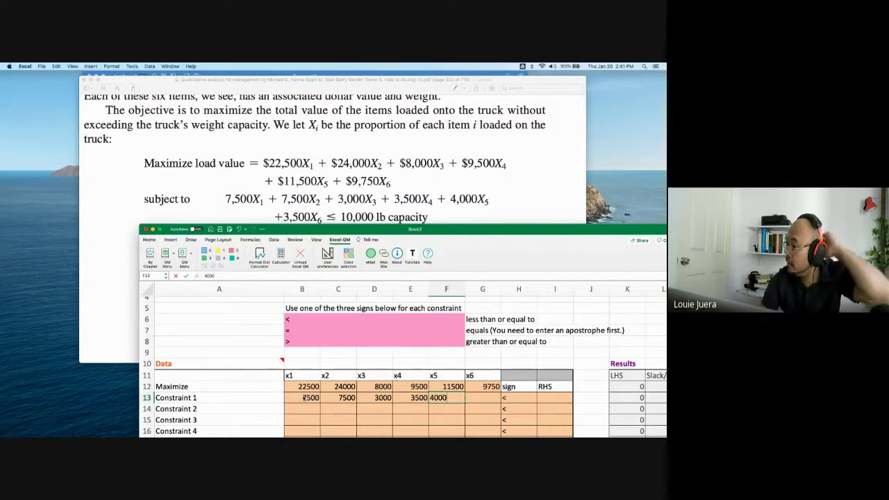
key(Tab)
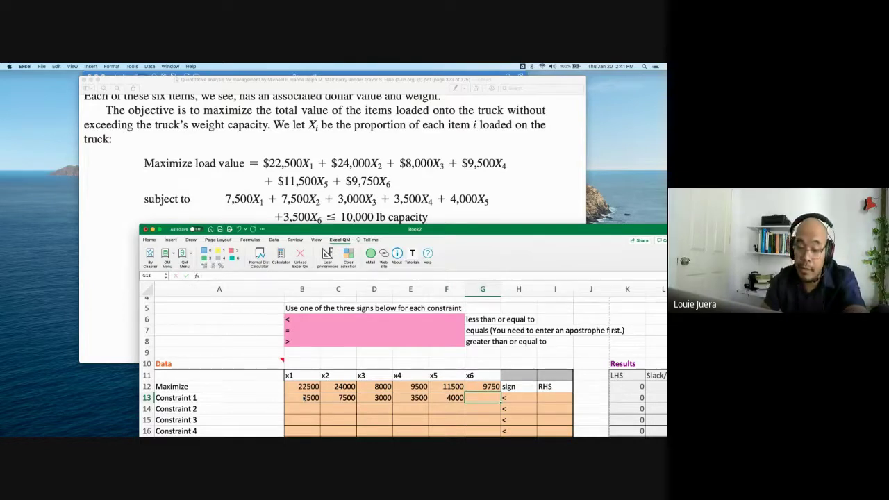
text(3500)
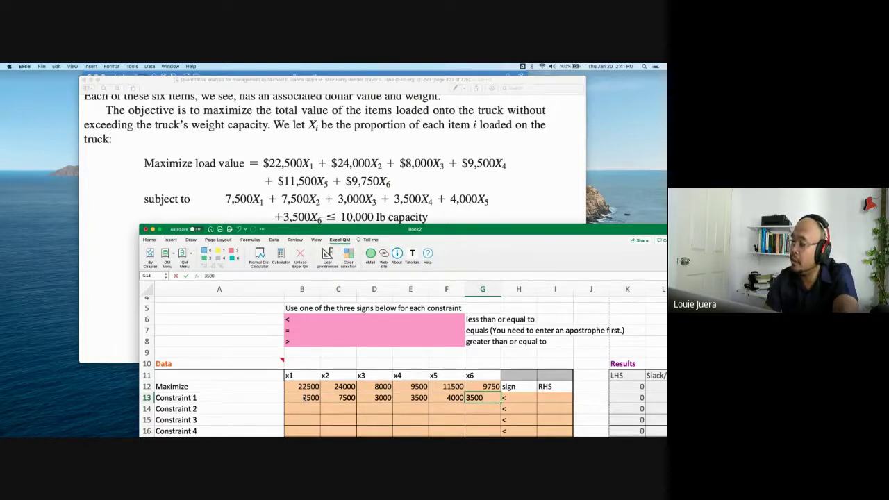
Keep the less-than sign for Constraint 1 and set its RHS to 10000.
key(Tab)
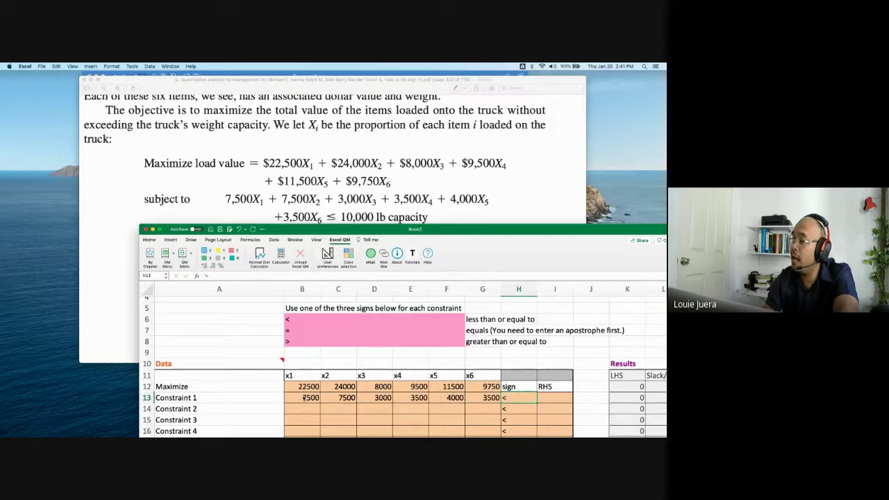
key(Tab)
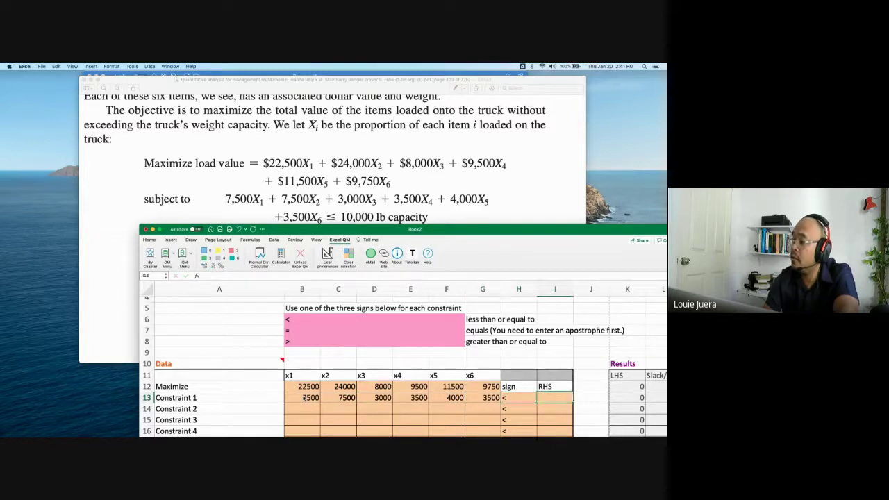
text(10000)
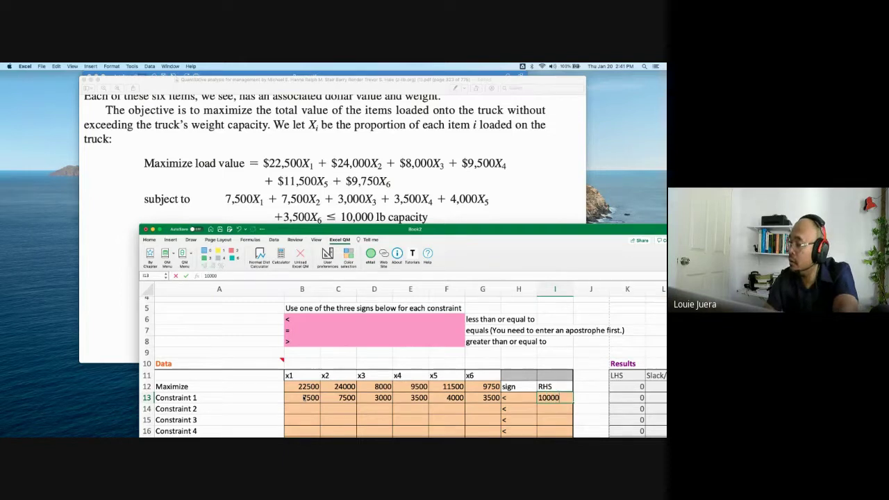
key(Return)
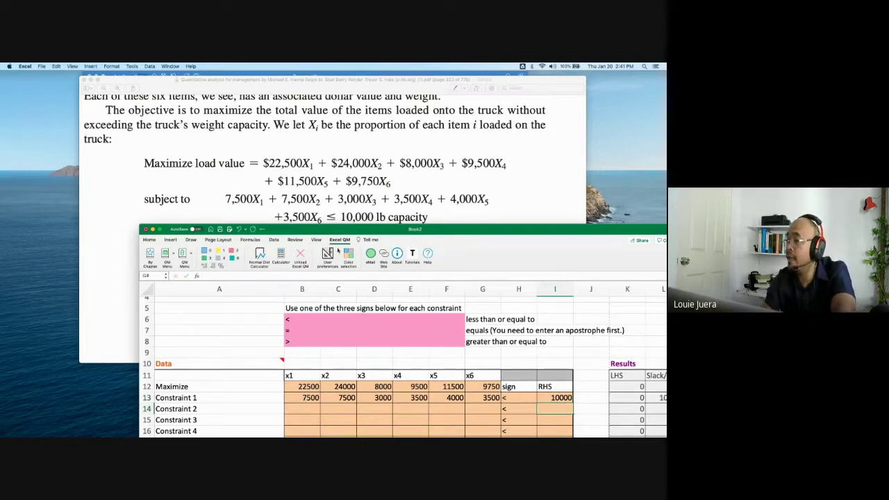
Enter a coefficient of 1 for x1 in Constraint 2, x2 in Constraint 3 and x3 in Constraint 4.
drag(322, 231, 327, 158)
click(310, 335)
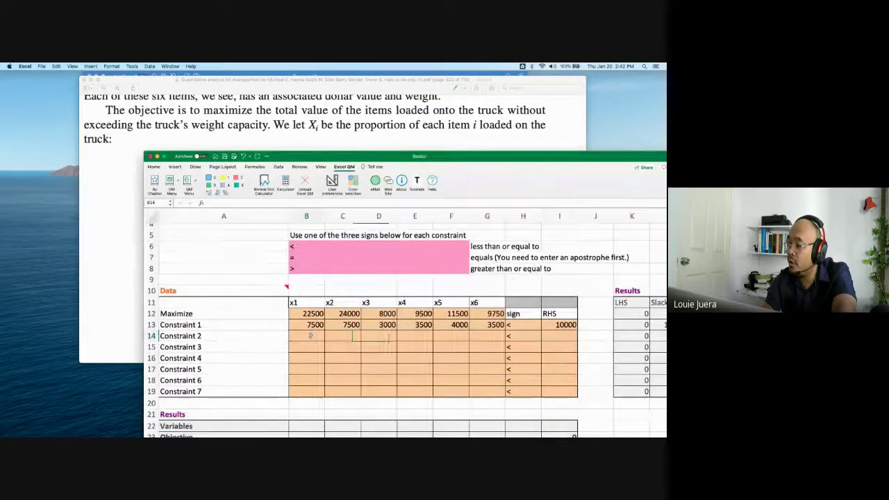
text(1)
key(Tab)
key(Down)
text(1)
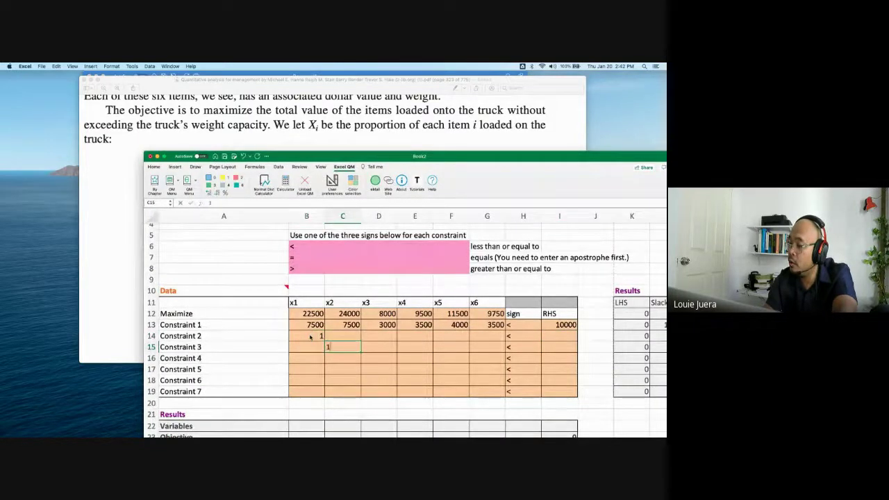
key(Tab)
key(Down)
text(1)
key(Tab)
key(Down)
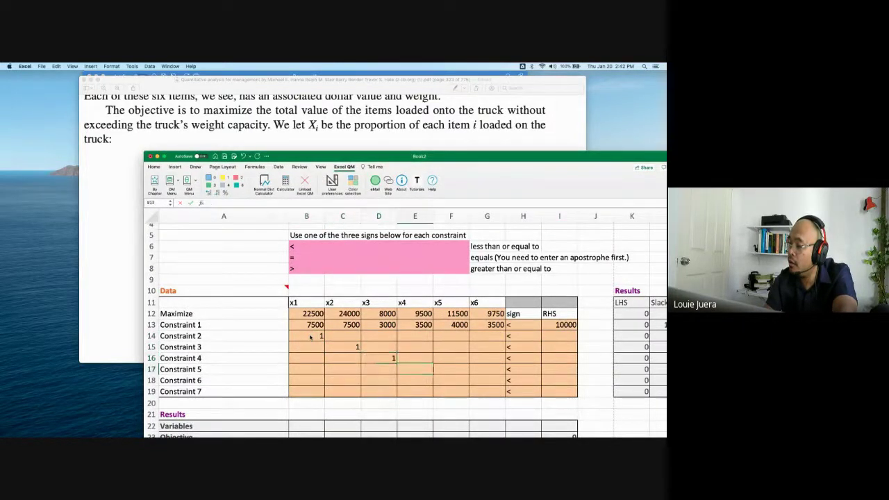
Enter a coefficient of 1 for x4 in Constraint 5, x5 in Constraint 6 and x6 in Constraint 7.
text(1)
key(Tab)
key(Down)
text(1)
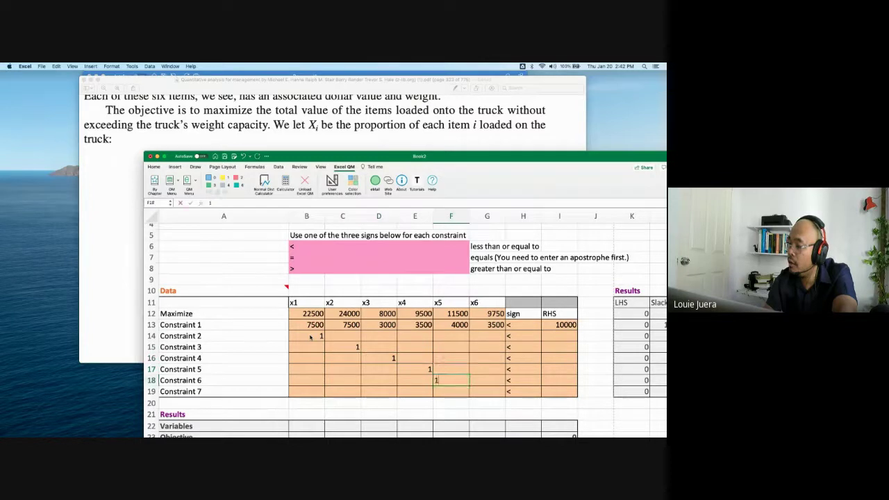
key(Tab)
key(Down)
text(1)
key(Tab)
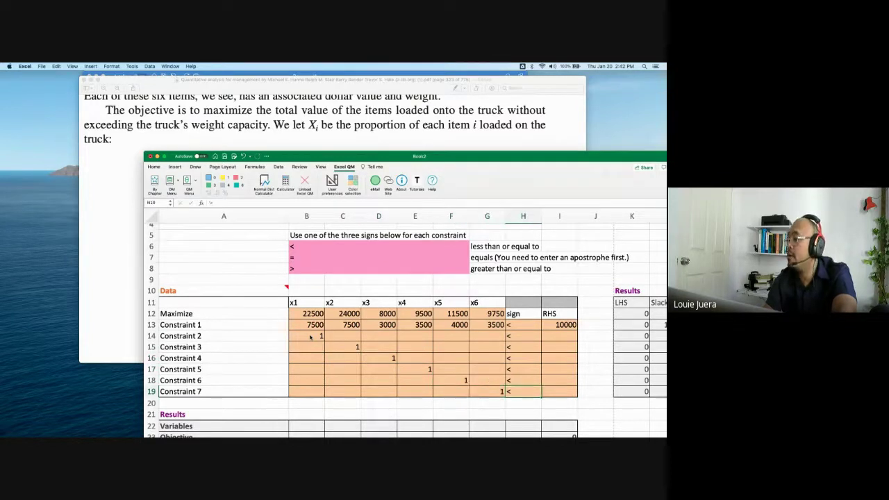
key(Tab)
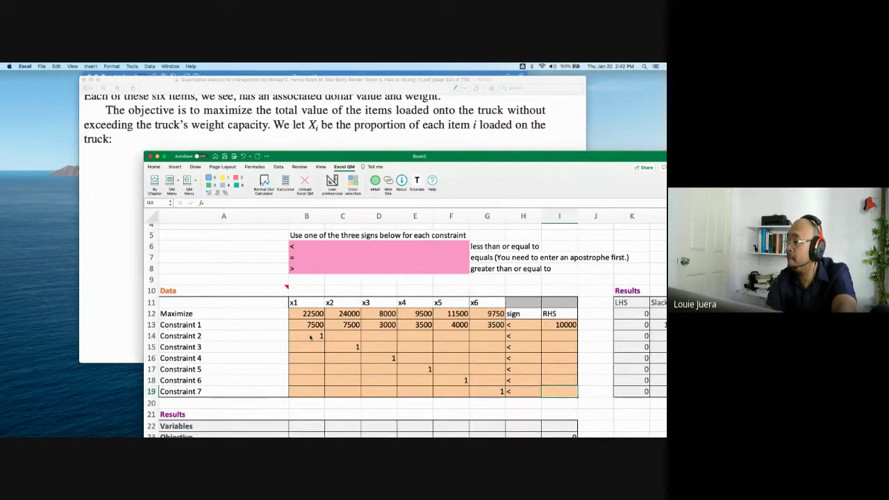
Set the RHS of Constraints 2 through 7 to 1 and check the model against the textbook formulation.
key(Up)
key(Up)
key(Up)
key(Up)
key(Up)
text(1)
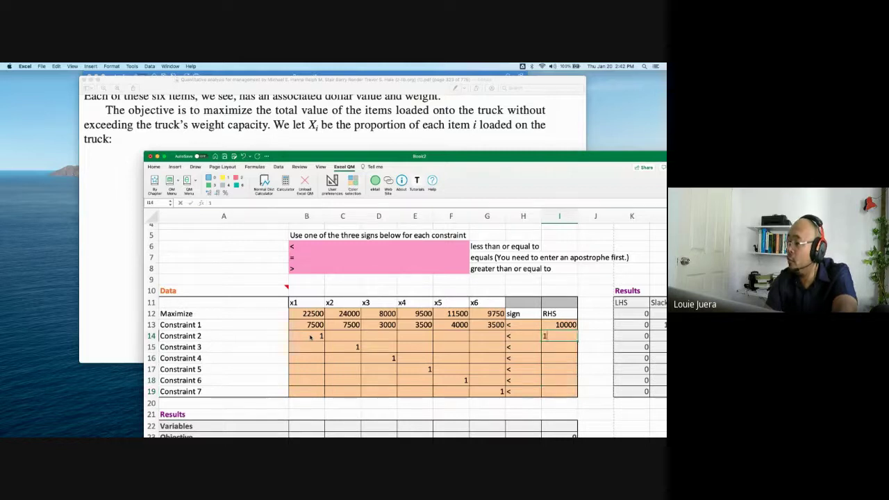
key(Return)
text(1)
key(Return)
text(1)
key(Return)
text(1)
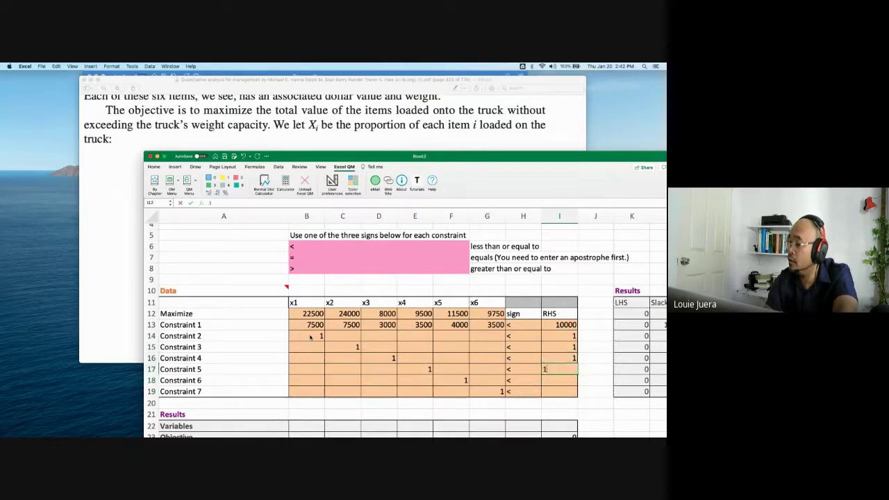
key(Return)
text(1)
key(Return)
text(1)
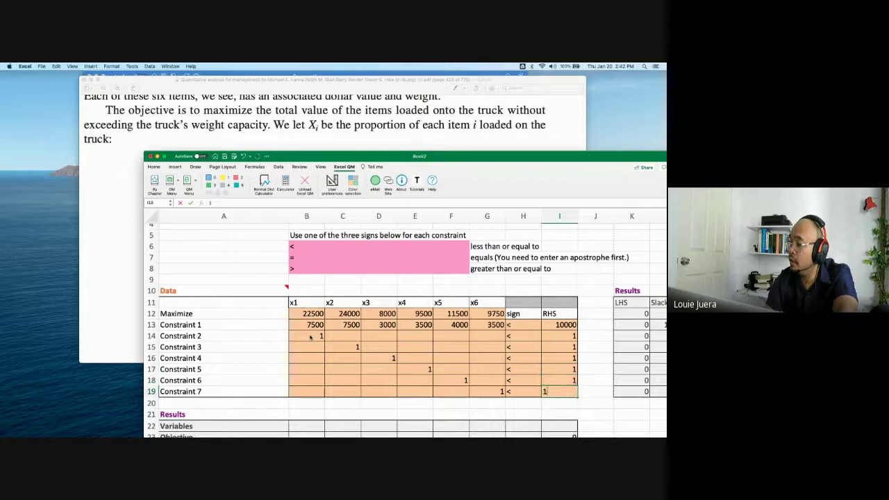
key(Return)
key(super+Tab)
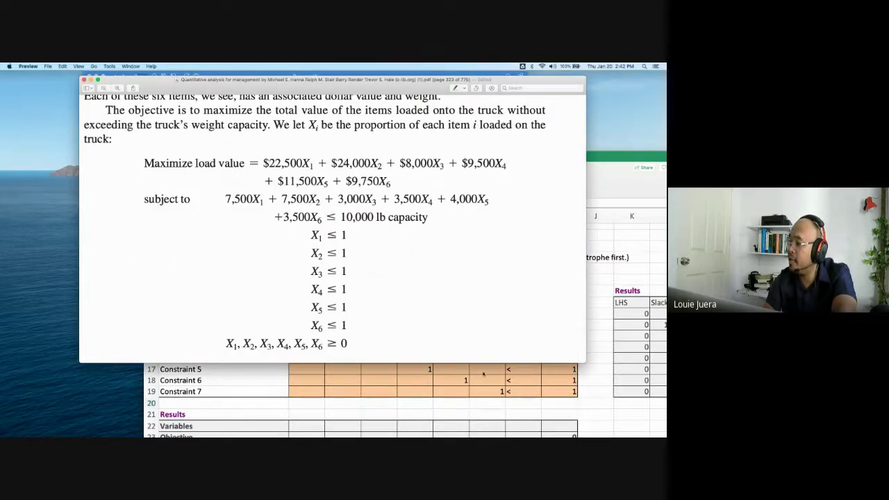
click(606, 409)
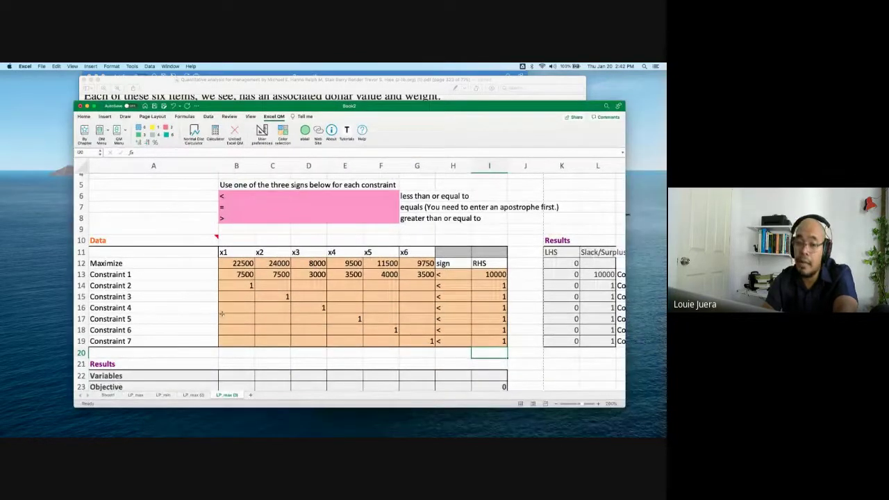
Run Excel's Solver on the Loading linear programming sheet and keep the solver solution.
scroll(221, 314, up, 3)
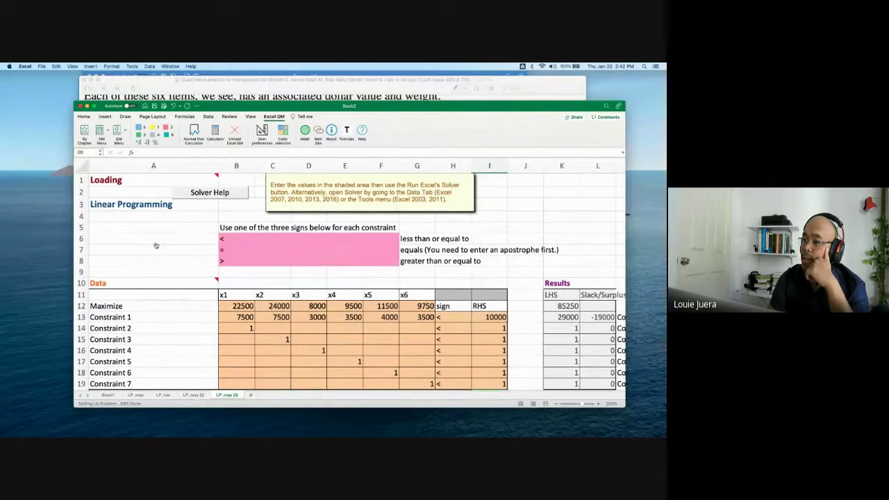
key(ctrl+Up)
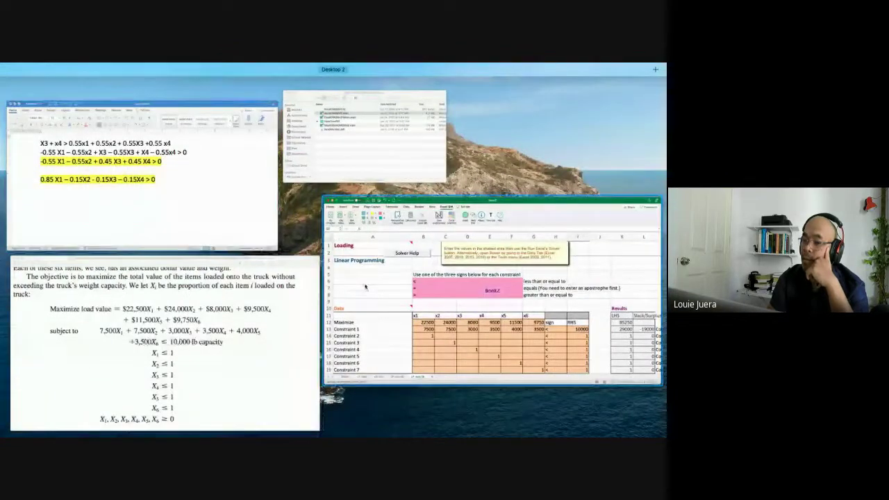
click(366, 286)
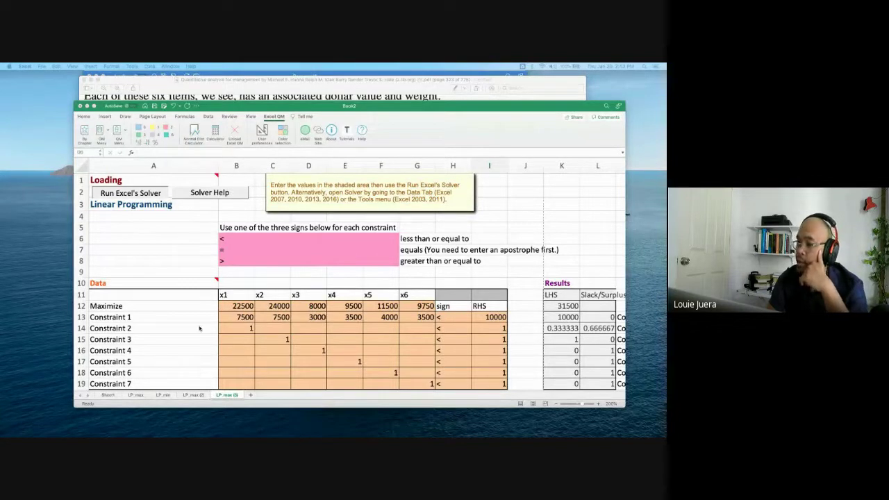
key(ctrl+Up)
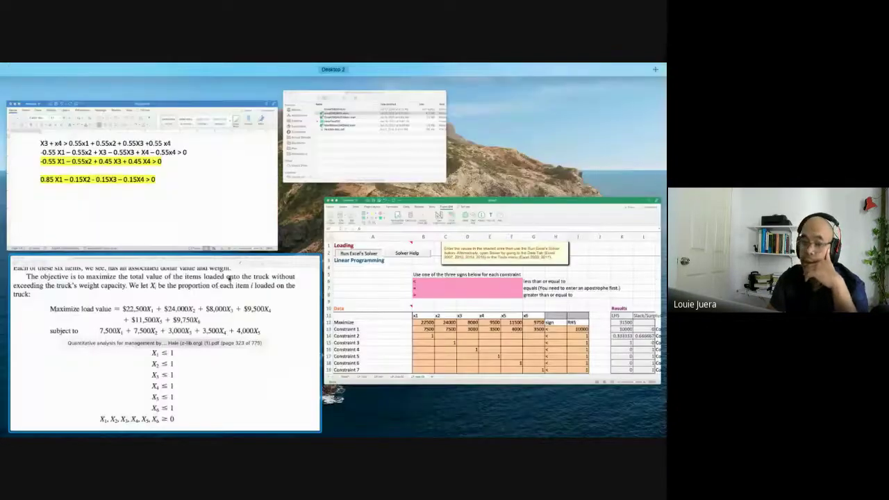
key(ctrl+Up)
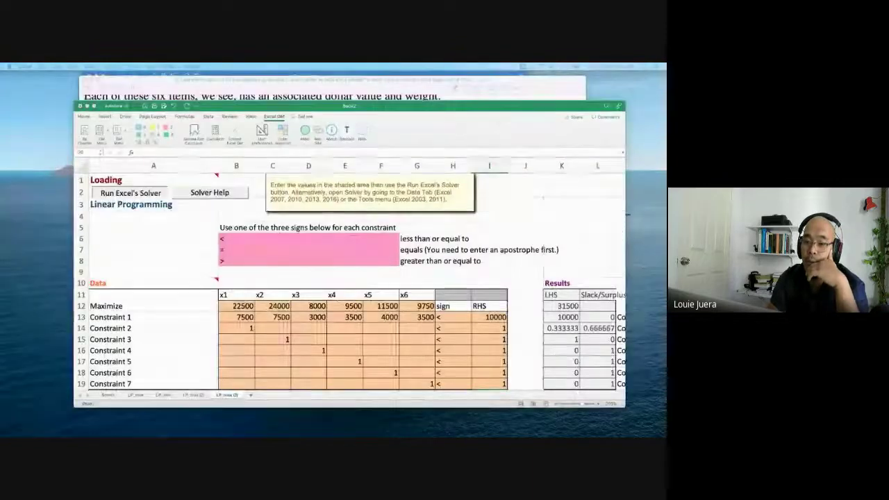
click(131, 192)
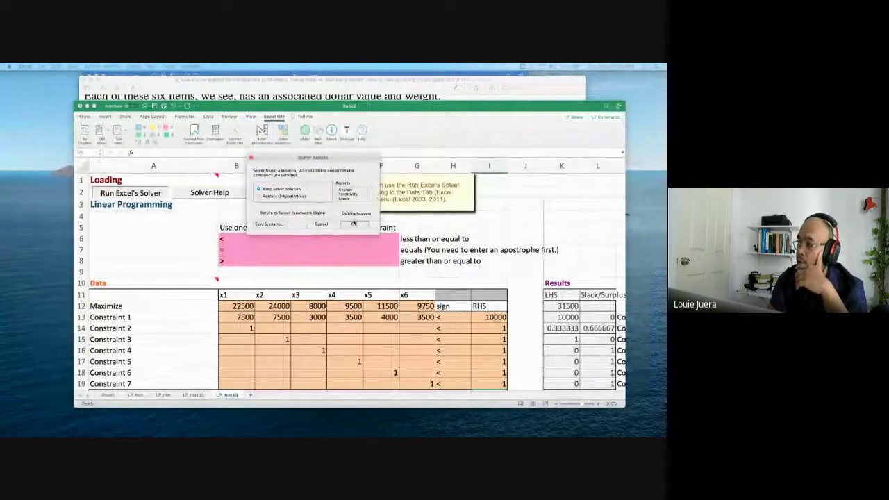
click(354, 225)
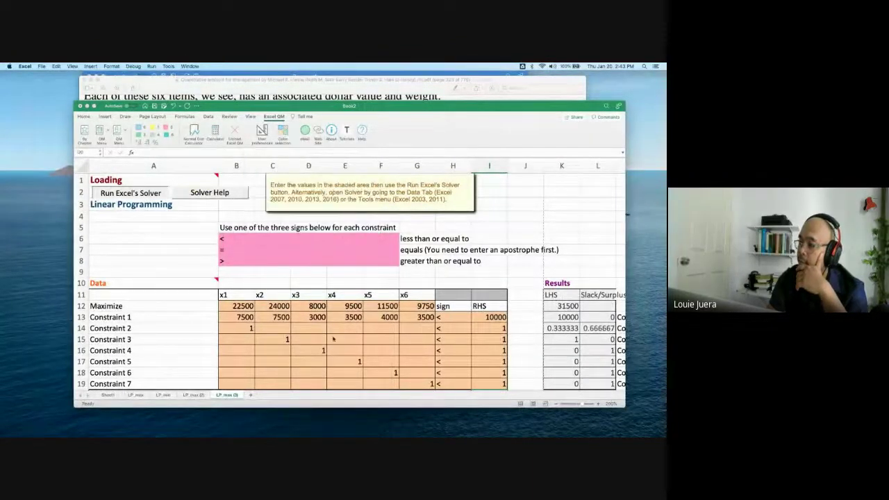
Examine the variable values and the objective in the Results section below the constraints.
scroll(333, 339, down, 5)
scroll(333, 339, down, 10)
scroll(333, 338, up, 6)
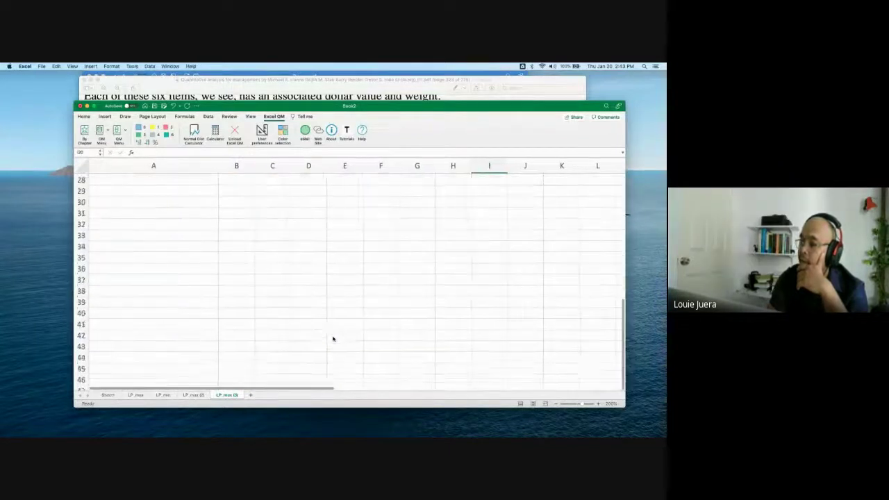
scroll(332, 339, up, 4)
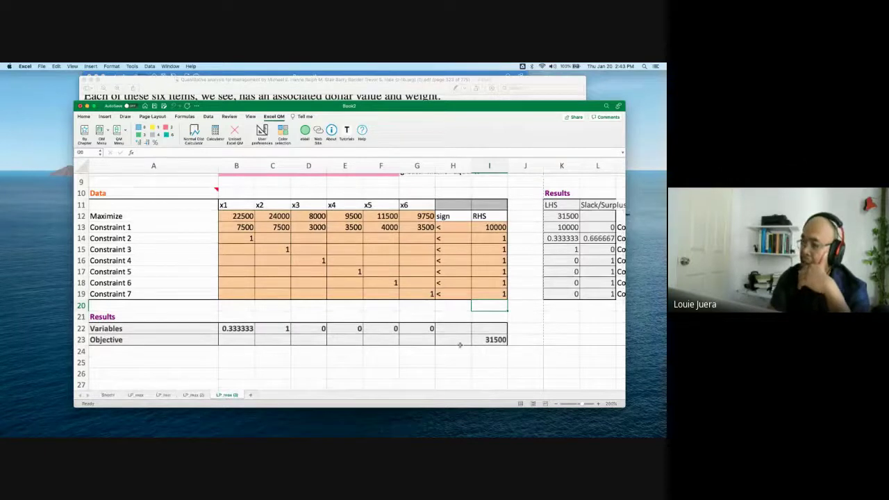
click(498, 342)
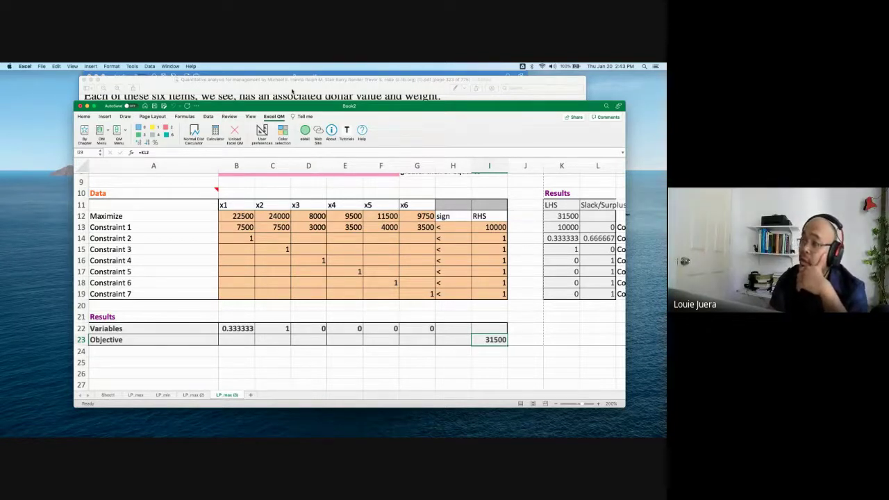
Compare the solved x1 value with the item values and weights in the textbook's Truck Loading Problem.
click(292, 82)
scroll(289, 188, up, 10)
scroll(289, 188, up, 5)
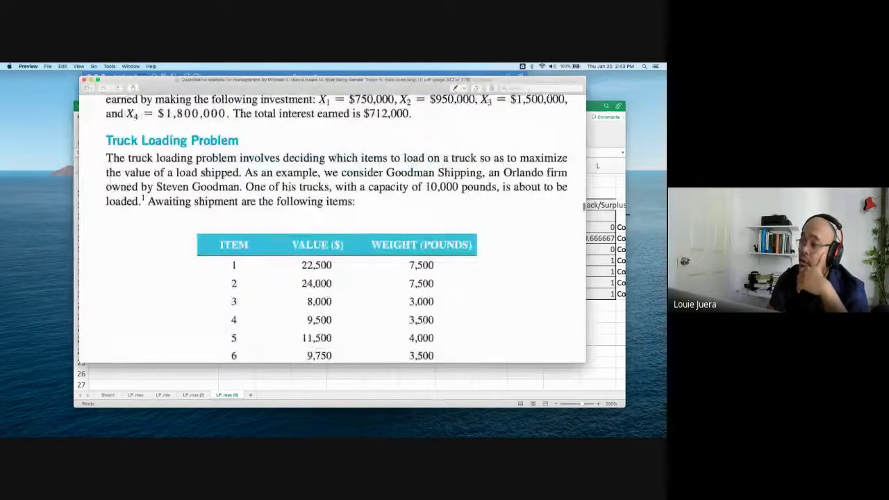
scroll(289, 188, down, 2)
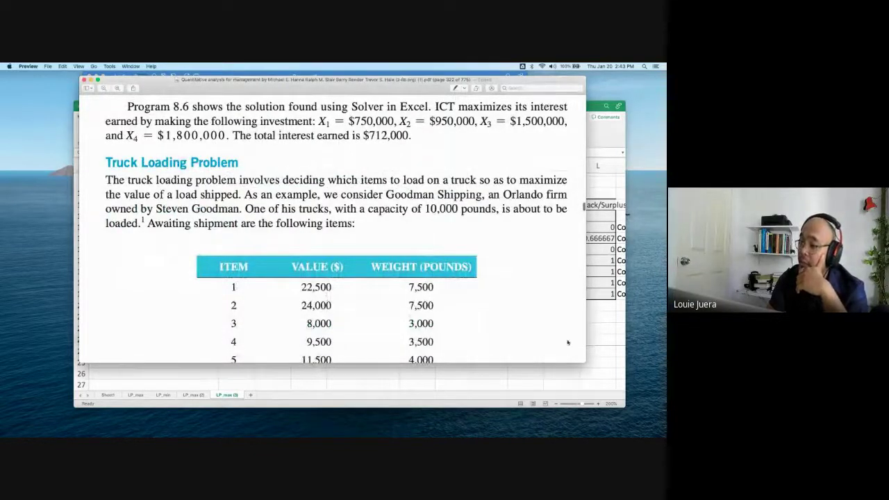
click(601, 347)
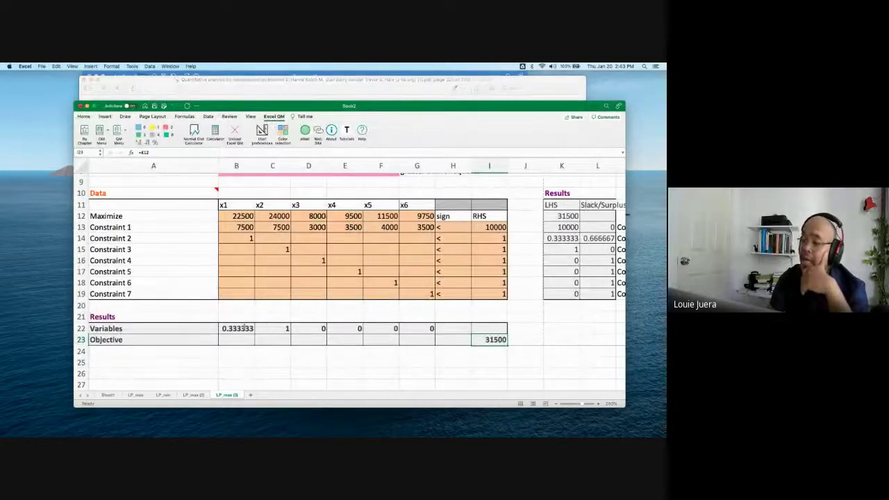
click(241, 329)
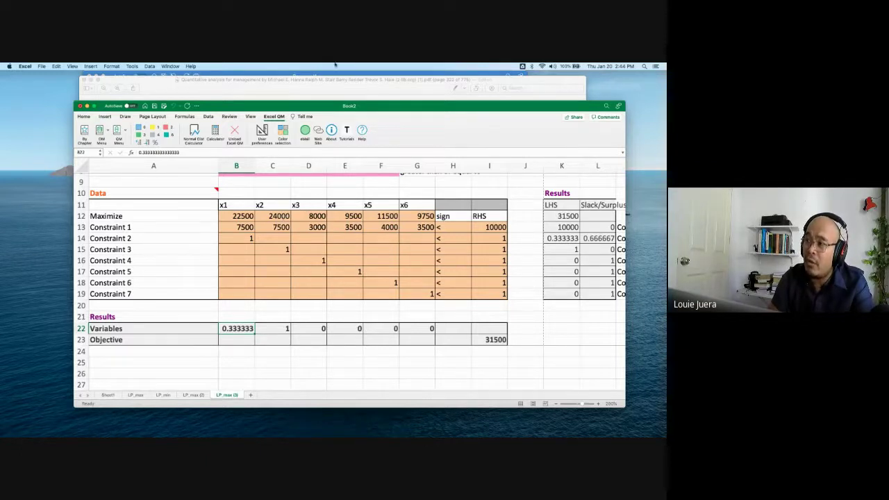
click(301, 95)
scroll(317, 266, down, 1)
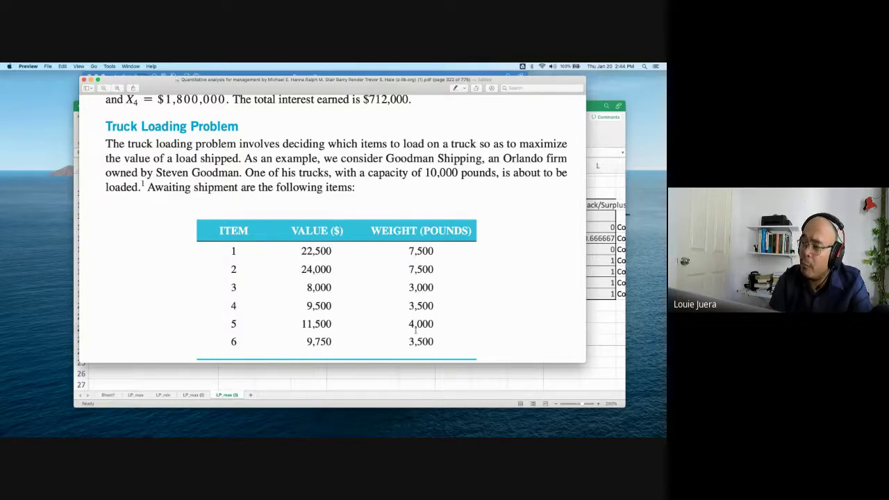
Copy the objective and constraint coefficients in B12:G19 of the solved loading sheet.
click(598, 329)
click(418, 279)
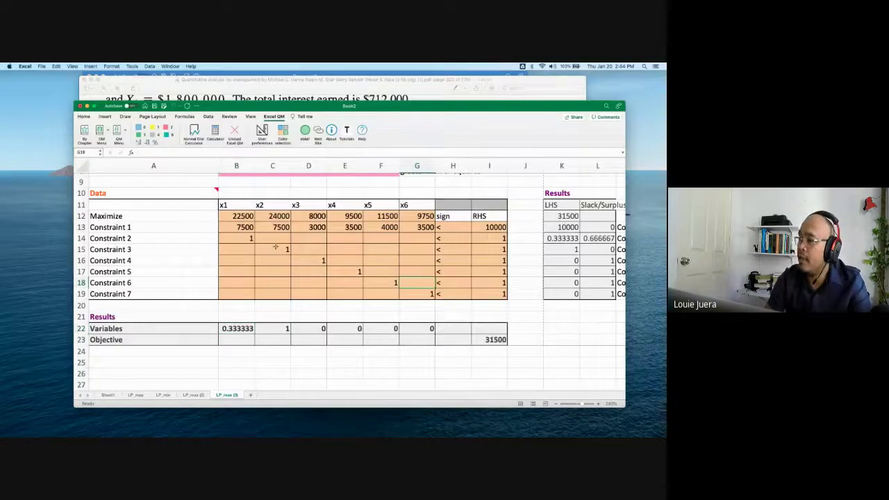
mouse_move(234, 216)
mouse_down()
mouse_move(321, 229)
mouse_move(426, 292)
mouse_up()
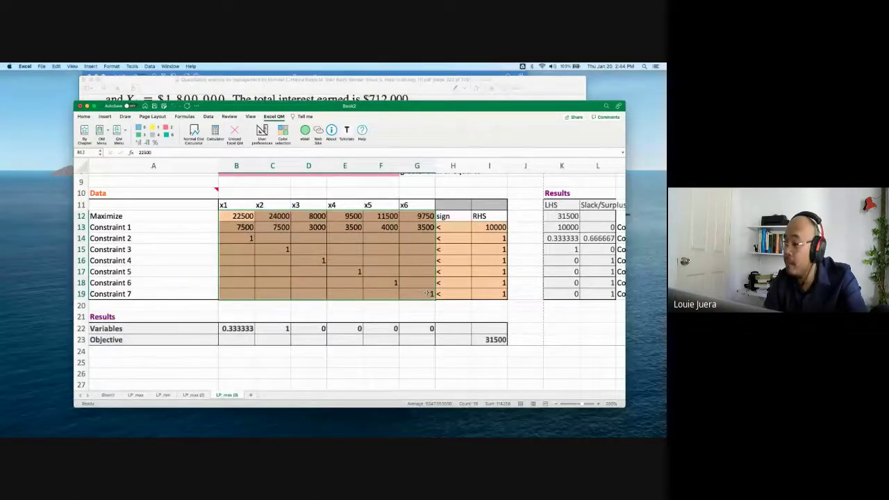
key(super+c)
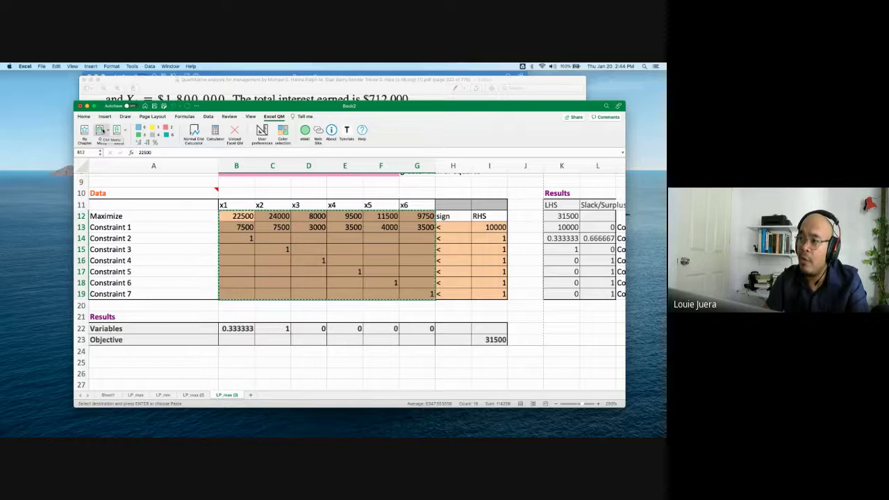
Create an Integer and Mixed Integer Programming sheet titled Load with 7 constraints, 6 variables and a Maximize objective.
click(101, 130)
mouse_move(115, 173)
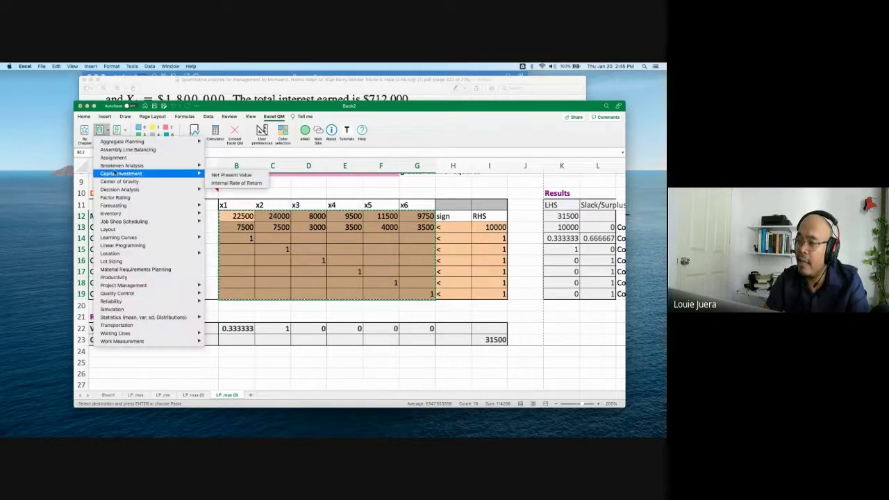
click(118, 131)
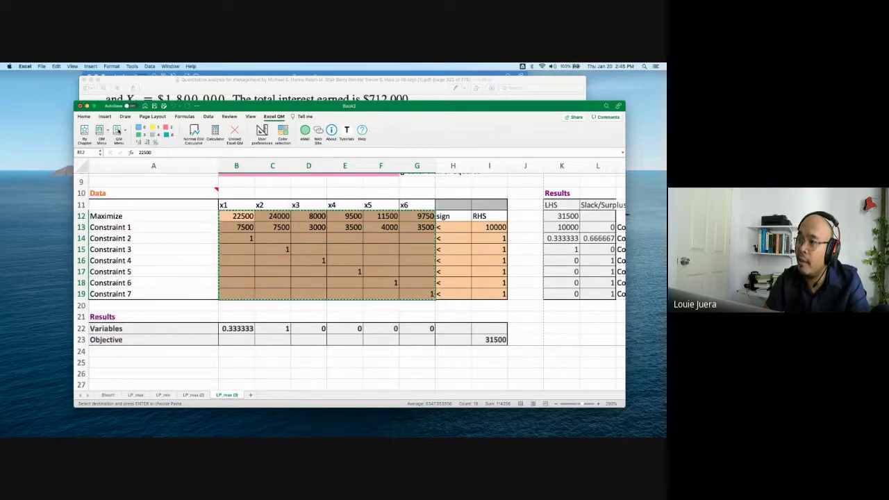
click(118, 130)
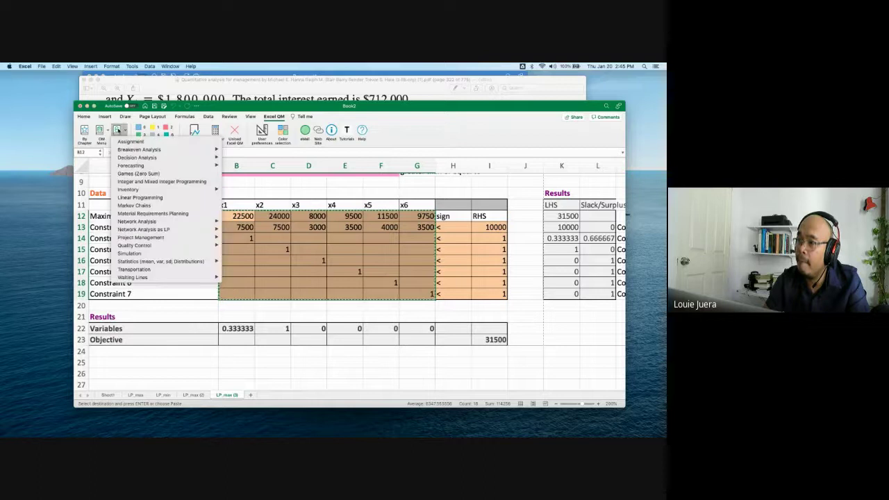
click(142, 182)
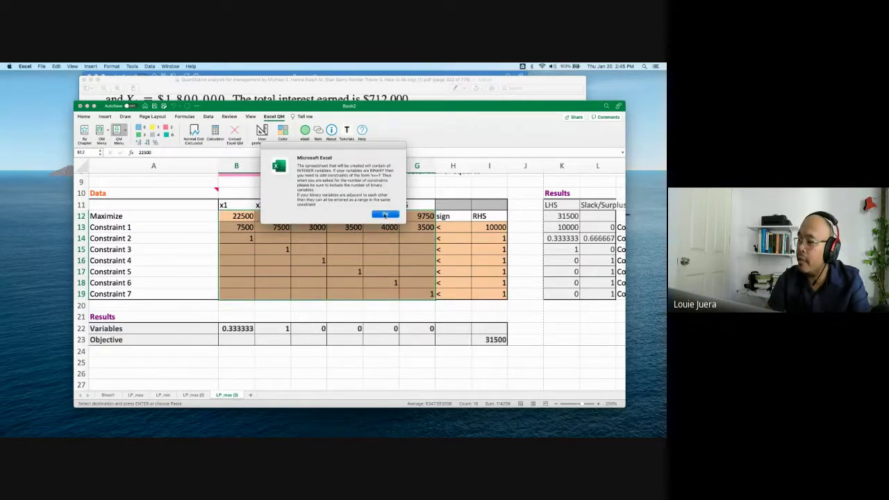
click(385, 213)
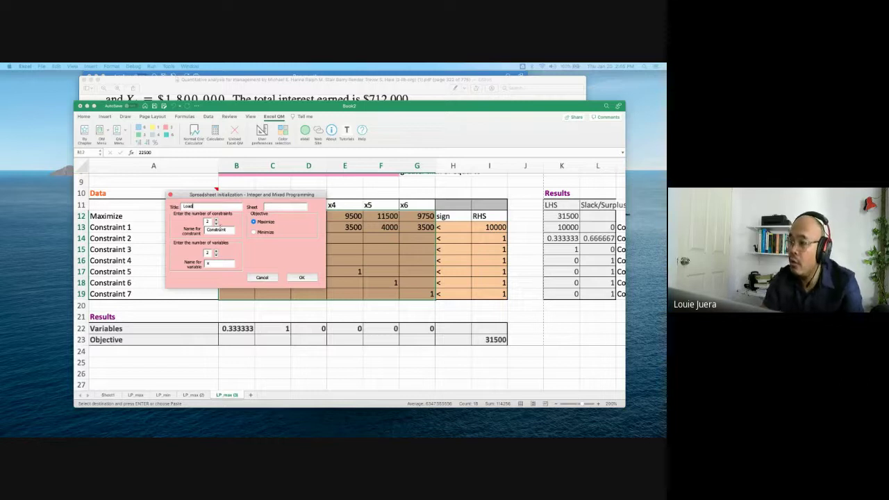
text(d)
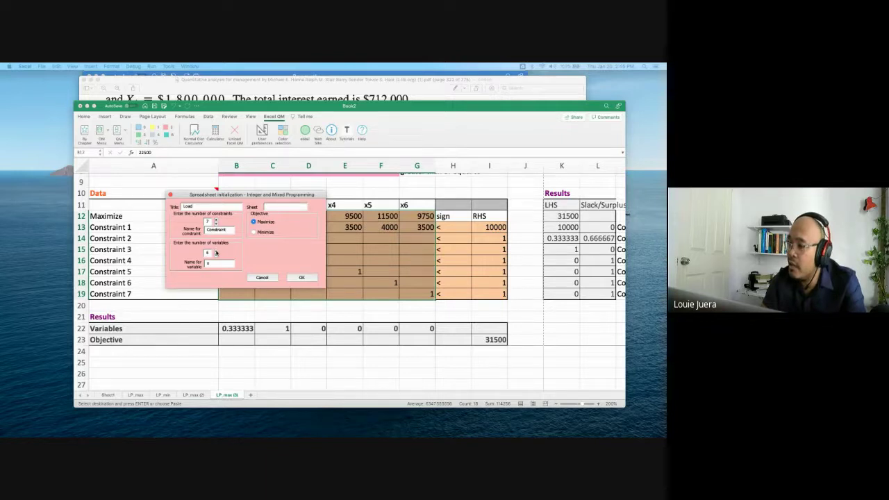
click(300, 278)
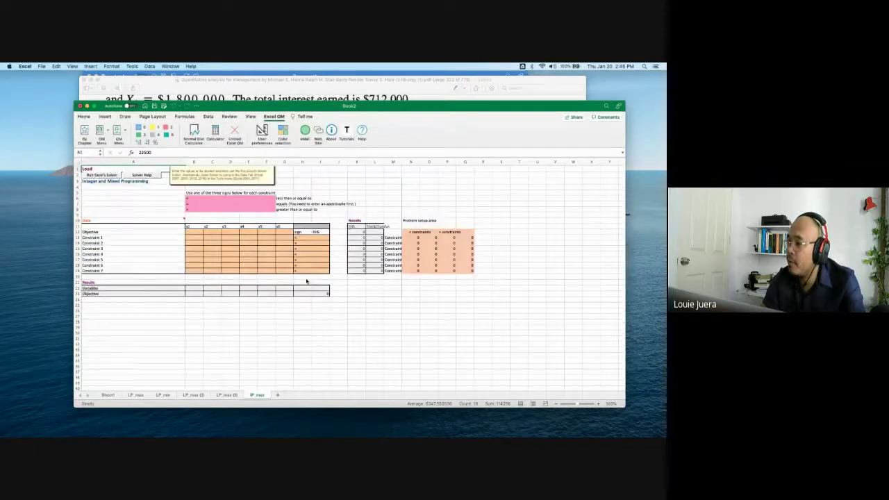
Copy the objective and constraint coefficients B12:G19 from the solved loading sheet into the Load integer programming sheet, starting at B12.
scroll(214, 250, up, 5)
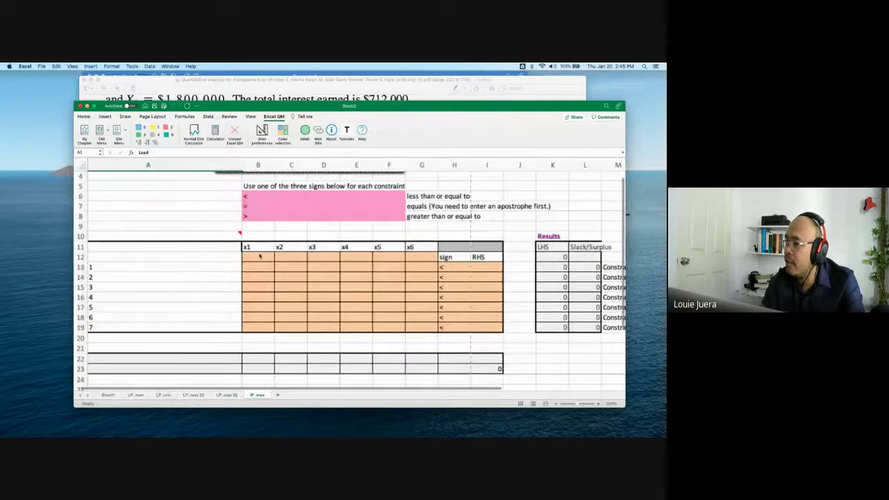
click(295, 257)
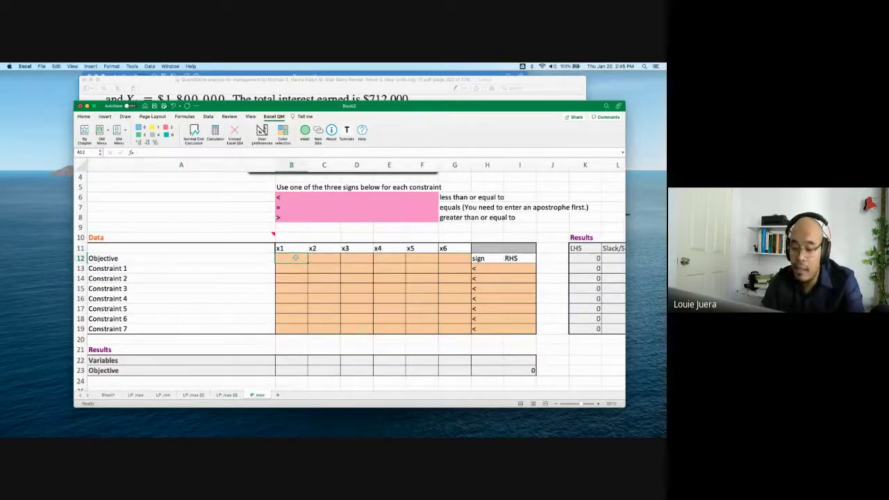
click(224, 396)
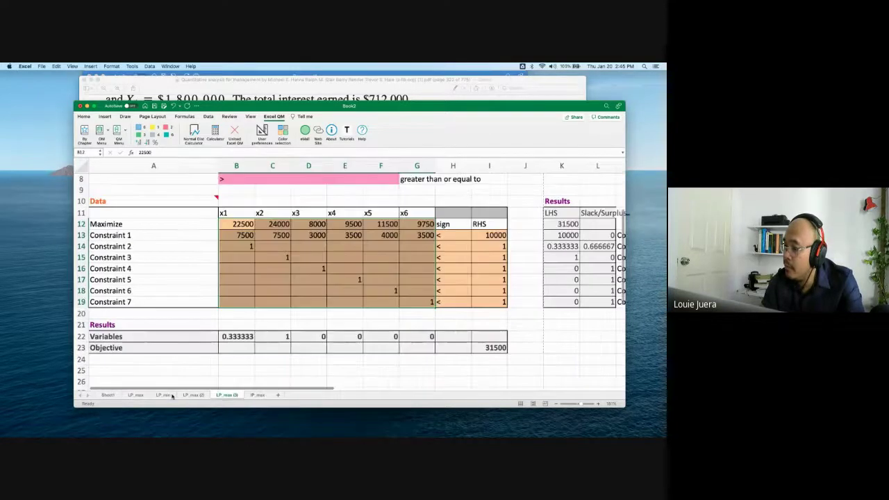
key(super+c)
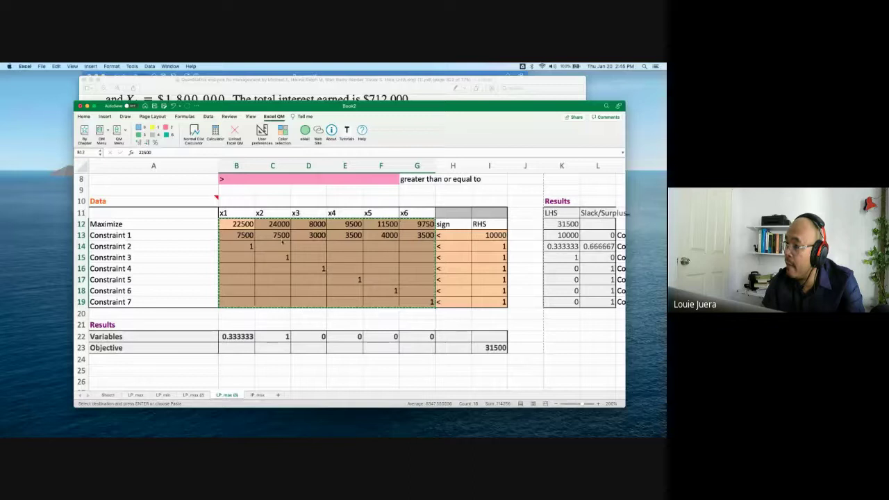
click(257, 395)
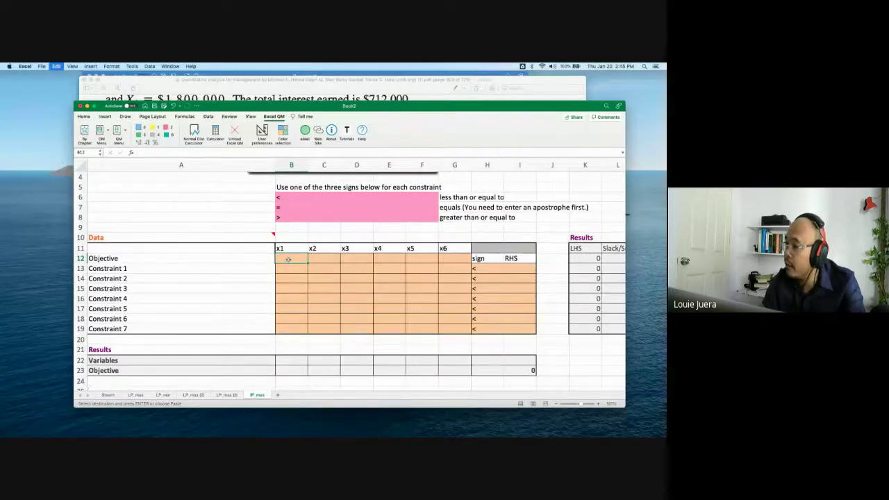
key(super+v)
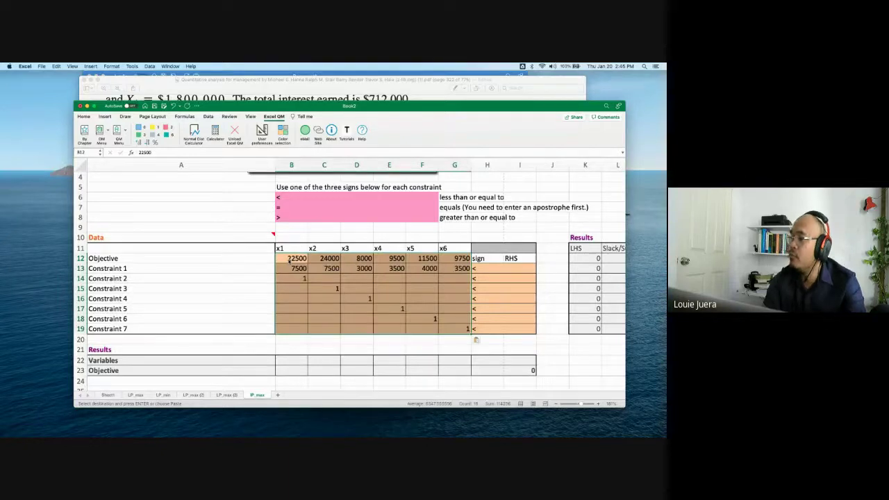
click(245, 215)
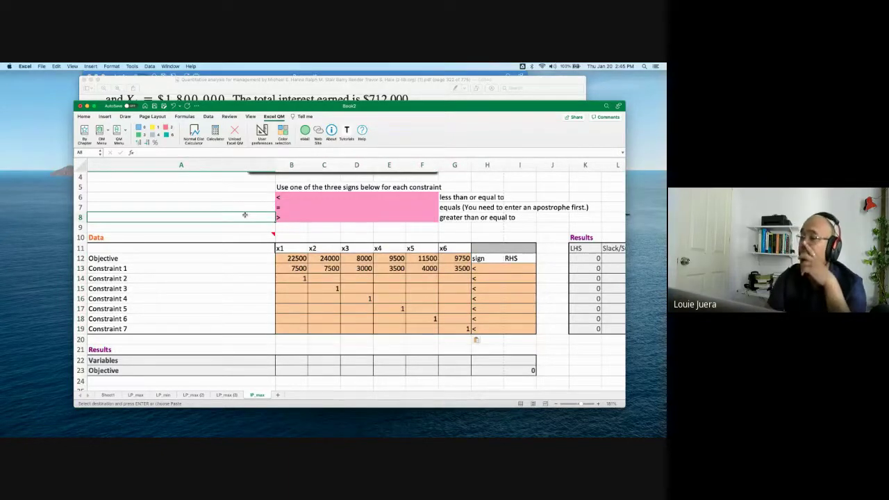
Run Excel's Solver on the Load integer programming sheet with its RHS column left blank.
scroll(384, 319, up, 3)
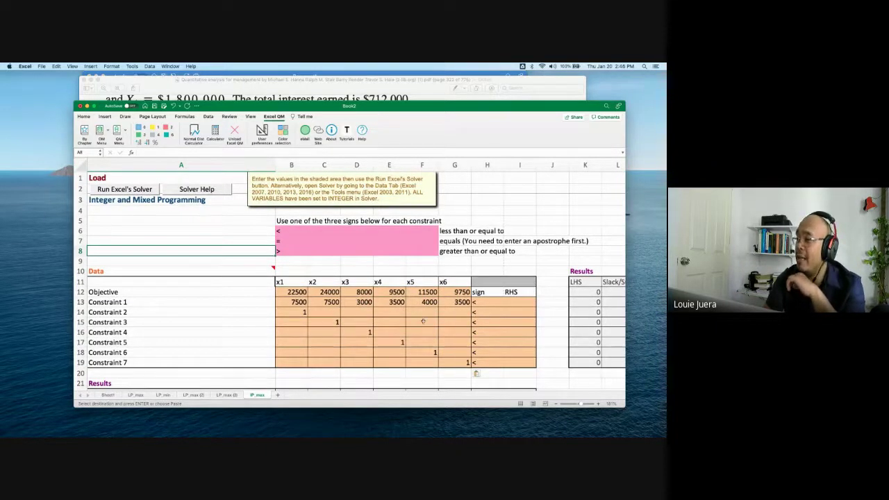
scroll(423, 321, down, 5)
scroll(423, 321, right, 1)
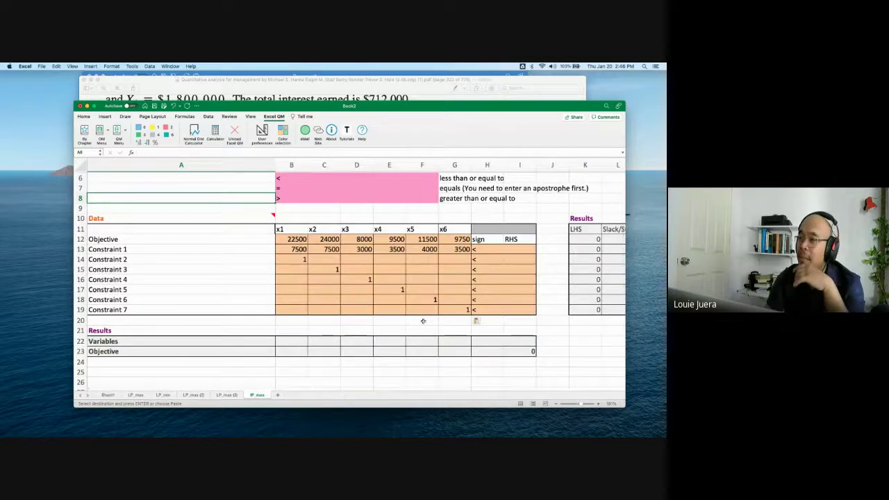
scroll(422, 321, up, 5)
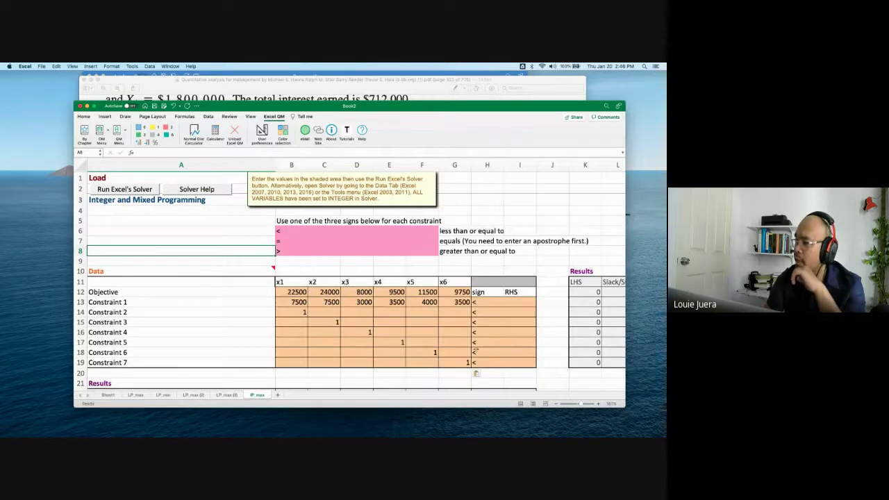
scroll(457, 317, down, 2)
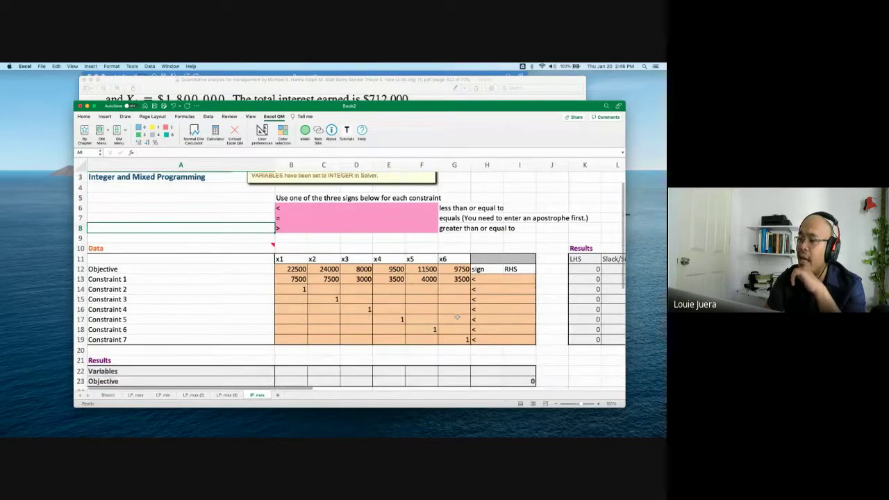
scroll(249, 202, up, 2)
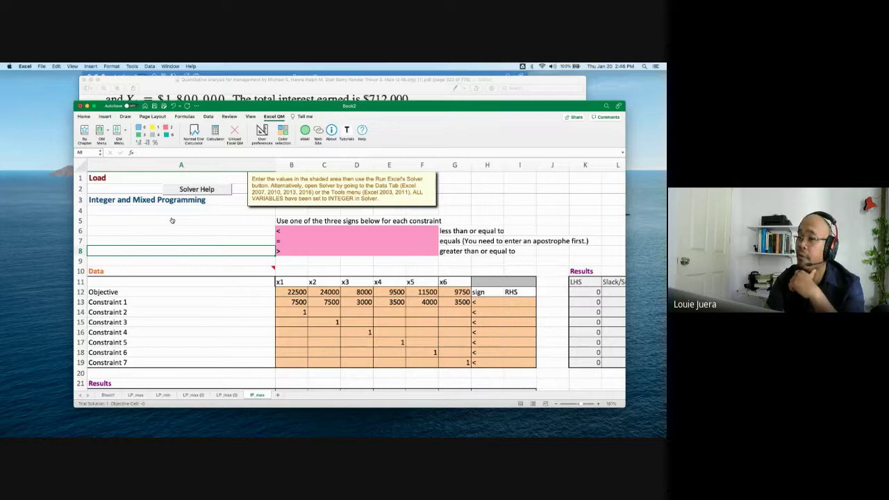
key(ctrl+Up)
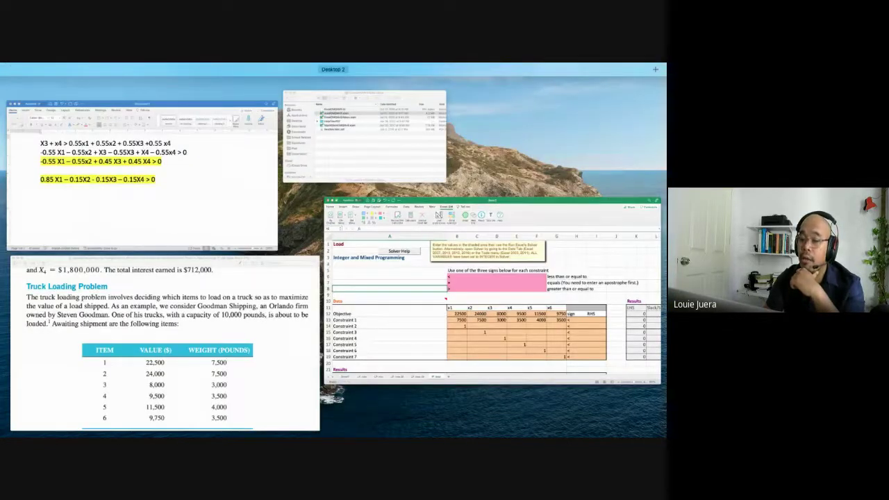
click(354, 251)
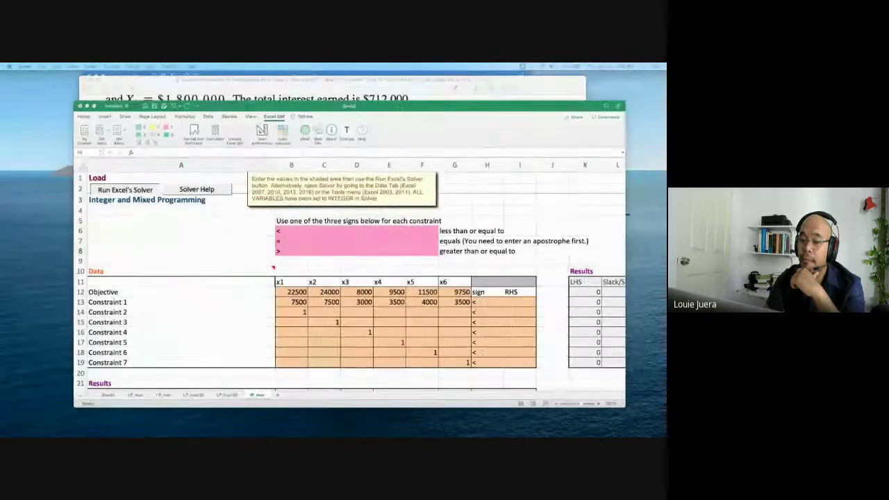
key(ctrl+Up)
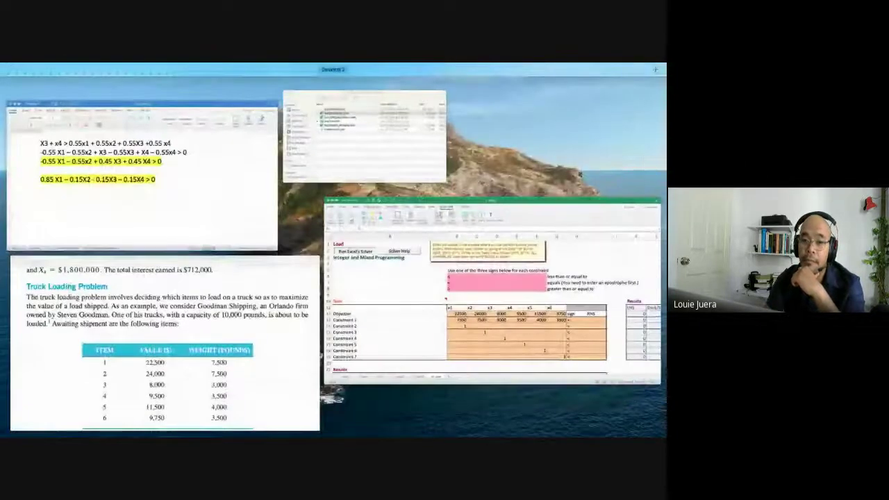
key(ctrl+Up)
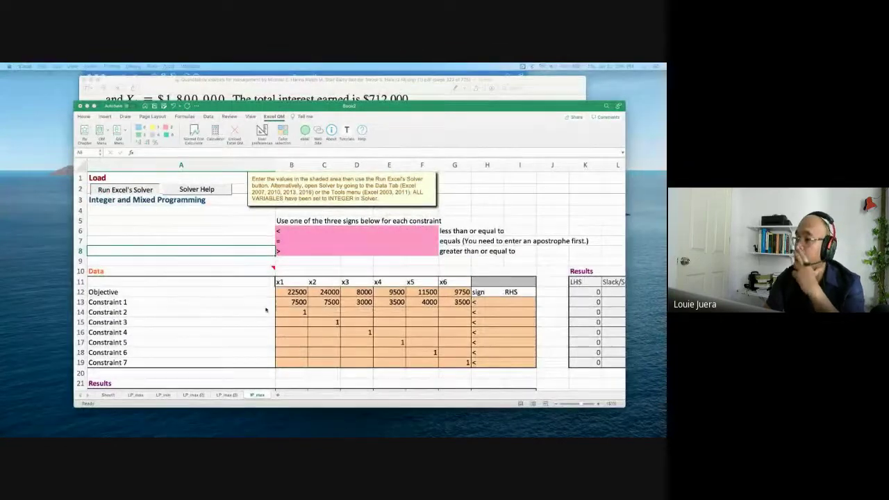
Examine the variable values, the objective and the constraint inputs on the Load integer programming sheet.
scroll(266, 310, down, 5)
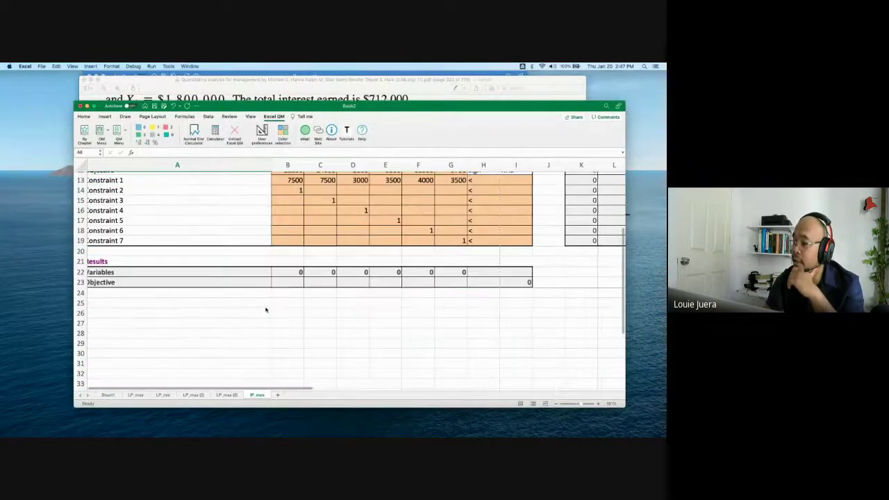
scroll(265, 310, up, 3)
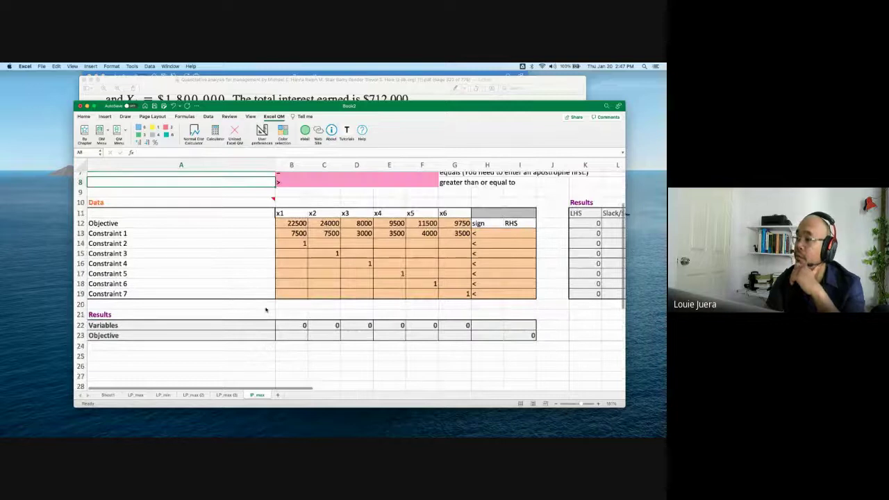
scroll(265, 310, up, 1)
click(265, 309)
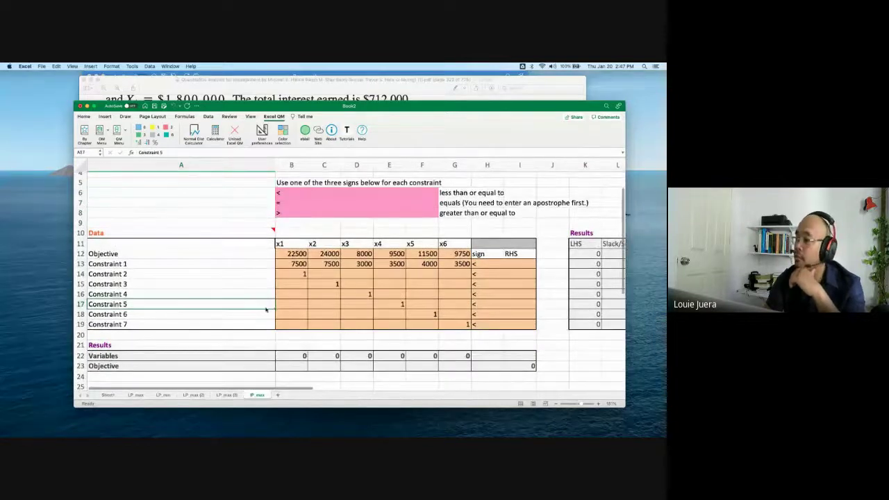
scroll(265, 310, up, 1)
scroll(266, 309, down, 2)
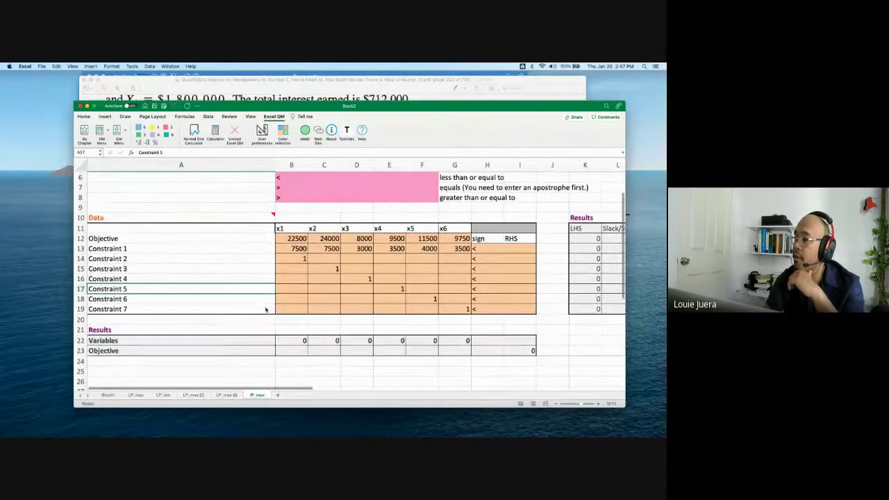
key(ctrl+Up)
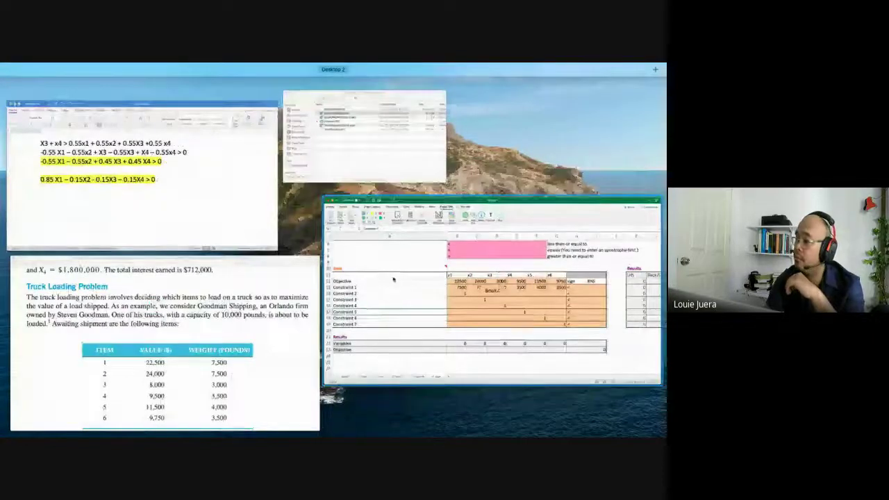
key(ctrl+Up)
click(259, 299)
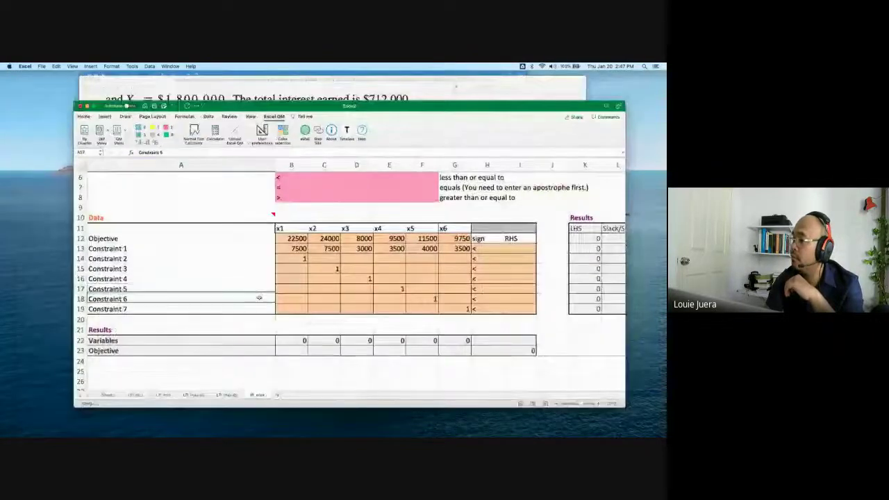
scroll(258, 295, up, 3)
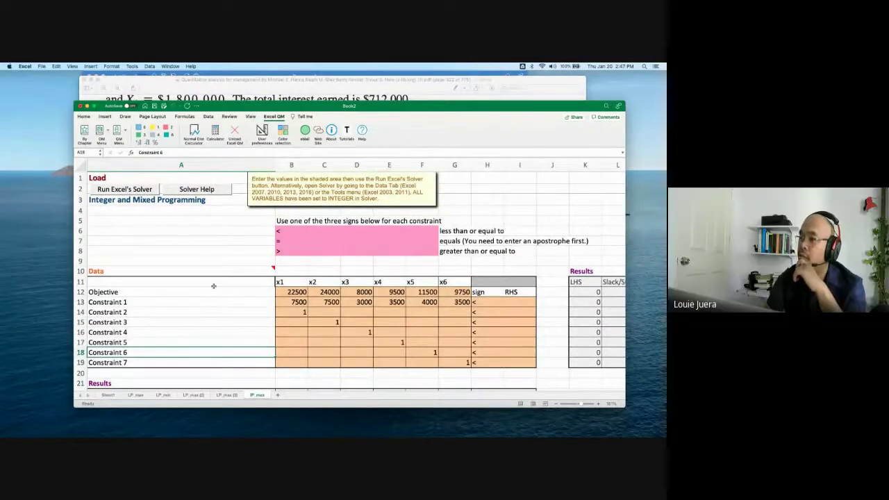
Copy the right-hand-side values I13:I19 from the solved loading sheet into the RHS column of the Load integer sheet, starting at I13.
click(163, 395)
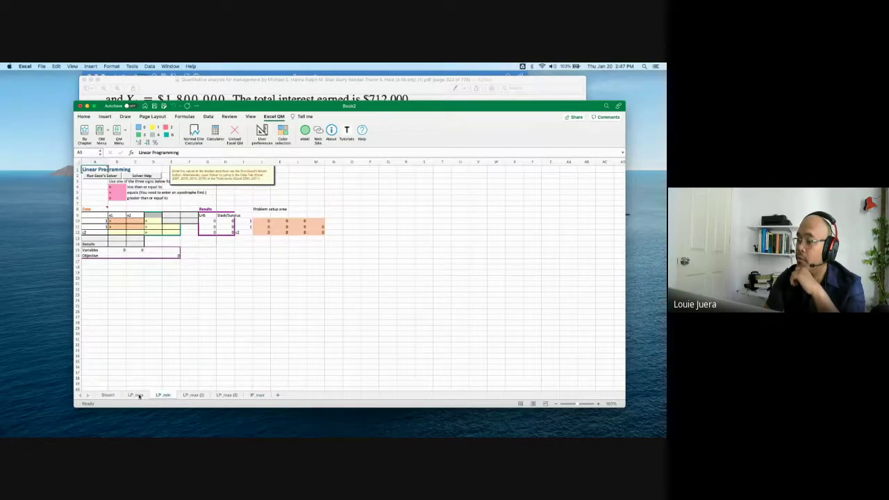
key(ctrl+Page_Up)
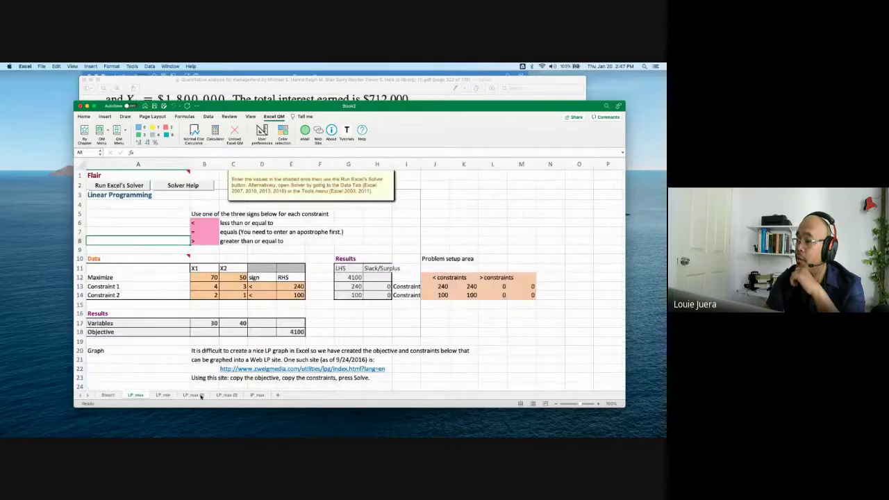
click(199, 396)
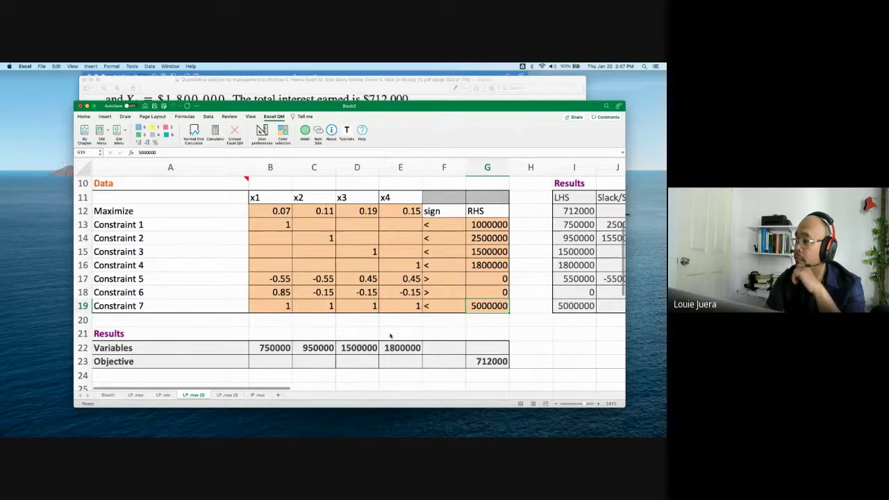
click(227, 395)
drag(490, 234, 499, 303)
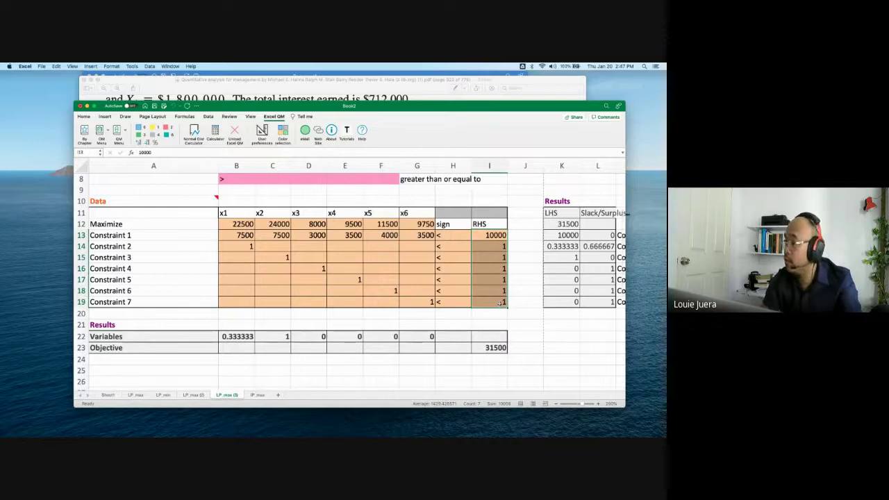
key(cmd+c)
click(257, 395)
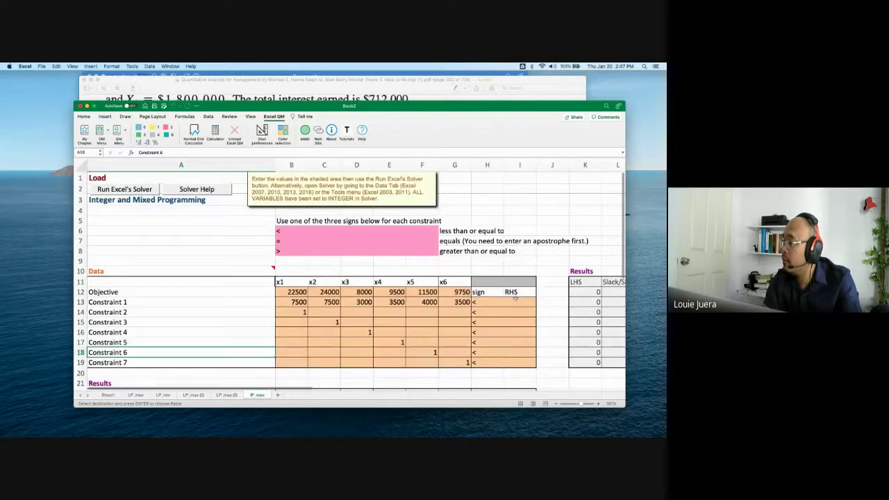
click(516, 300)
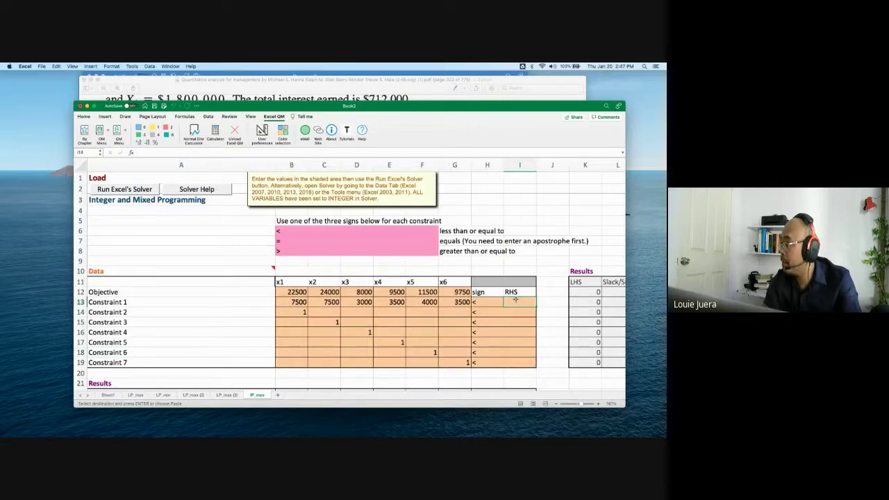
key(cmd+v)
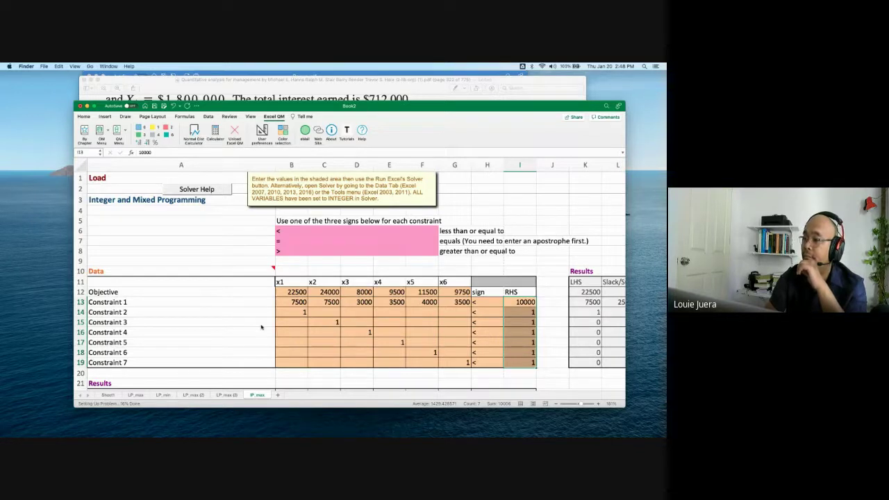
key(ctrl+Up)
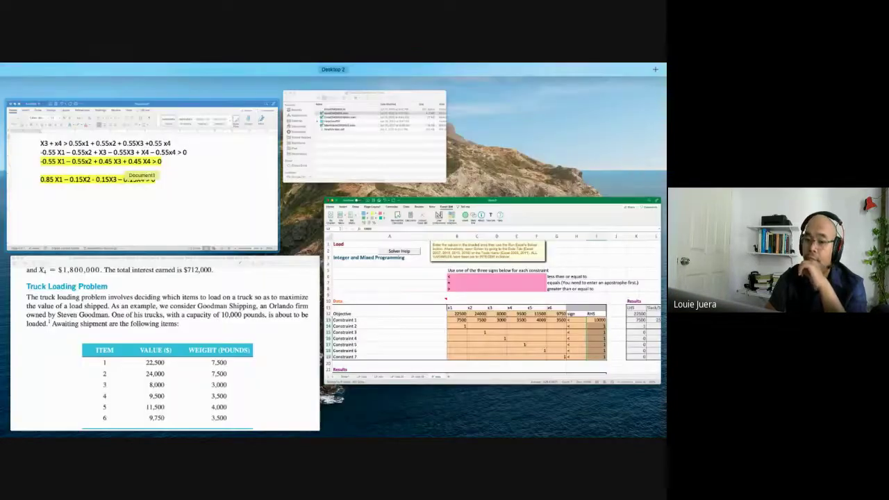
key(ctrl+Up)
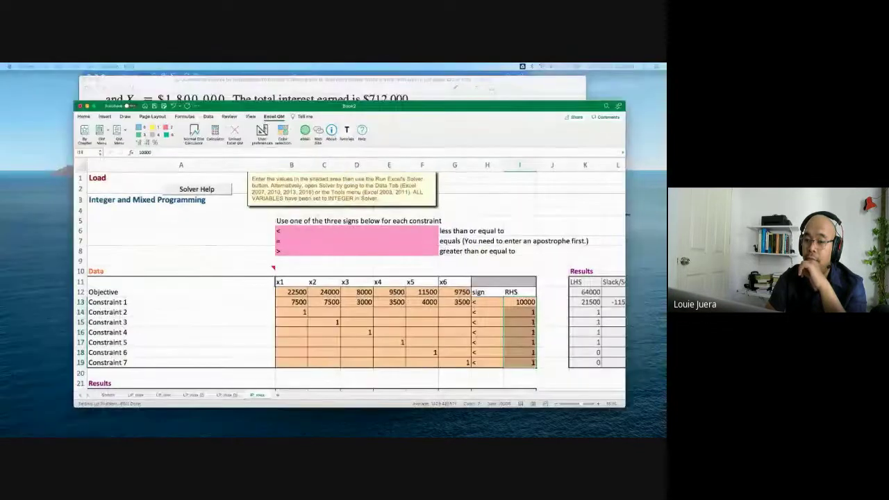
key(ctrl+Up)
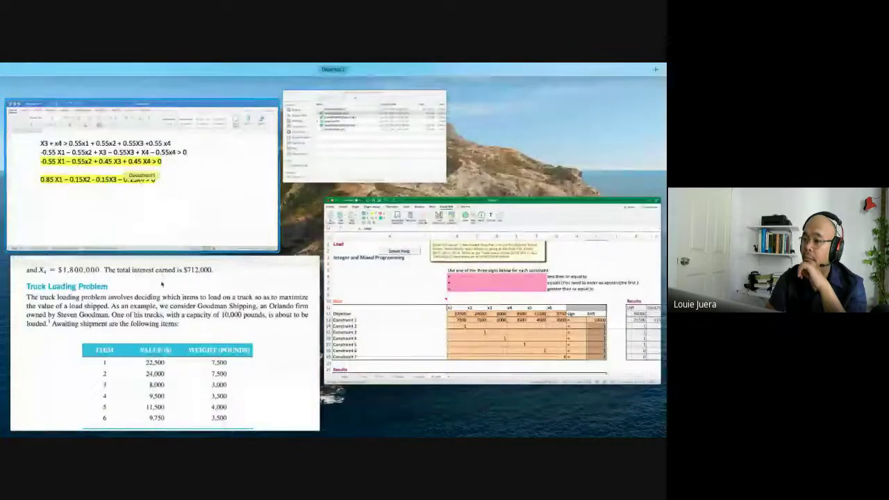
click(385, 307)
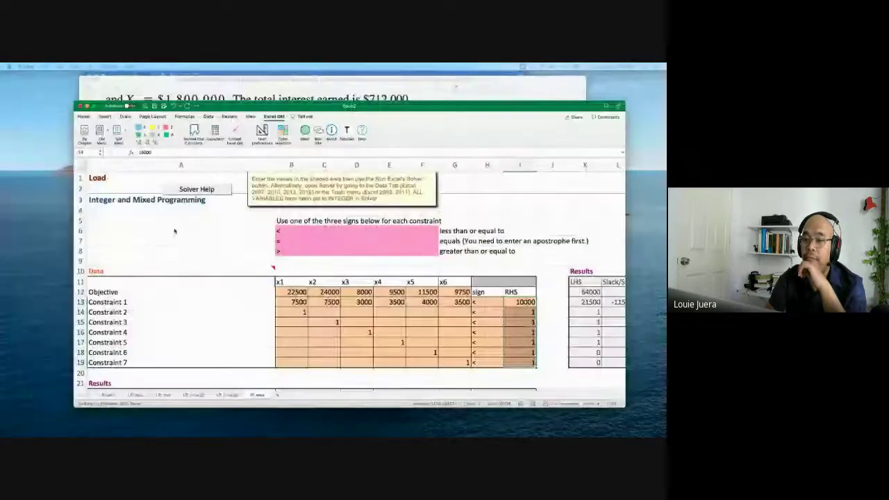
key(ctrl+Up)
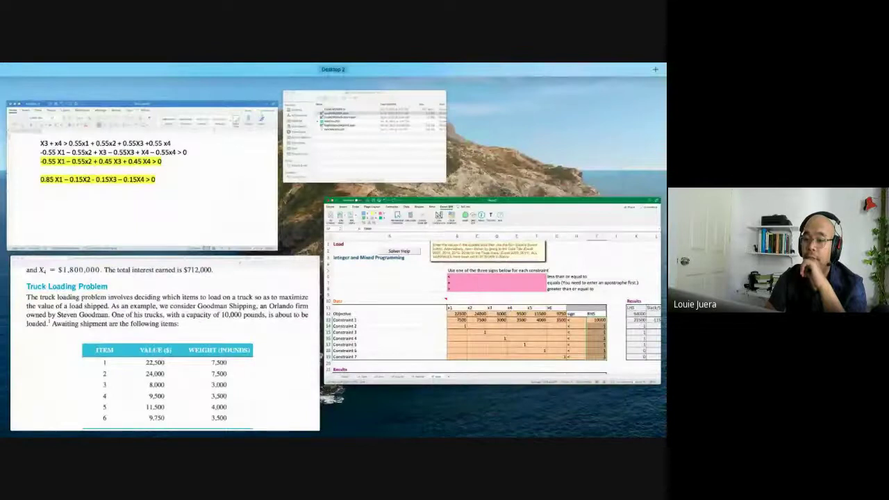
Run Excel's Solver on the Load integer programming sheet with the RHS values filled in and show its variables and objective.
click(426, 306)
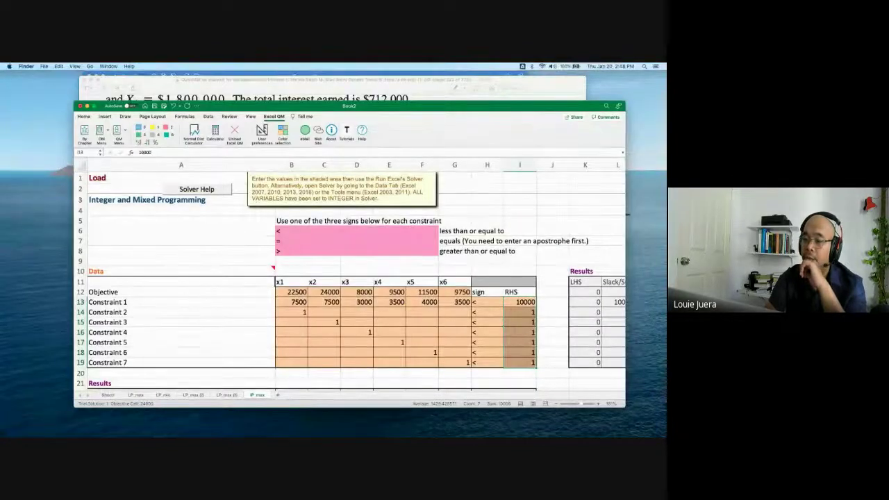
key(ctrl+Up)
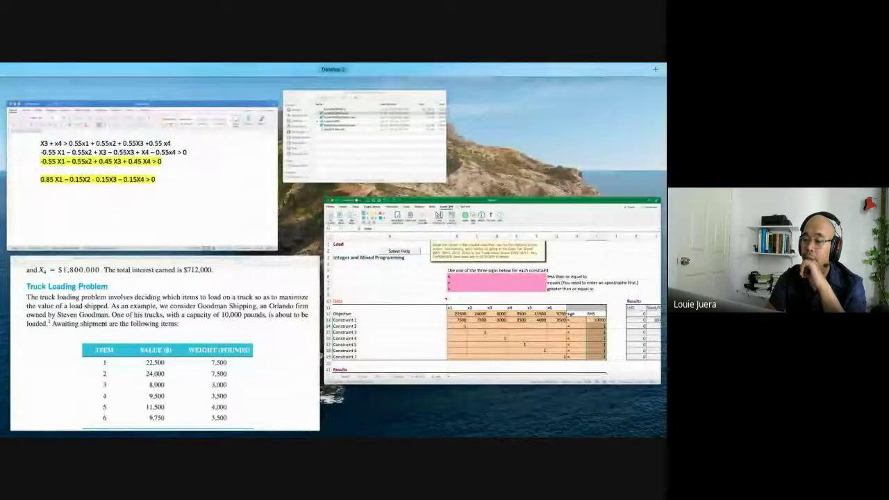
key(ctrl+Up)
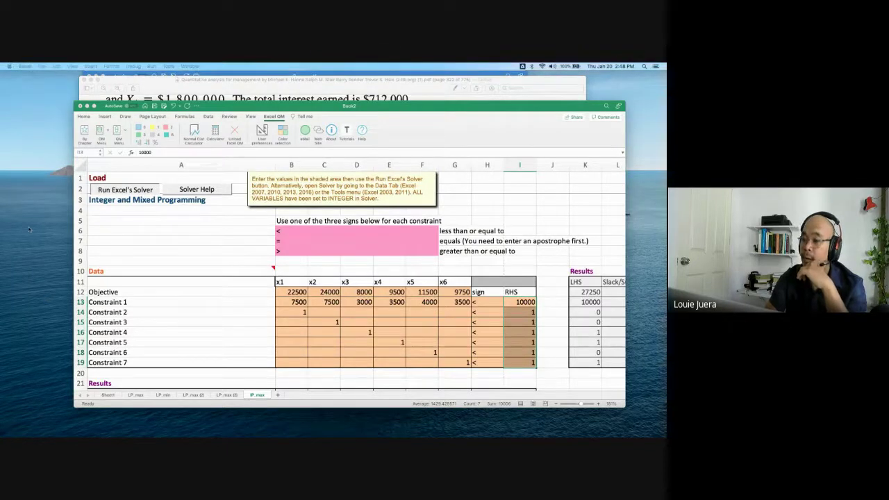
click(199, 320)
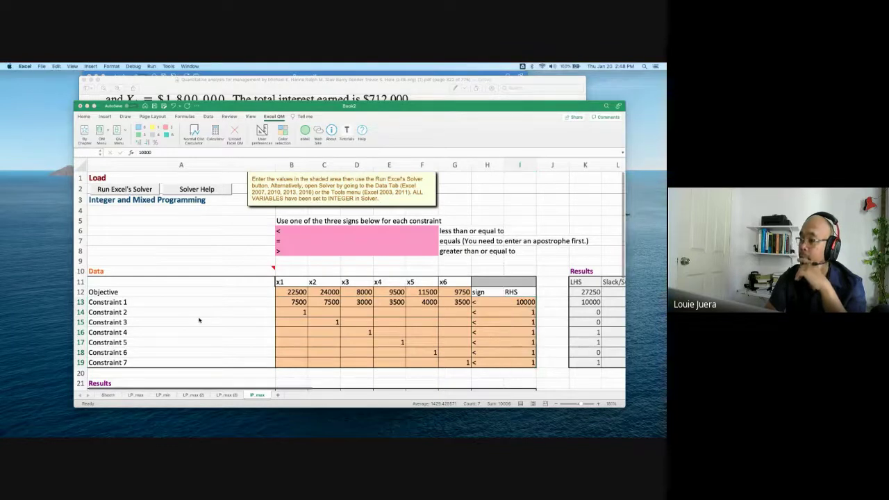
scroll(199, 320, down, 3)
click(271, 360)
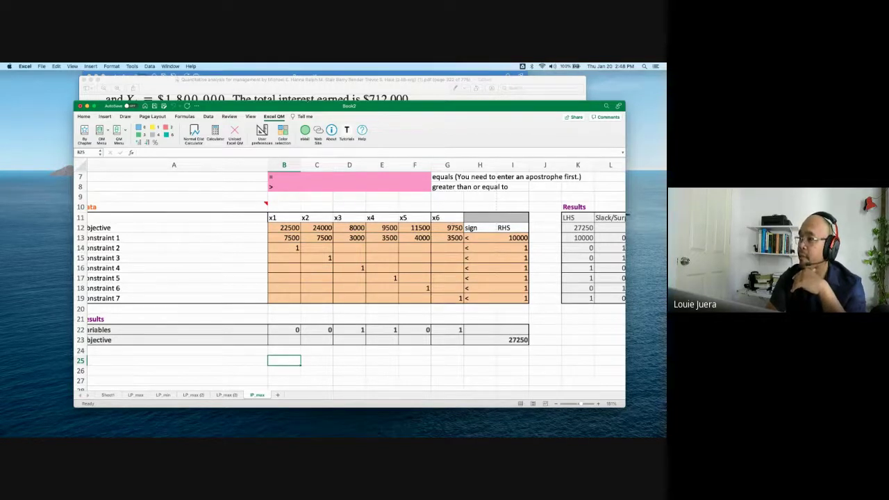
Switch to the textbook PDF in Preview and highlight item numbers 3, 4 and 6 in the truck loading table.
click(284, 89)
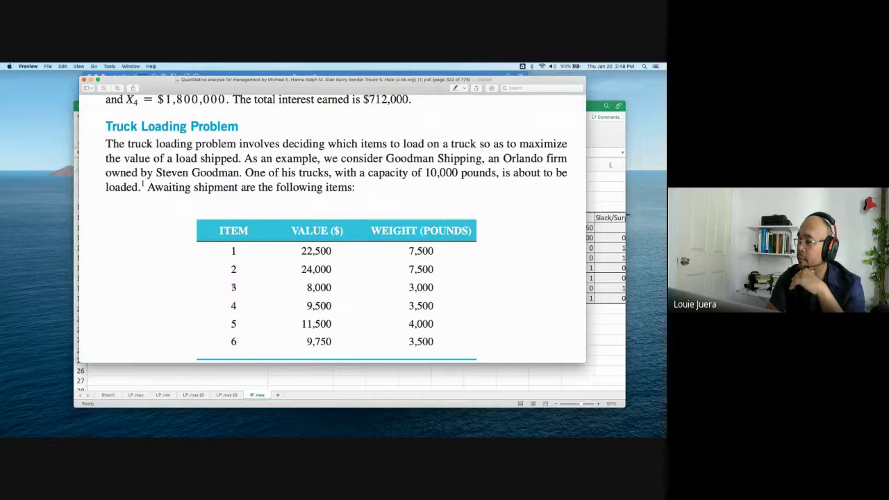
mouse_move(234, 287)
mouse_down()
mouse_move(340, 286)
mouse_move(361, 275)
mouse_move(283, 291)
mouse_move(241, 287)
mouse_up()
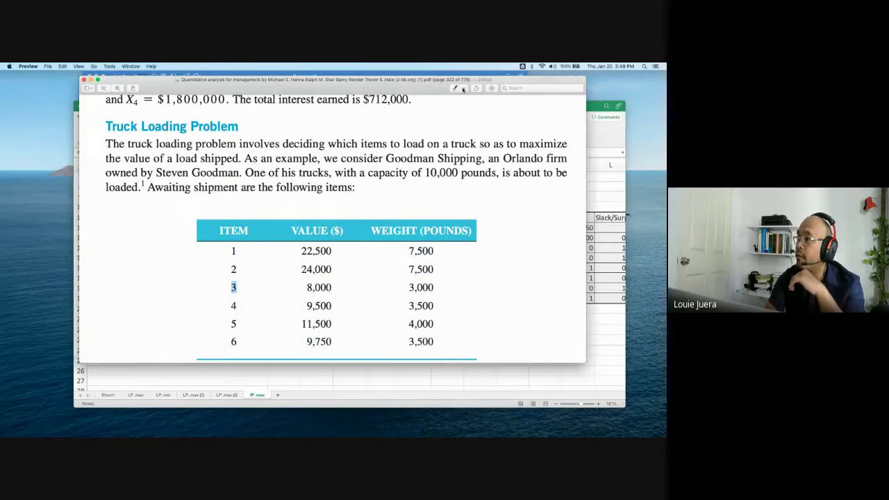
click(455, 88)
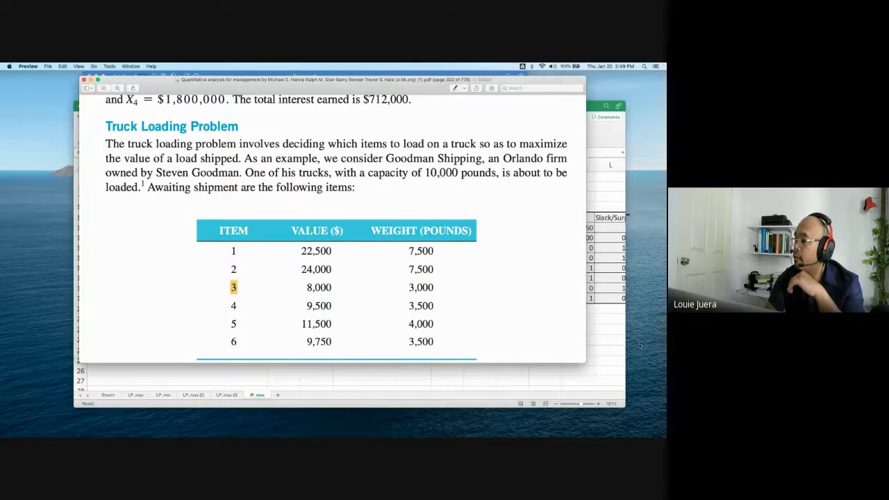
click(605, 362)
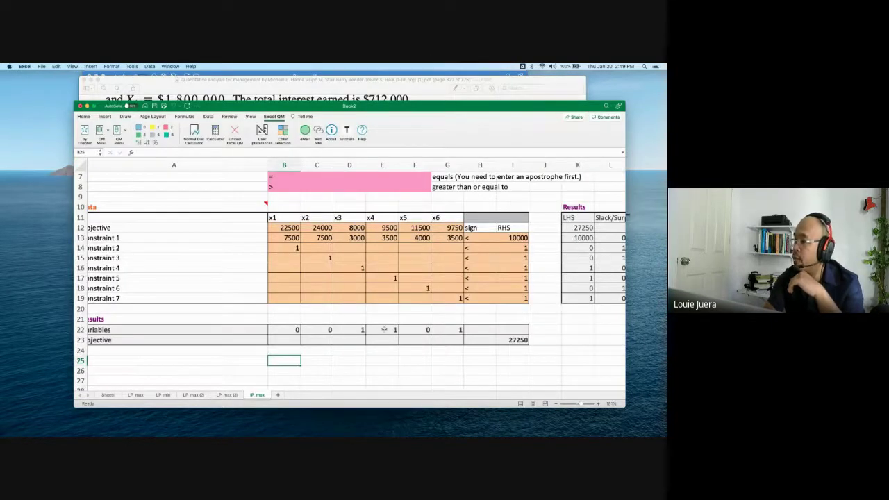
click(324, 93)
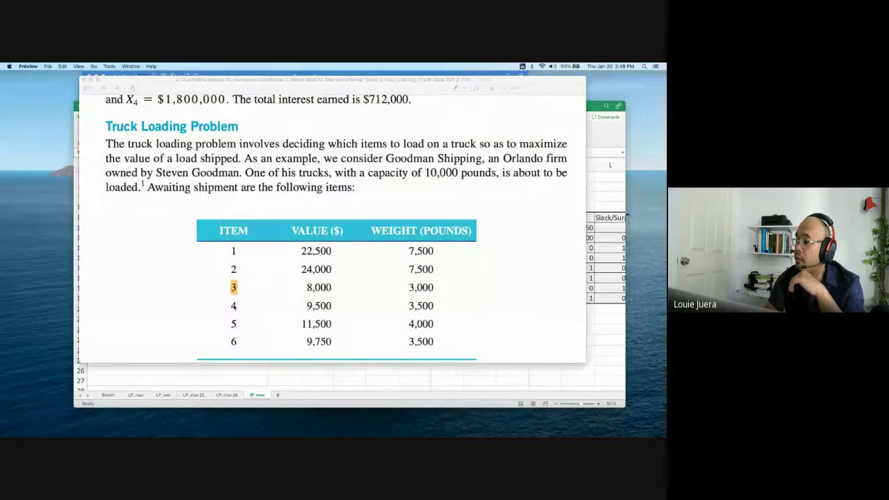
click(235, 306)
drag(231, 306, 238, 305)
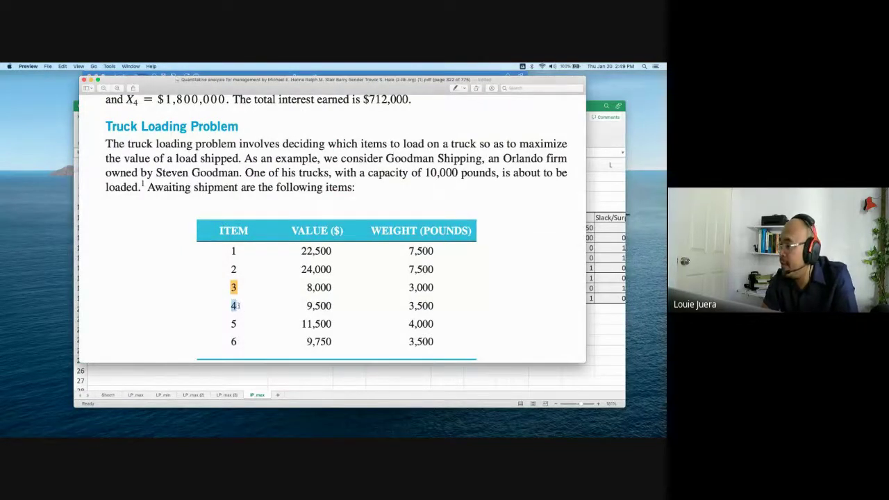
click(456, 89)
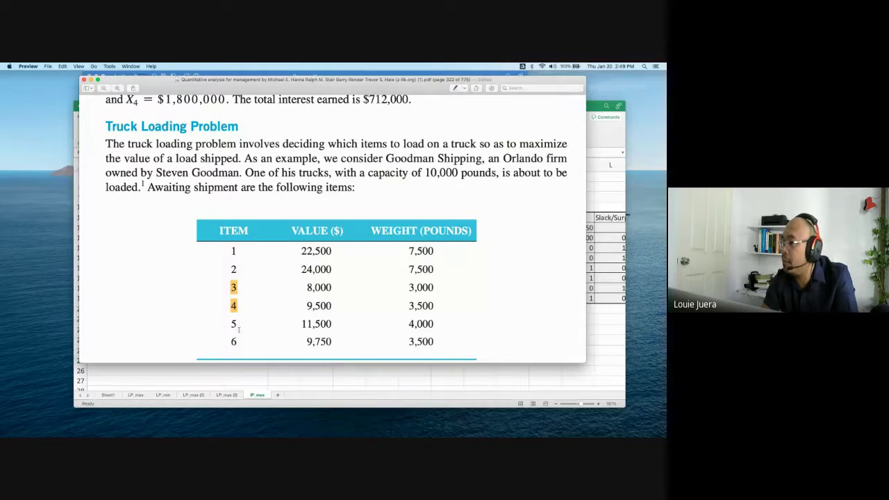
drag(231, 341, 244, 342)
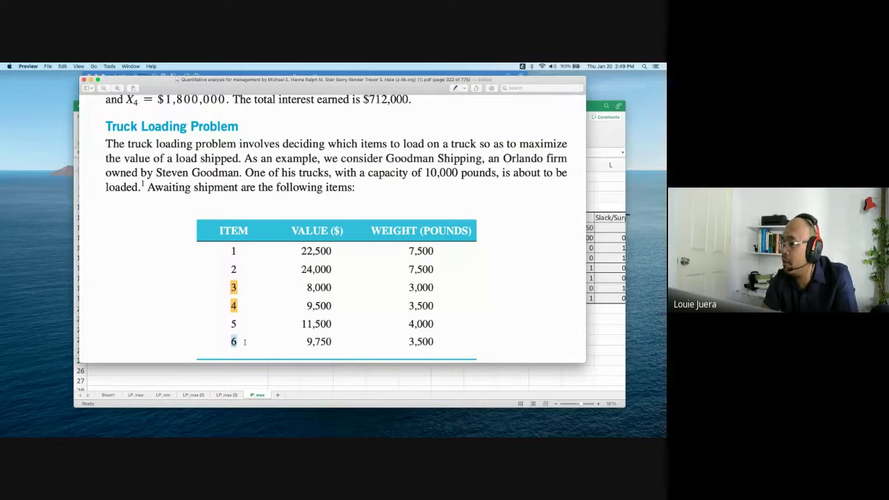
click(456, 88)
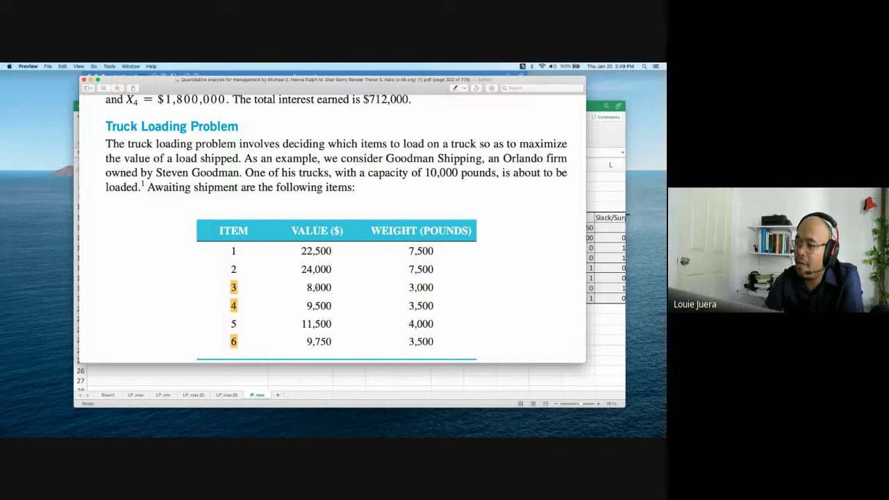
Return to Excel and compare the results on the IP_max sheet with those on the LP_max (3) sheet.
click(504, 384)
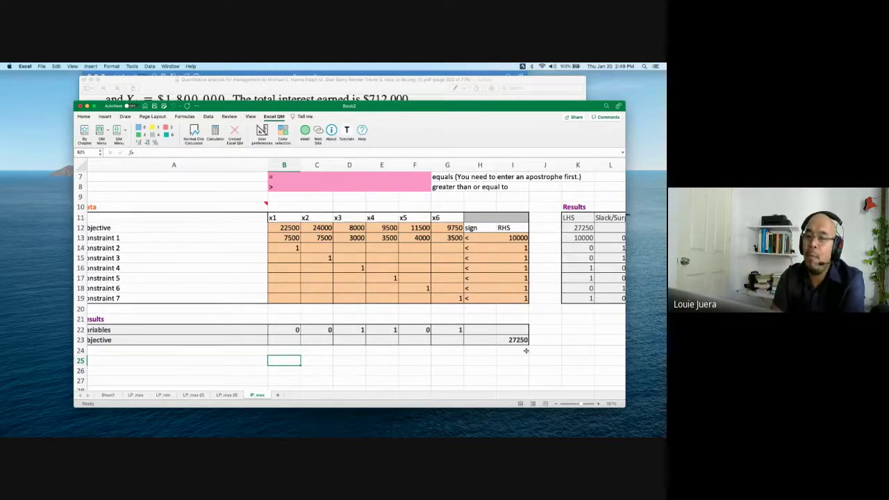
click(227, 395)
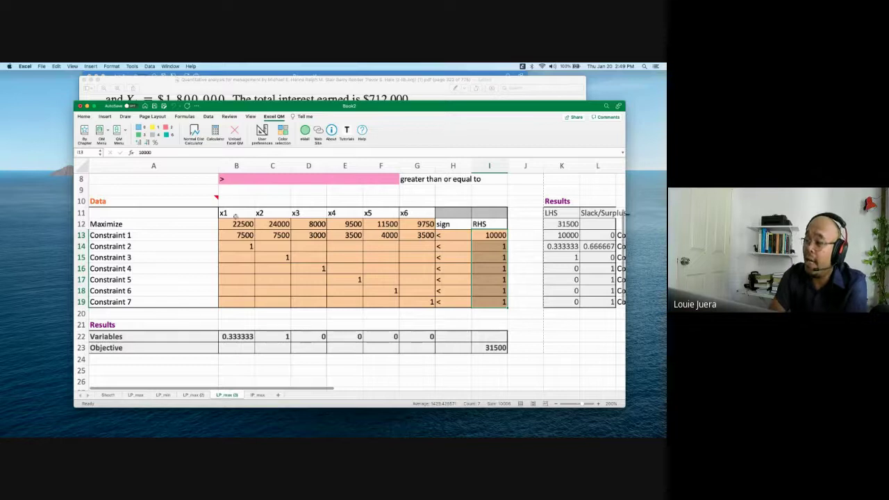
click(260, 395)
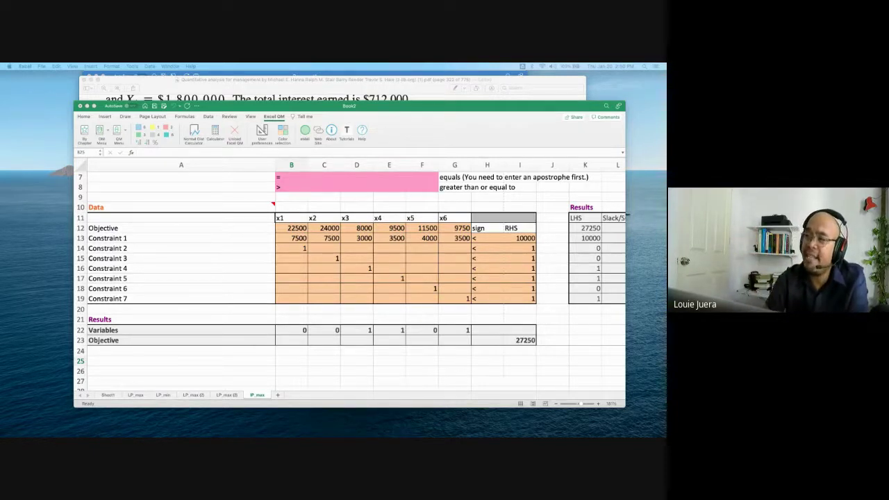
scroll(213, 300, up, 3)
scroll(214, 300, down, 2)
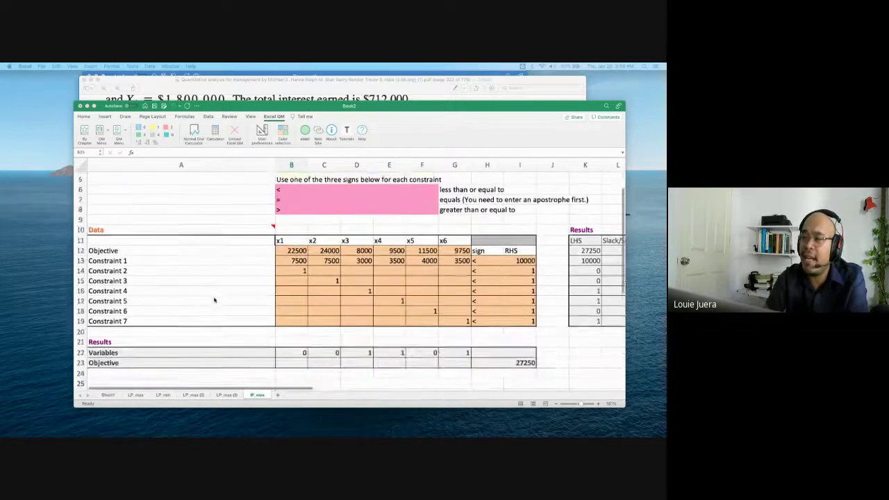
scroll(214, 300, down, 1)
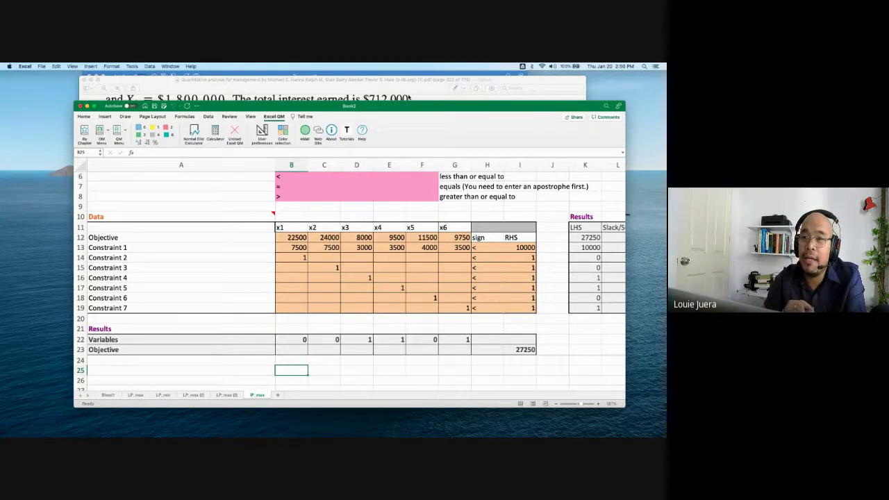
Compare the textbook's truck loading item table with the Constraint 2 row on the IP_max sheet.
click(410, 98)
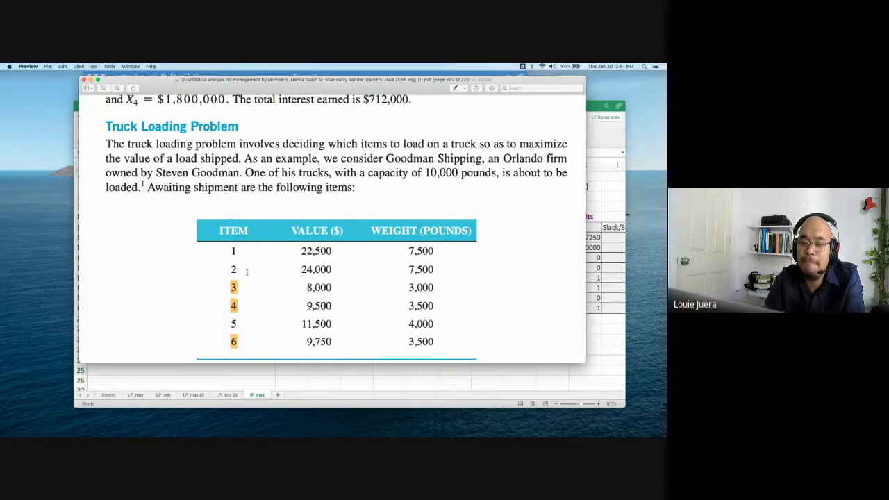
click(460, 383)
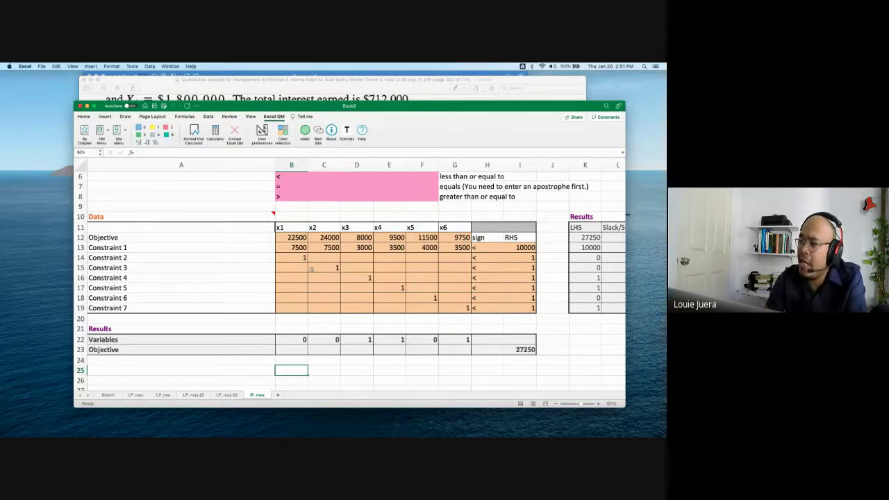
click(295, 258)
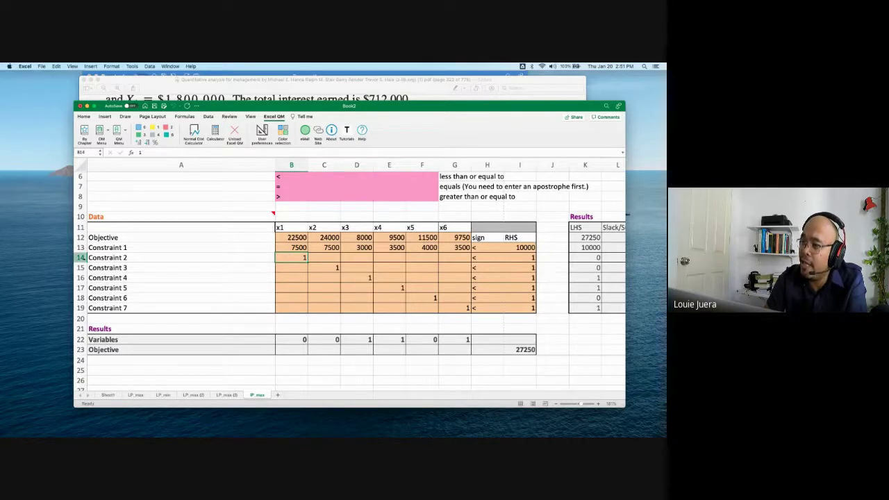
click(81, 257)
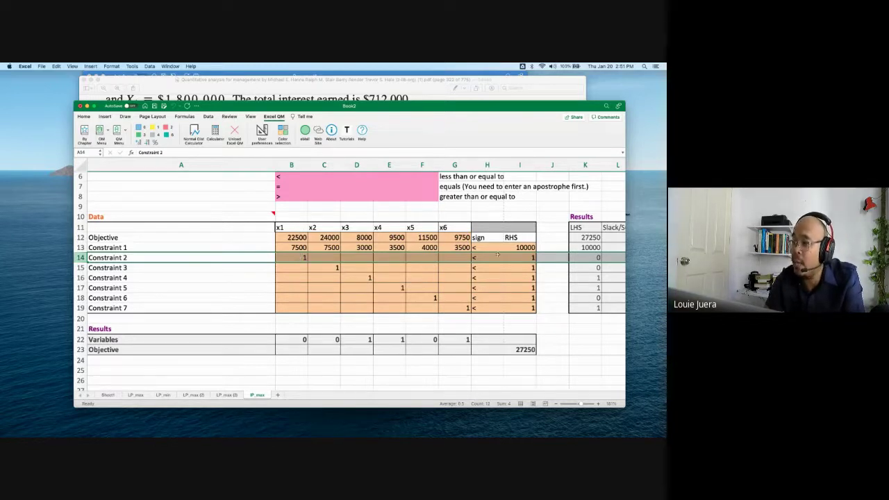
click(384, 93)
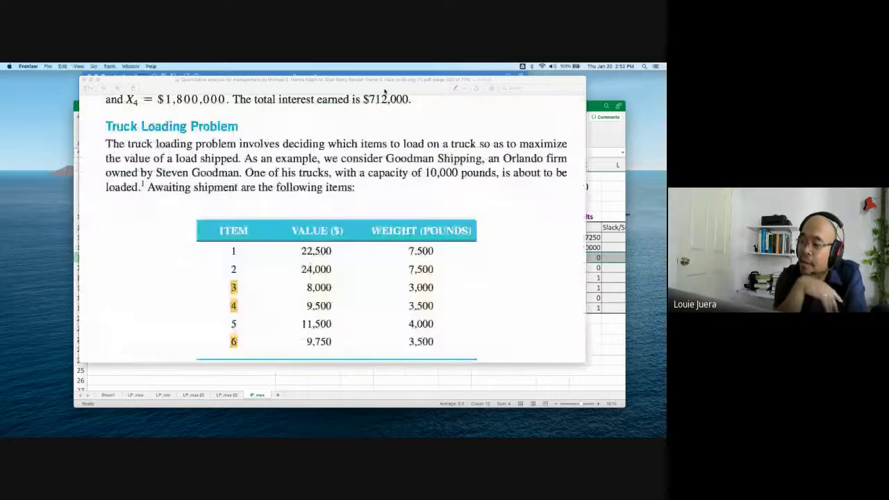